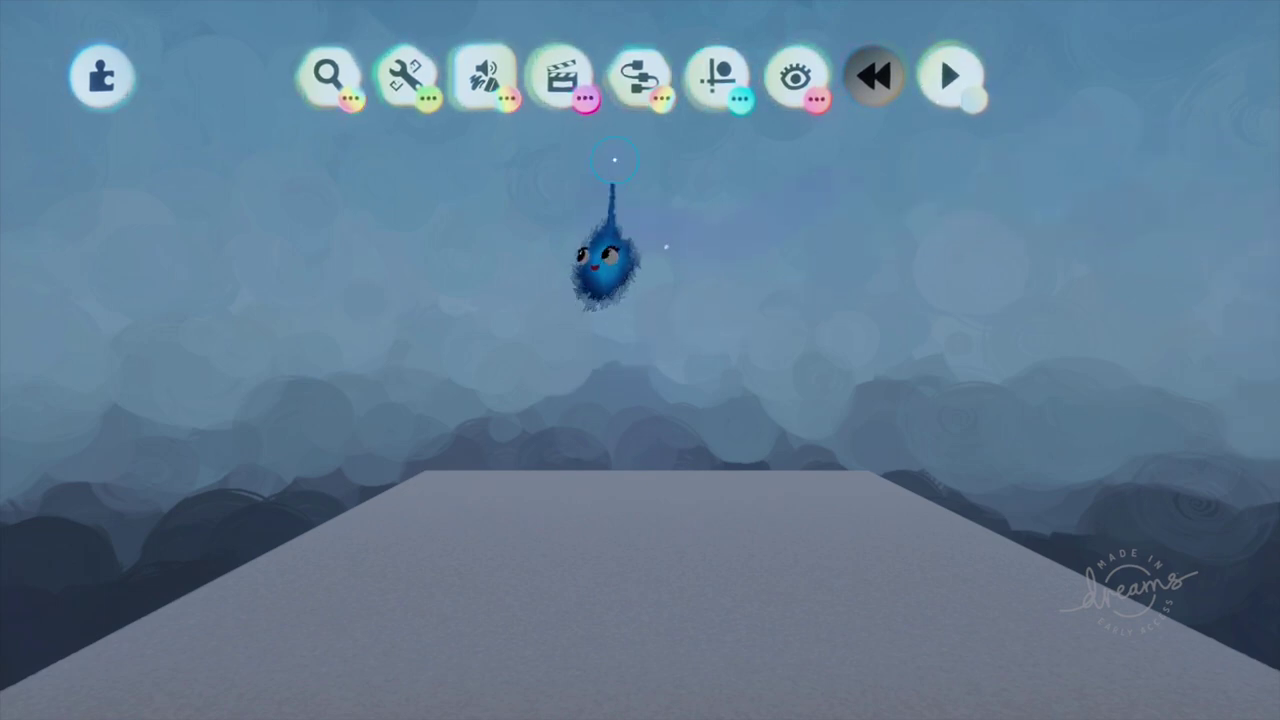
Step: Stamp a Prize Bubble gadget in the air above the floor slab and adjust its position
{"action": "left_click", "coordinate": [648, 112]}
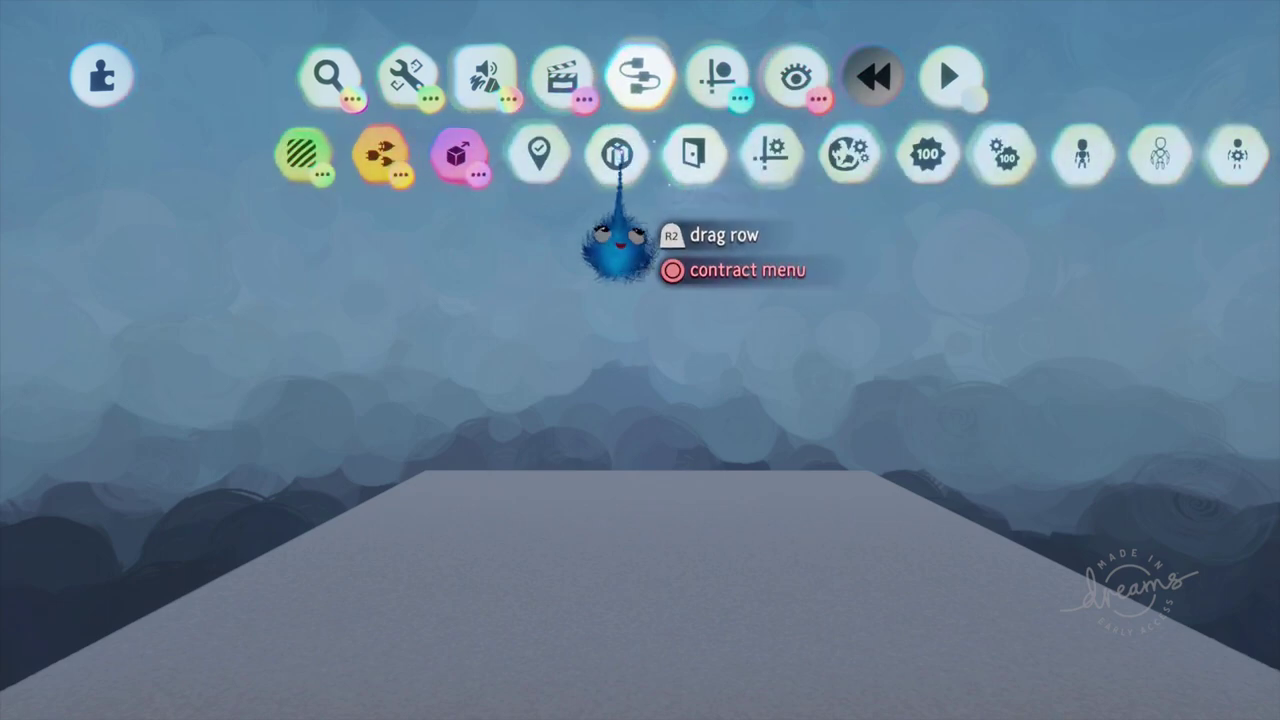
{"action": "left_click", "coordinate": [613, 190]}
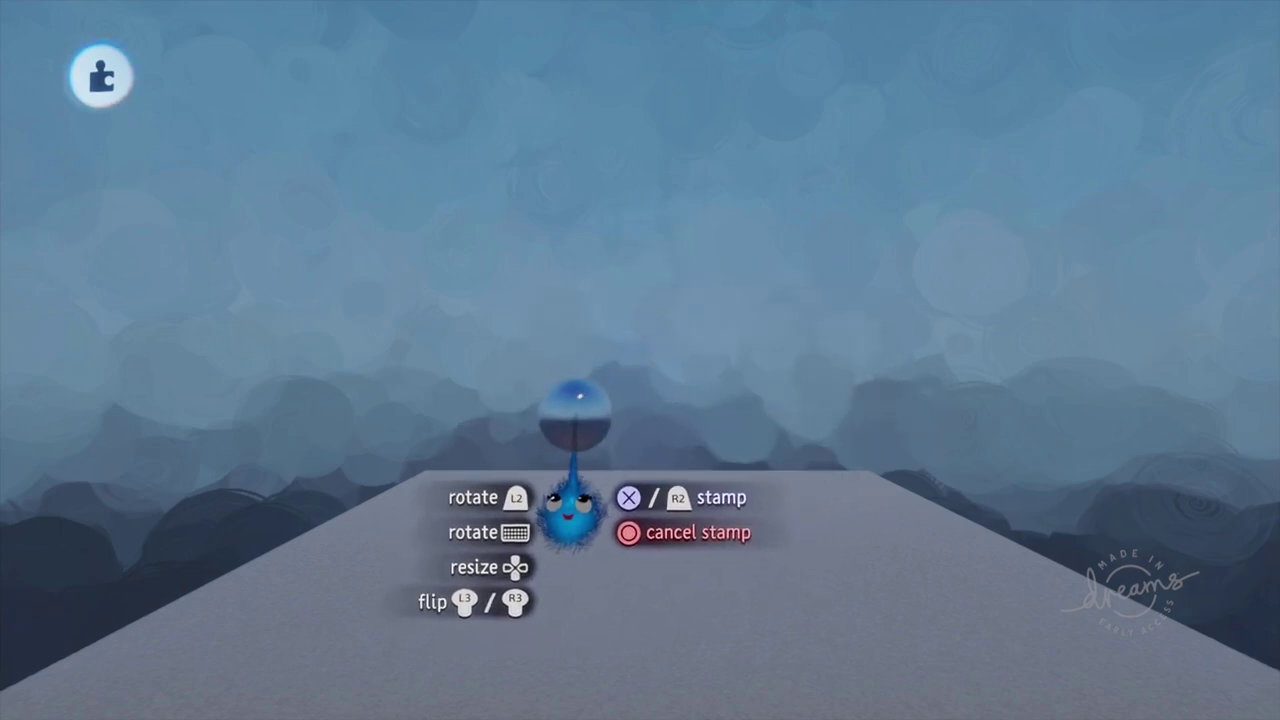
{"action": "left_click", "coordinate": [568, 500]}
{"action": "key", "text": "Escape"}
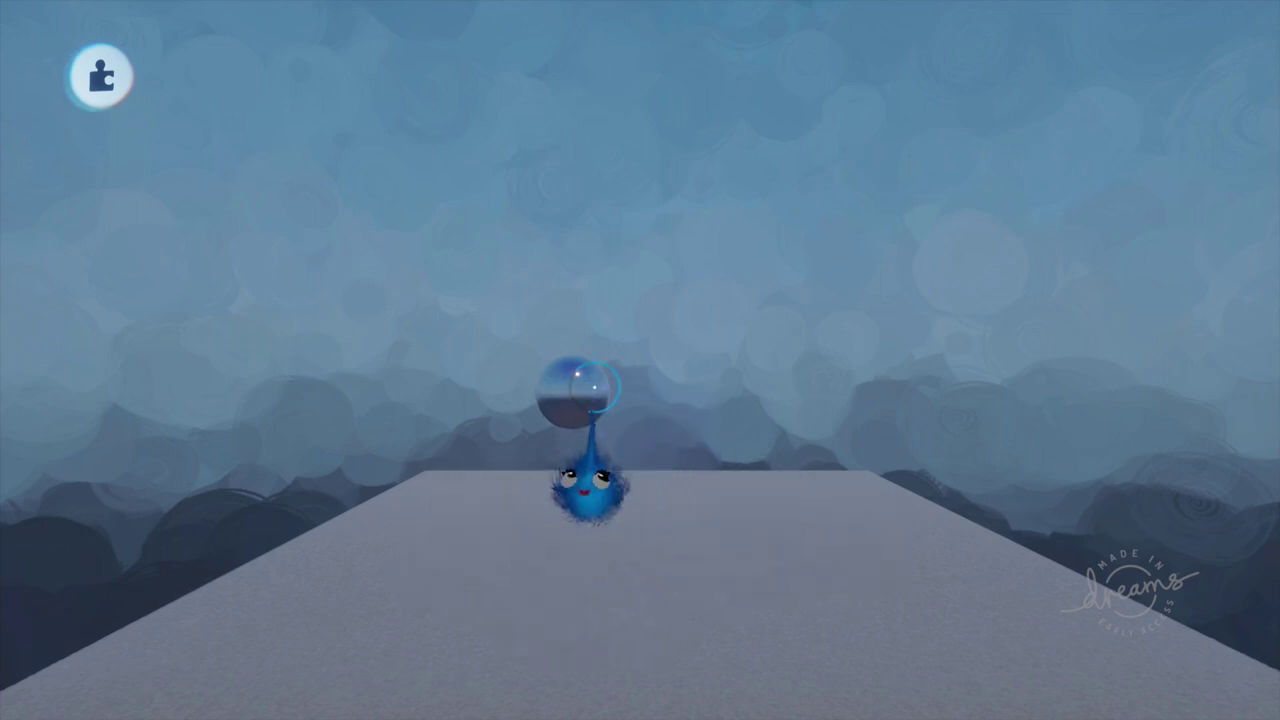
{"action": "mouse_move", "coordinate": [591, 405]}
{"action": "left_mouse_down"}
{"action": "mouse_move", "coordinate": [646, 357]}
{"action": "mouse_move", "coordinate": [607, 395]}
{"action": "left_mouse_up"}
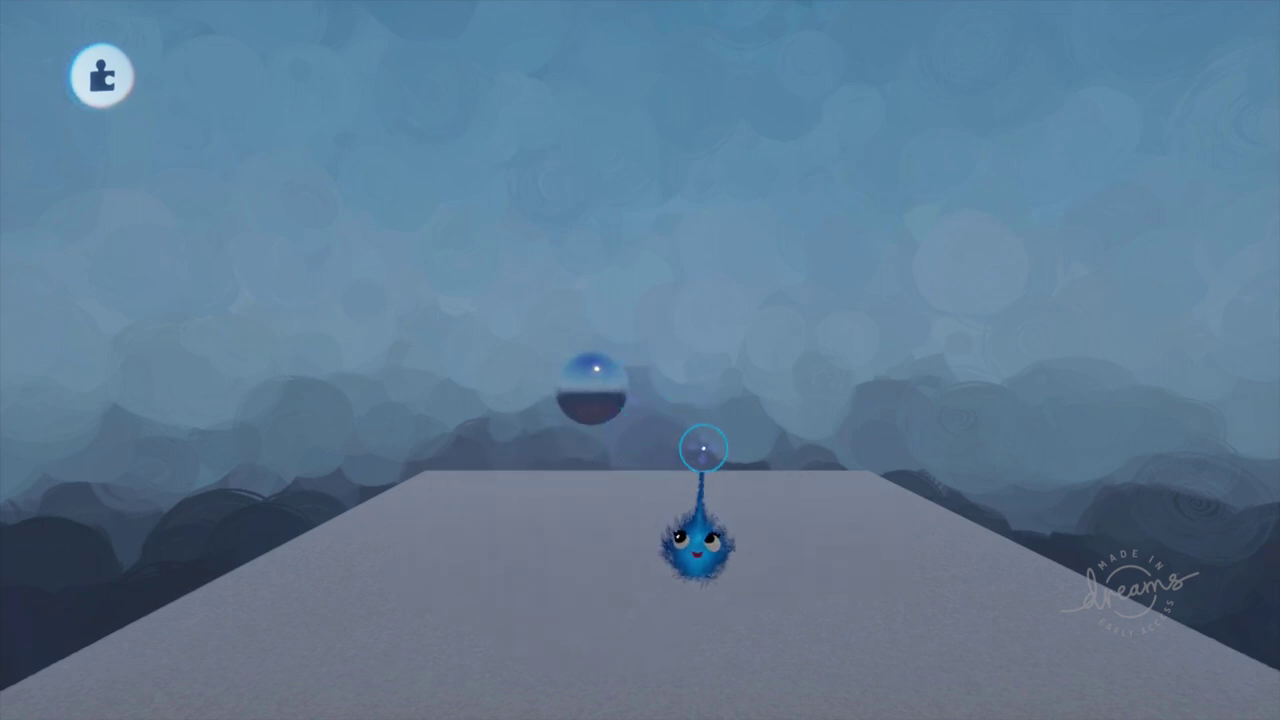
Step: Stamp a single microchip beside the prize bubble and open its canvas
{"action": "key", "text": "Tab"}
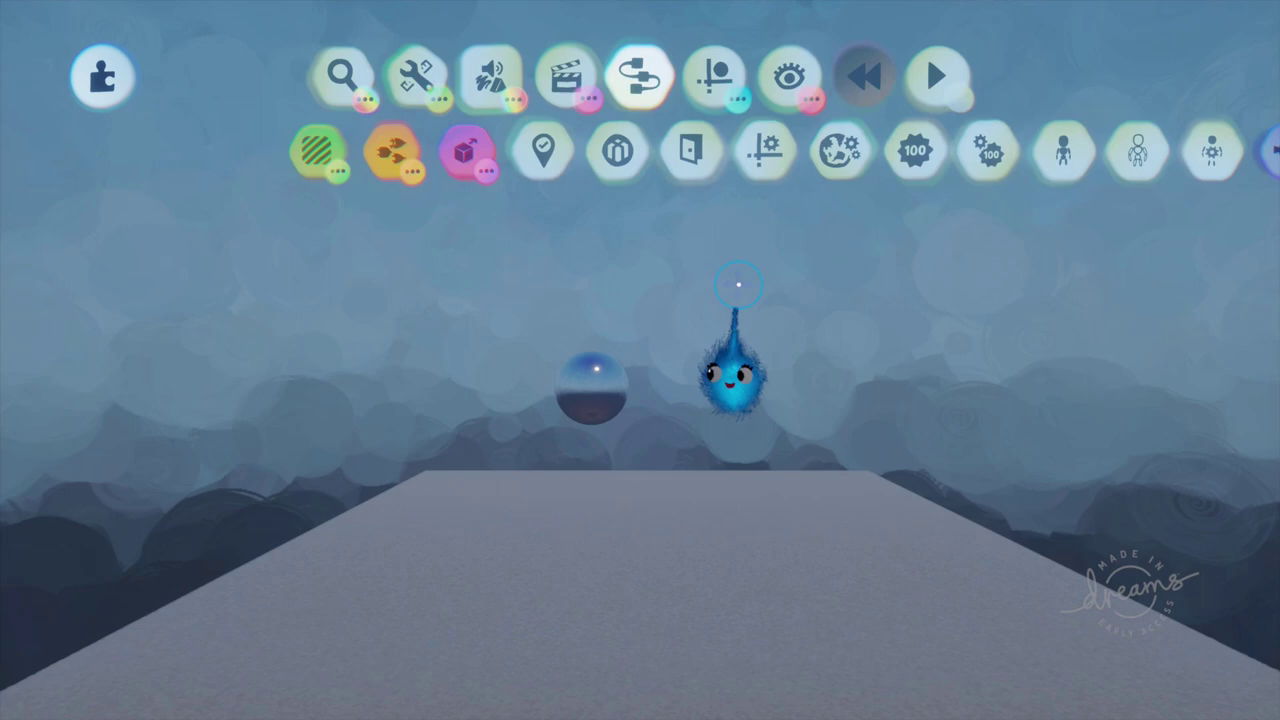
{"action": "left_click", "coordinate": [380, 152]}
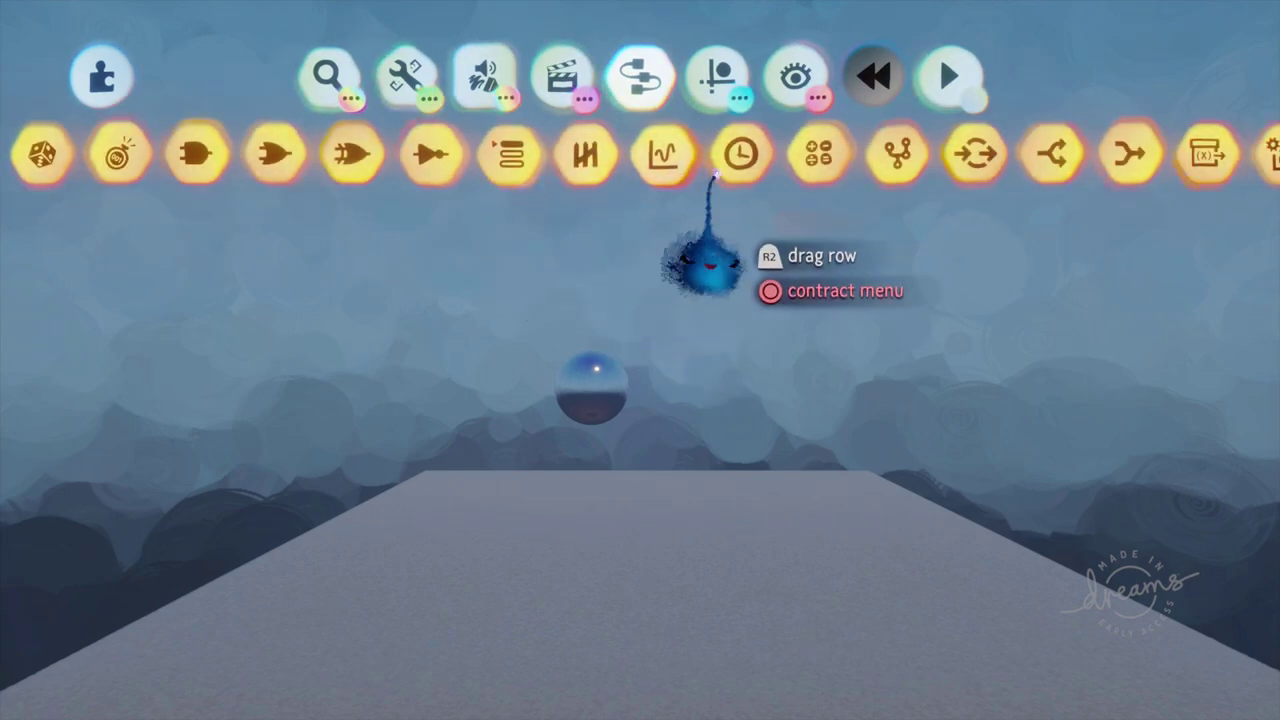
{"action": "left_click", "coordinate": [865, 152]}
{"action": "left_click", "coordinate": [457, 262]}
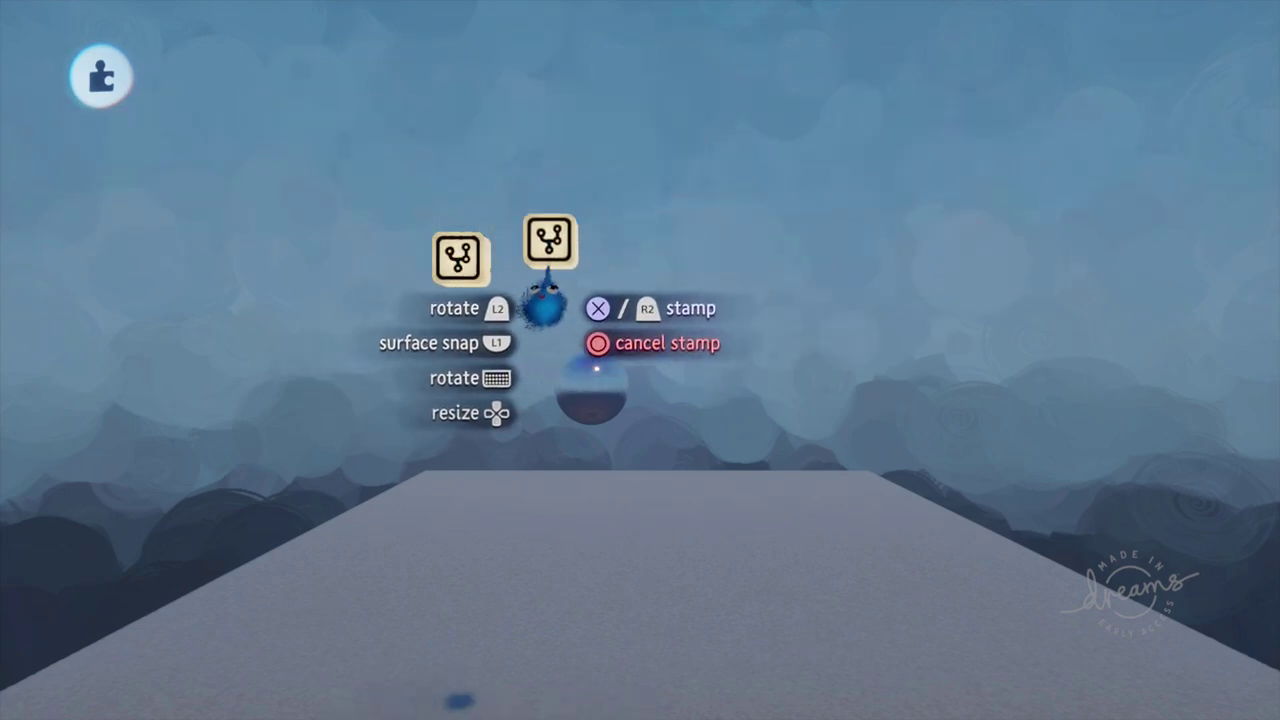
{"action": "key", "text": "Escape"}
{"action": "left_click", "coordinate": [462, 268]}
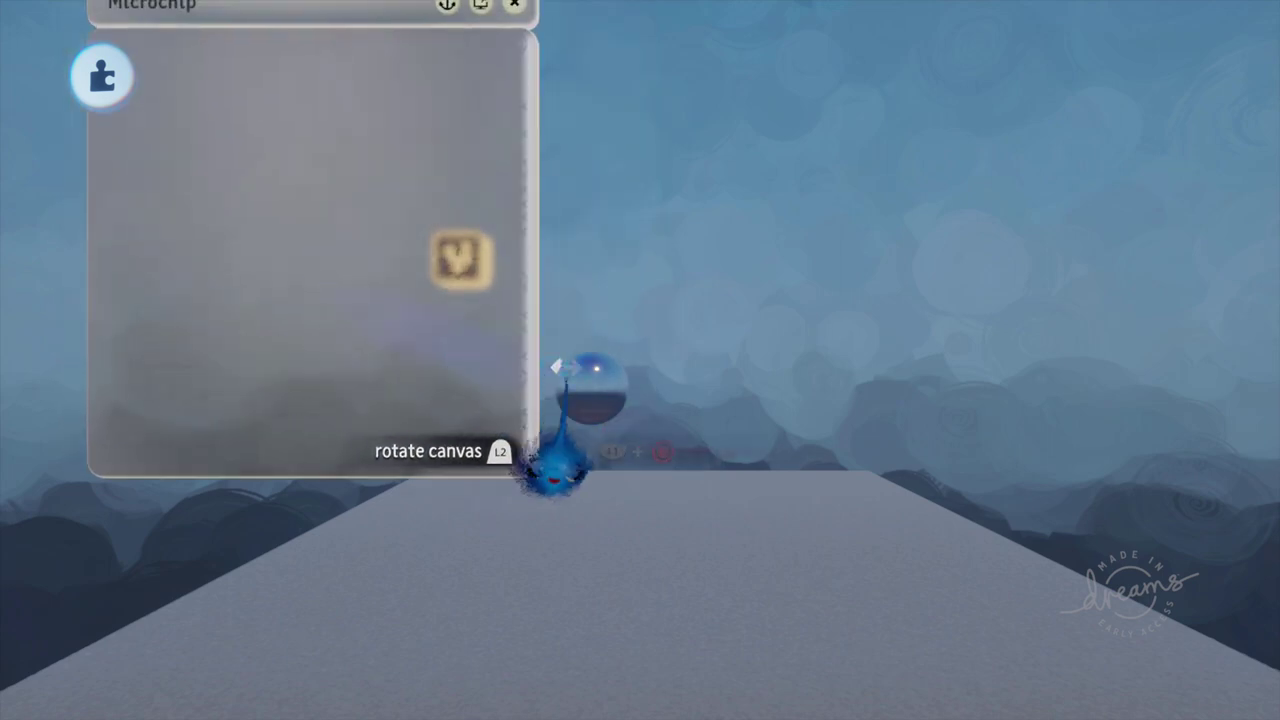
Step: Try to place the prize bubble inside the microchip's canvas, and close the canvas
{"action": "left_click_drag", "start_coordinate": [343, 277], "coordinate": [419, 268]}
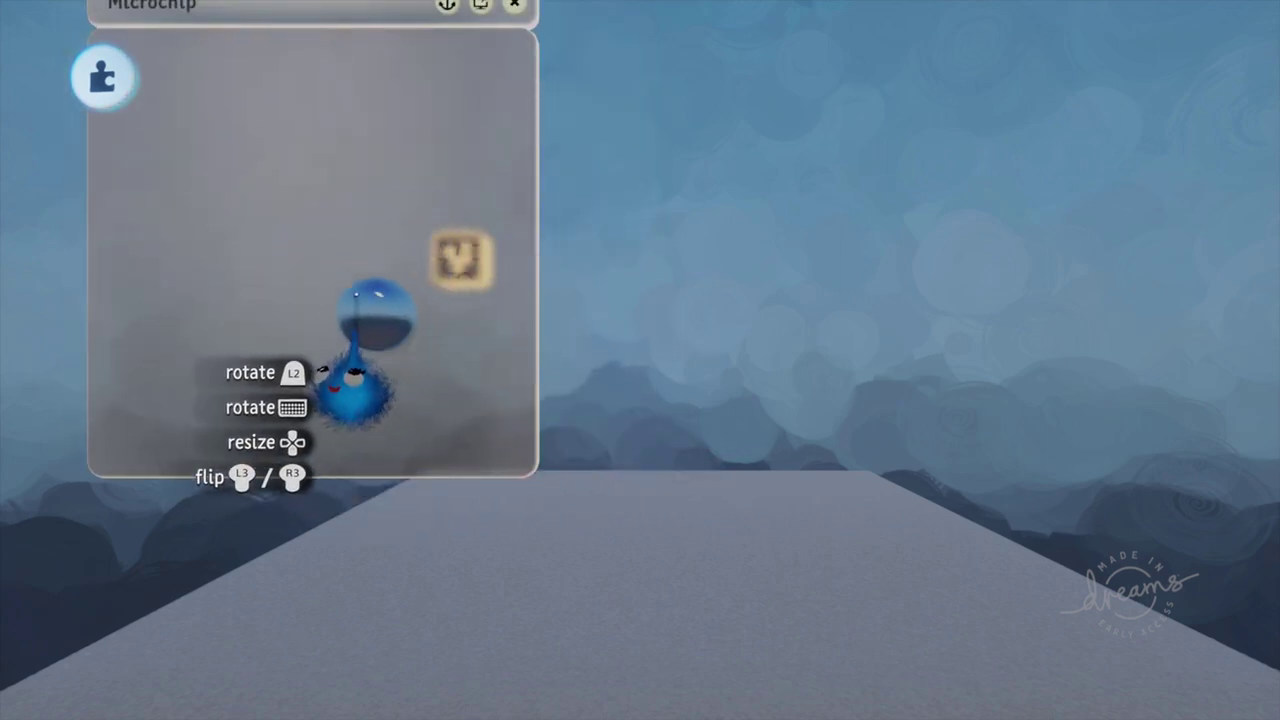
{"action": "left_click_drag", "start_coordinate": [493, 100], "coordinate": [472, 163]}
{"action": "left_click", "coordinate": [495, 65]}
Step: Bring the microchip and the prize bubble side by side in the scene, and delete the microchip
{"action": "left_click_drag", "start_coordinate": [453, 262], "coordinate": [719, 321]}
{"action": "left_click_drag", "start_coordinate": [720, 375], "coordinate": [858, 440]}
{"action": "left_click_drag", "start_coordinate": [866, 347], "coordinate": [577, 334]}
{"action": "left_click_drag", "start_coordinate": [694, 327], "coordinate": [654, 324]}
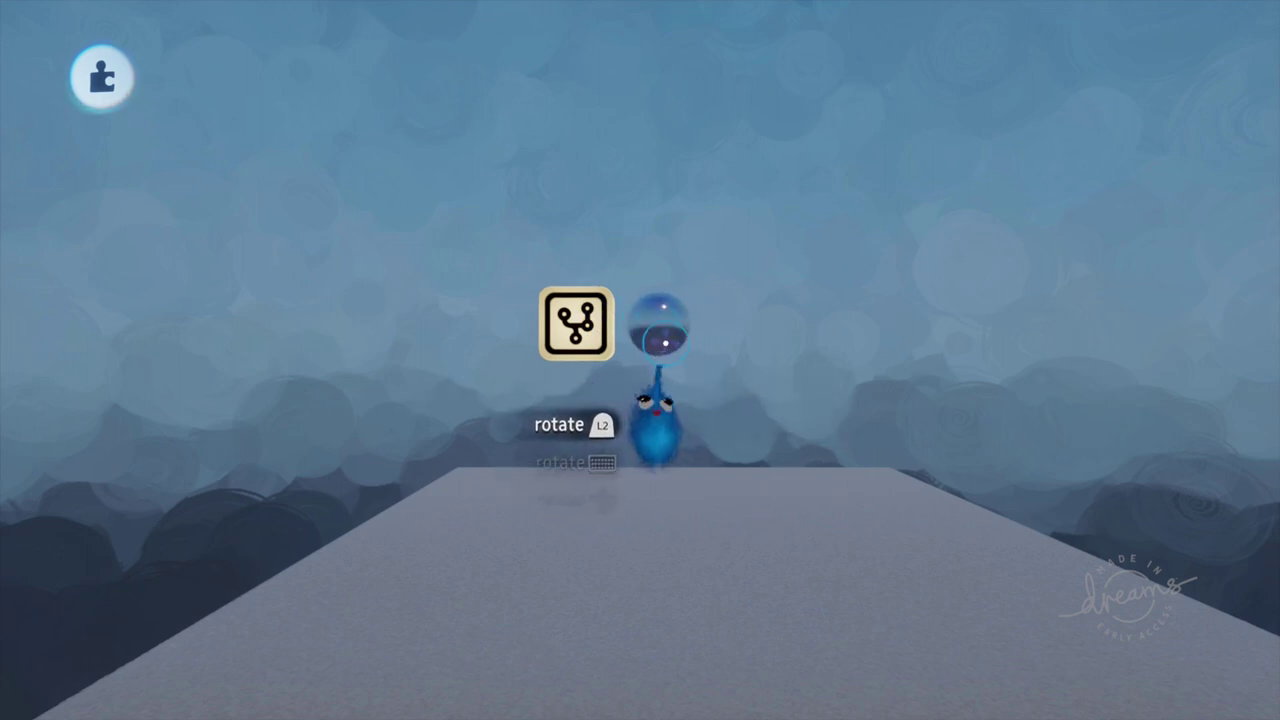
{"action": "scroll", "coordinate": [802, 350], "scroll_direction": "up", "scroll_amount": 4}
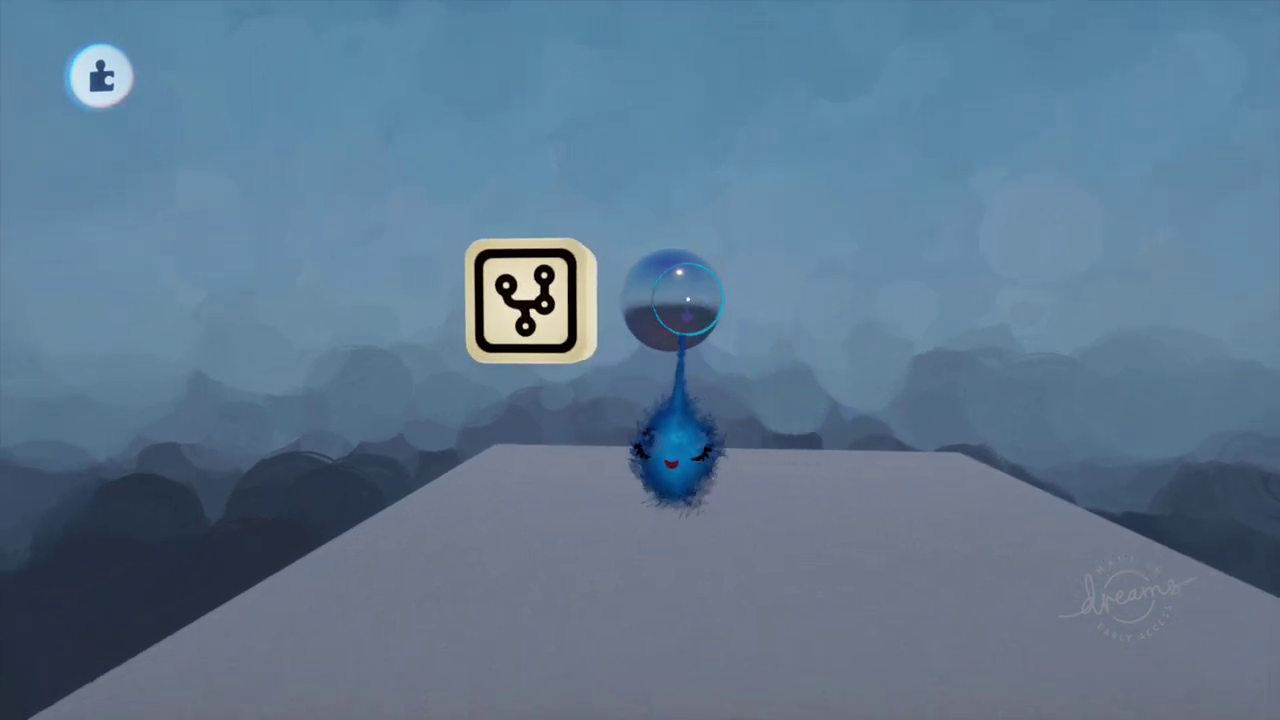
{"action": "left_click_drag", "start_coordinate": [676, 462], "coordinate": [690, 484]}
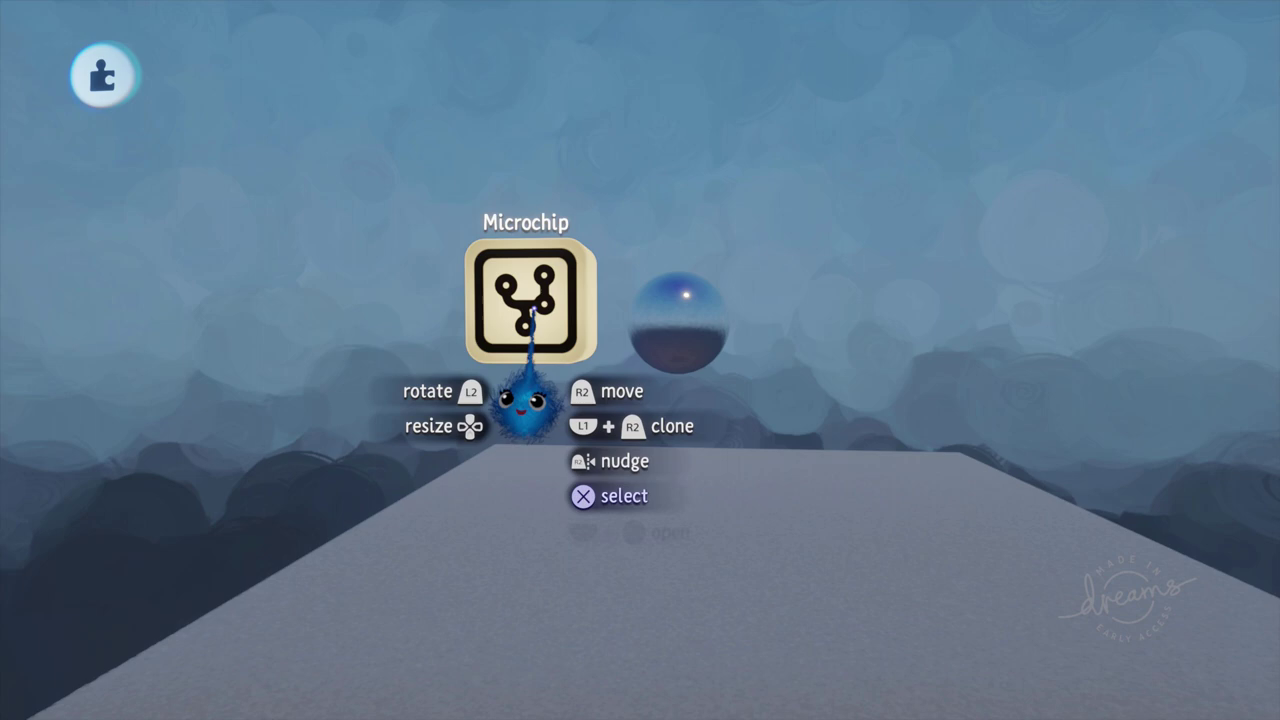
{"action": "key", "text": "Delete"}
Step: Move the prize bubble over the floor slab and scale it to 166%
{"action": "left_click_drag", "start_coordinate": [686, 327], "coordinate": [620, 326]}
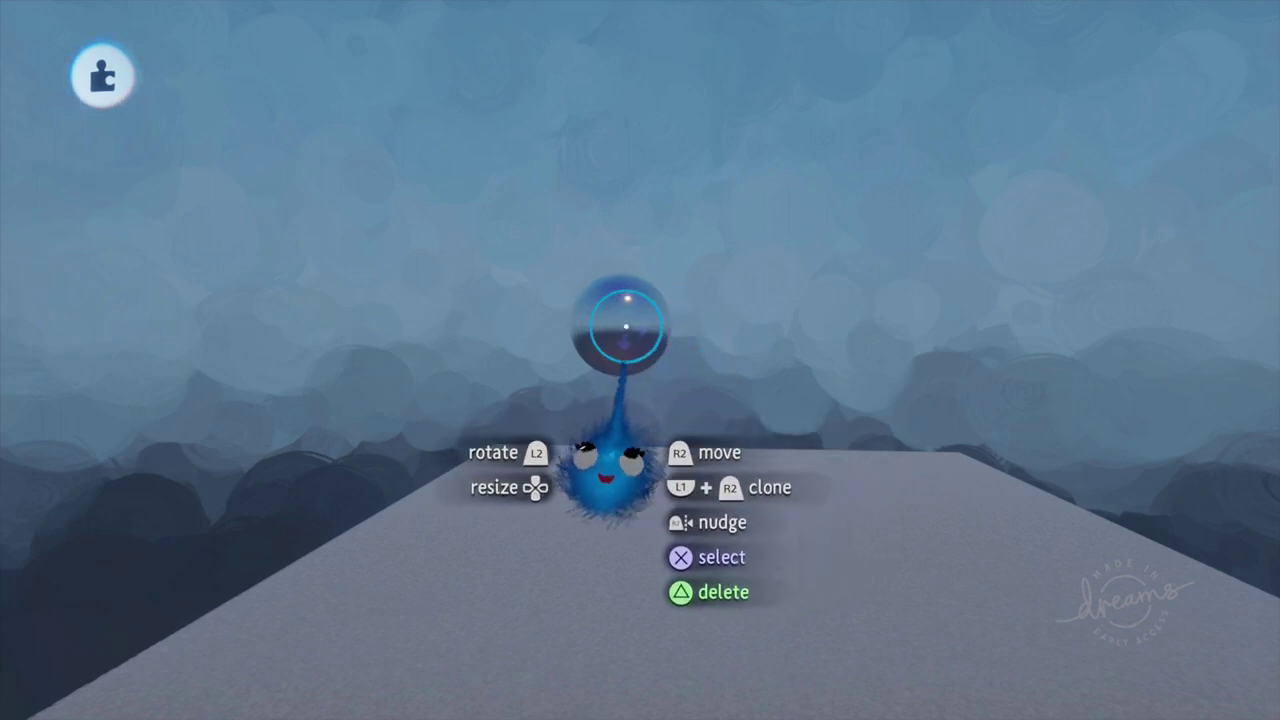
{"action": "left_click_drag", "start_coordinate": [631, 335], "coordinate": [612, 545]}
{"action": "middle_click_drag", "start_coordinate": [612, 545], "coordinate": [631, 183]}
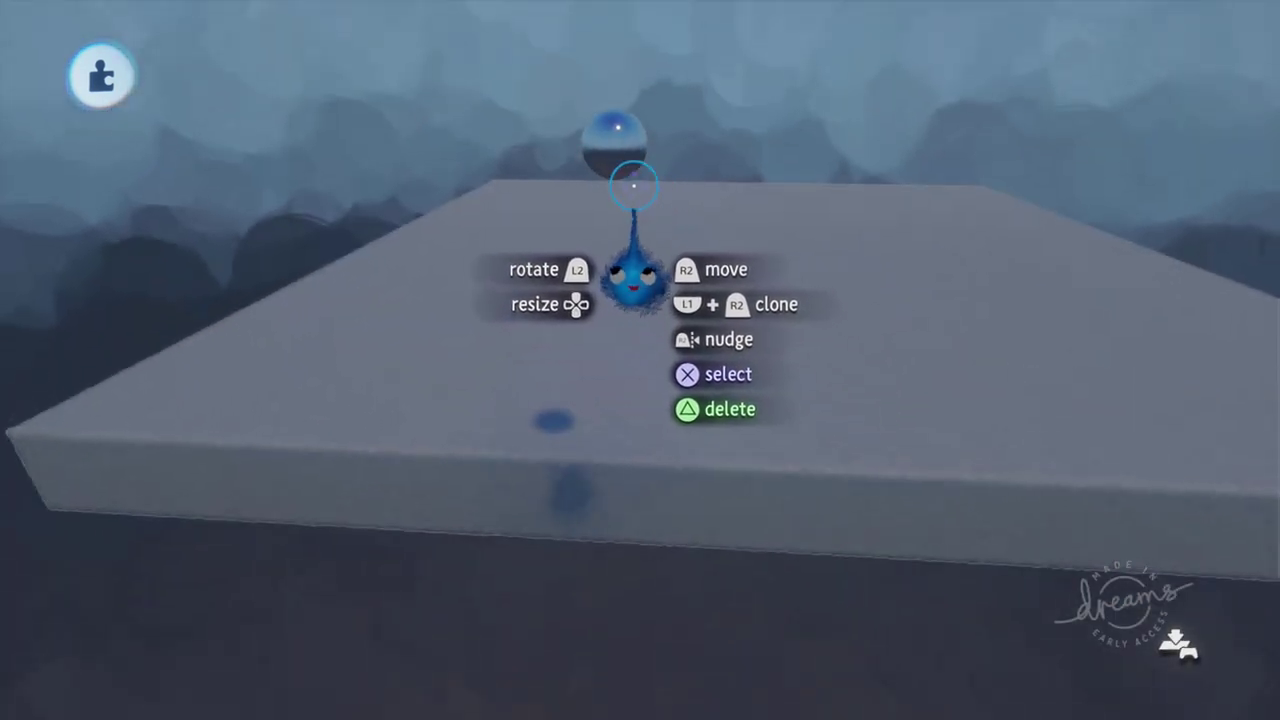
{"action": "left_click_drag", "start_coordinate": [623, 137], "coordinate": [628, 212]}
{"action": "key", "text": "Up"}
{"action": "key", "text": "Up"}
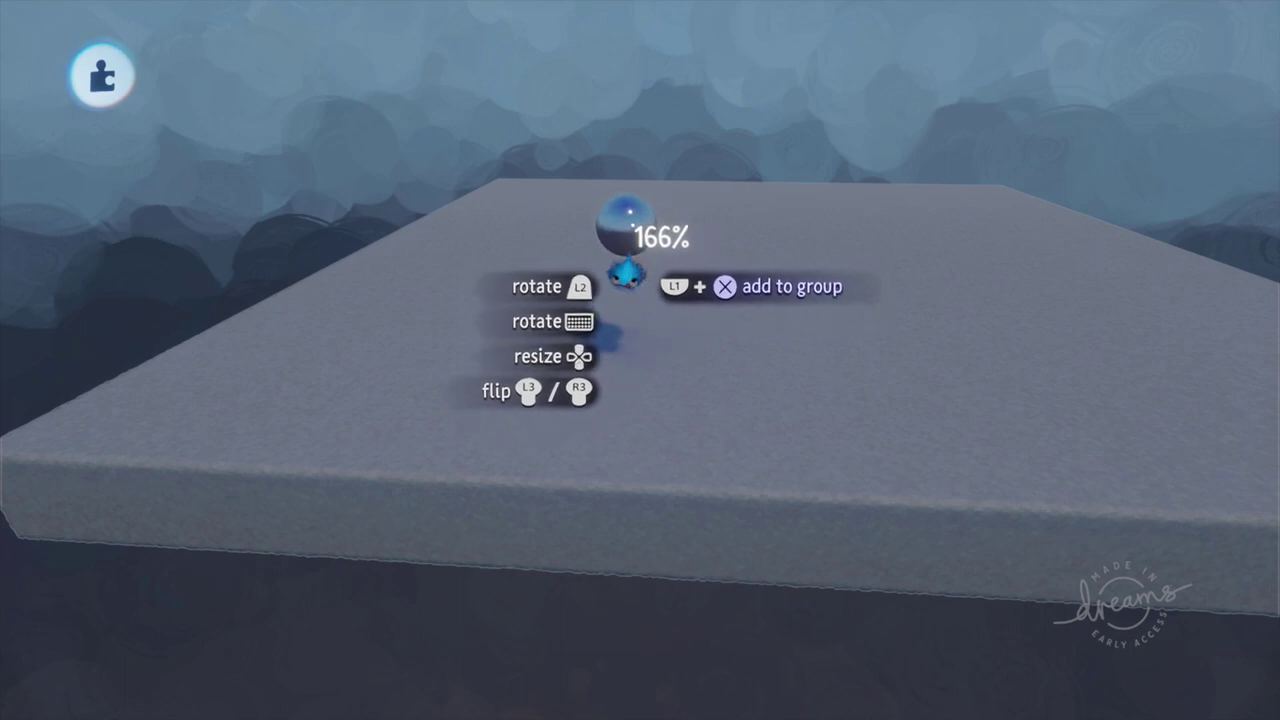
{"action": "middle_click_drag", "start_coordinate": [886, 266], "coordinate": [843, 326]}
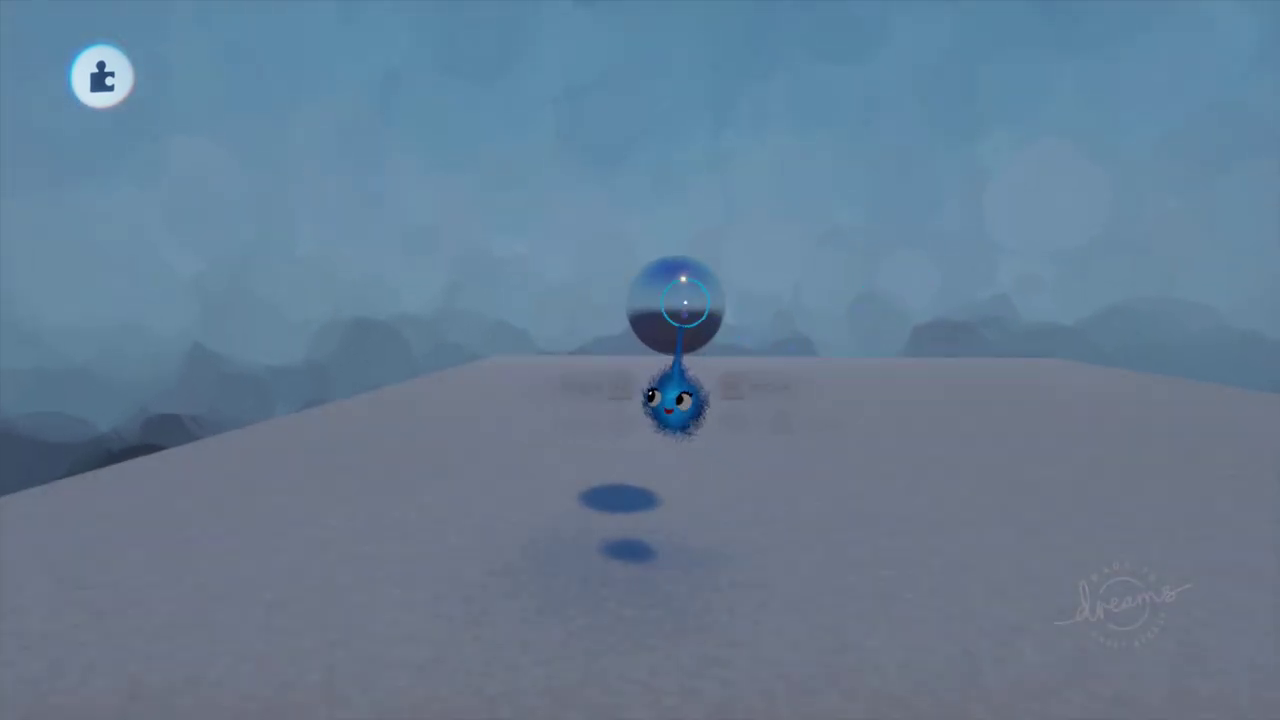
{"action": "left_click_drag", "start_coordinate": [683, 306], "coordinate": [668, 414]}
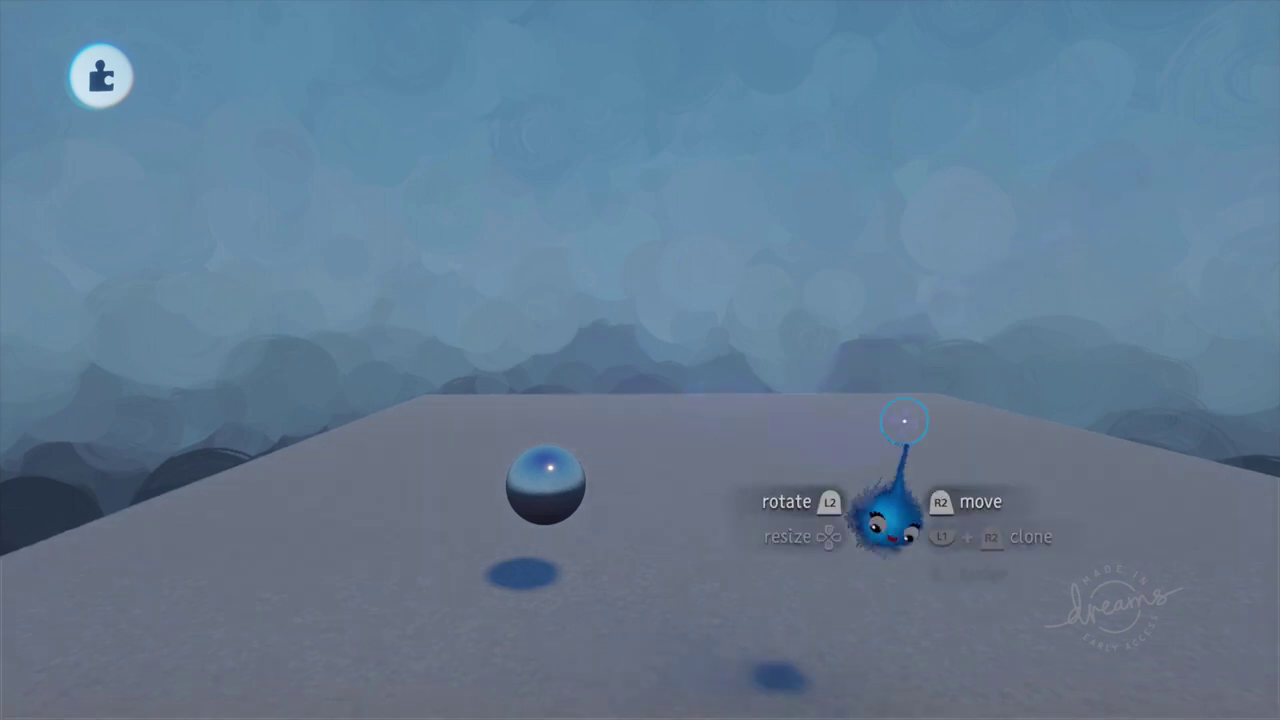
Step: Reposition the prize bubble so it floats higher above the middle of the floor slab
{"action": "left_click_drag", "start_coordinate": [558, 492], "coordinate": [610, 417]}
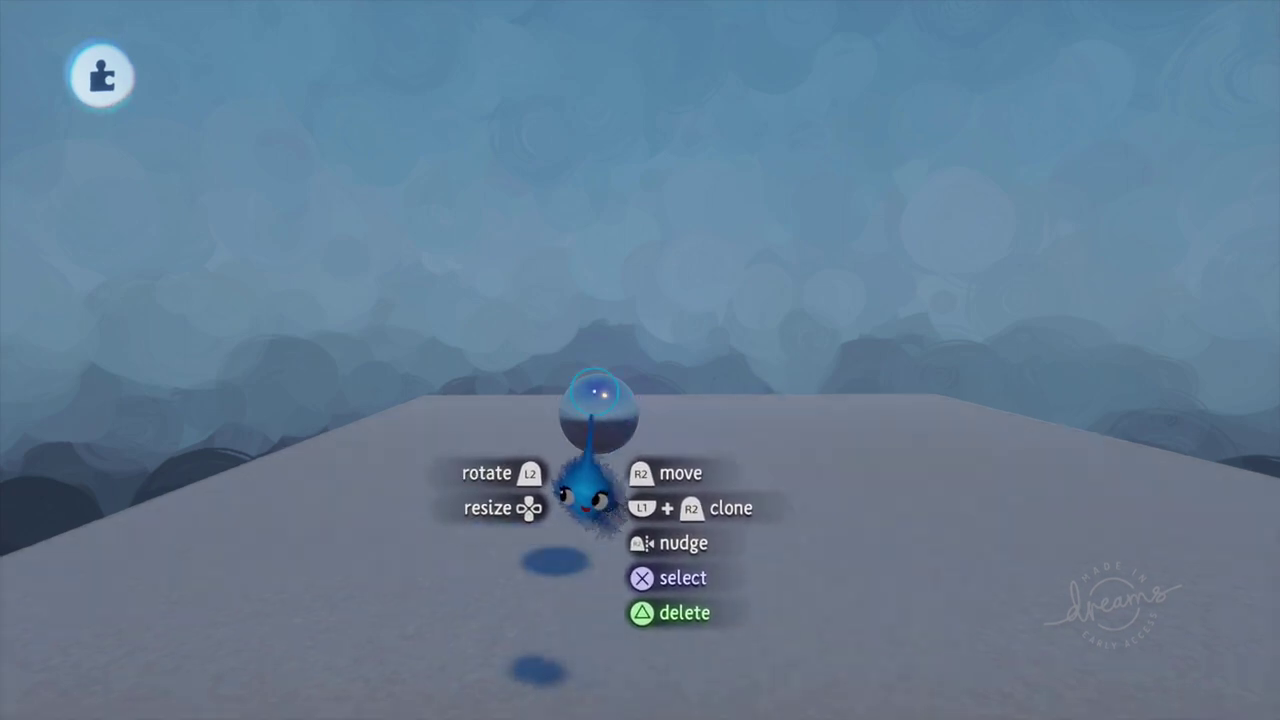
{"action": "left_click_drag", "start_coordinate": [597, 411], "coordinate": [568, 414]}
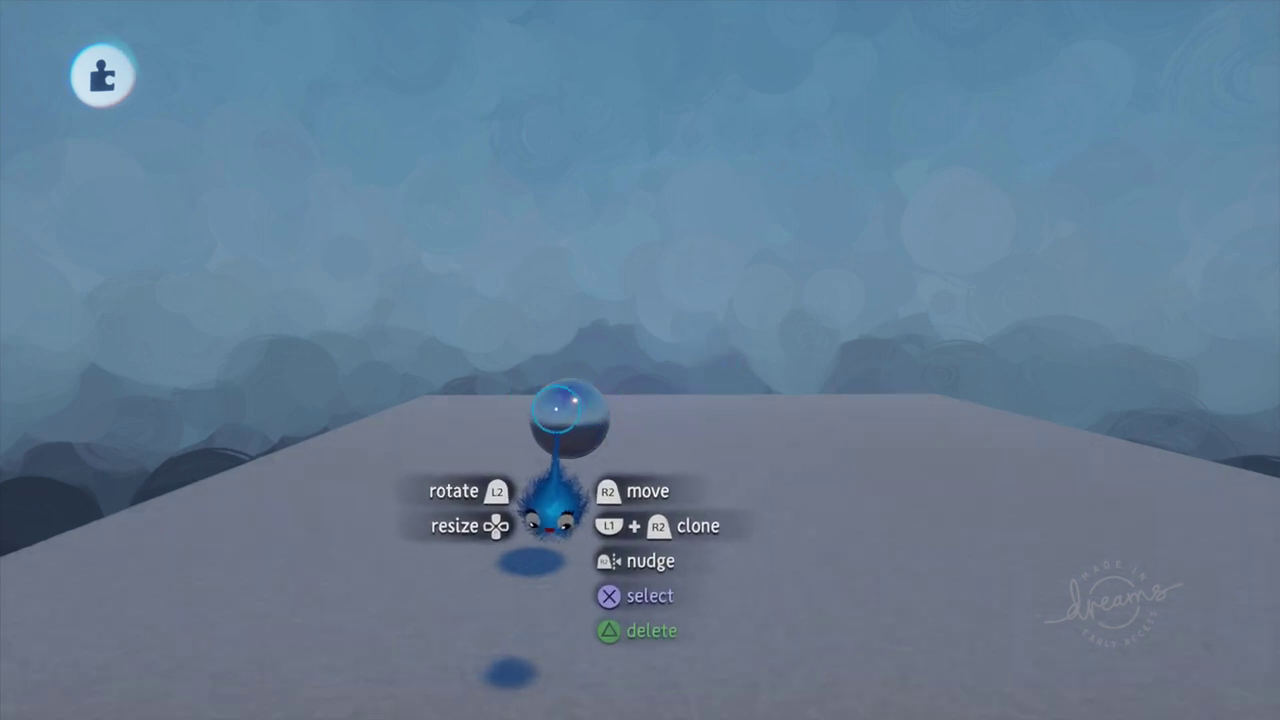
{"action": "left_click_drag", "start_coordinate": [566, 440], "coordinate": [598, 378]}
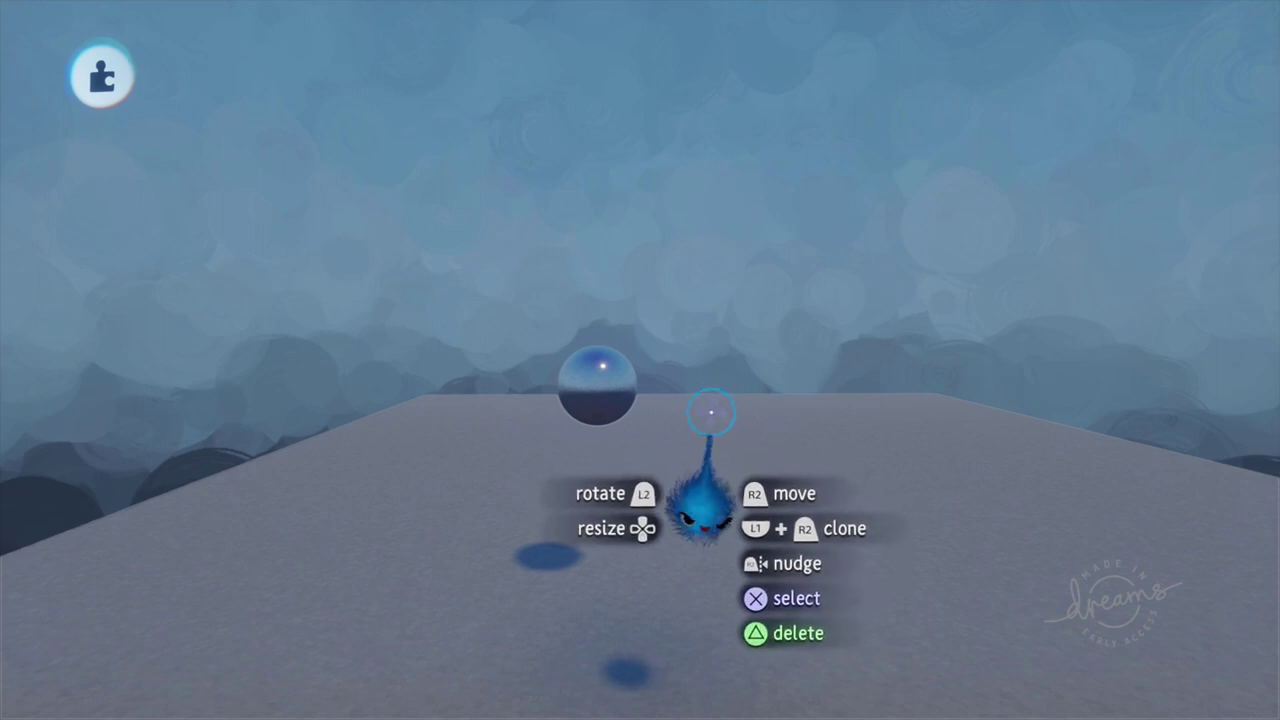
{"action": "mouse_move", "coordinate": [598, 374]}
{"action": "left_mouse_down"}
{"action": "mouse_move", "coordinate": [588, 342]}
{"action": "mouse_move", "coordinate": [593, 353]}
{"action": "left_mouse_up"}
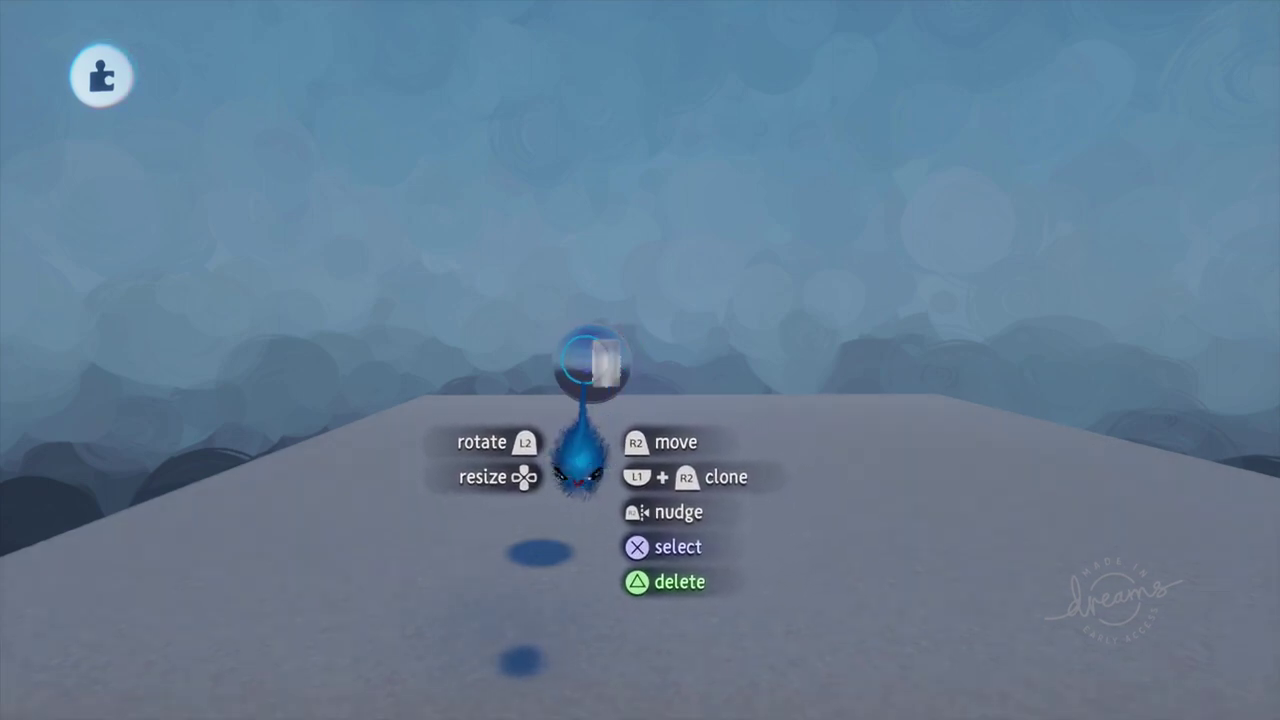
Step: Open the prize bubble's tweak menu beside the bubble and examine its visibility, sound, imp, ghost and prize options
{"action": "left_click", "coordinate": [592, 362]}
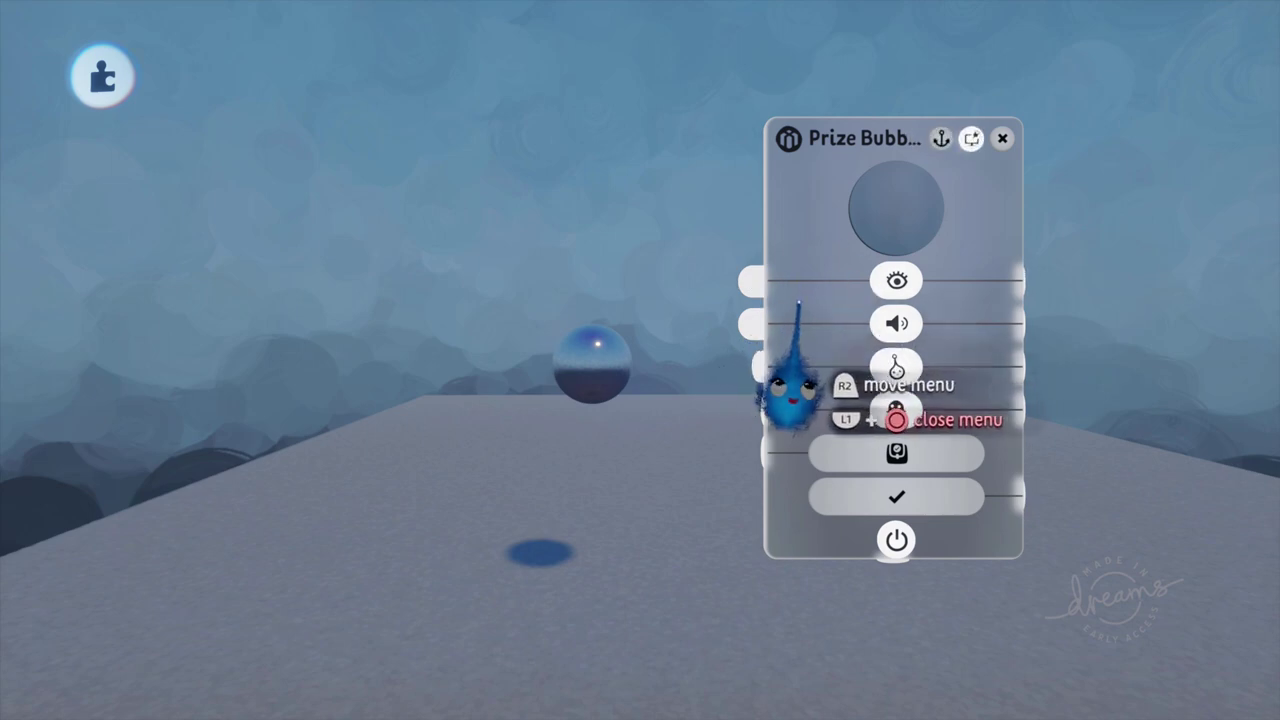
{"action": "left_click_drag", "start_coordinate": [793, 395], "coordinate": [755, 388]}
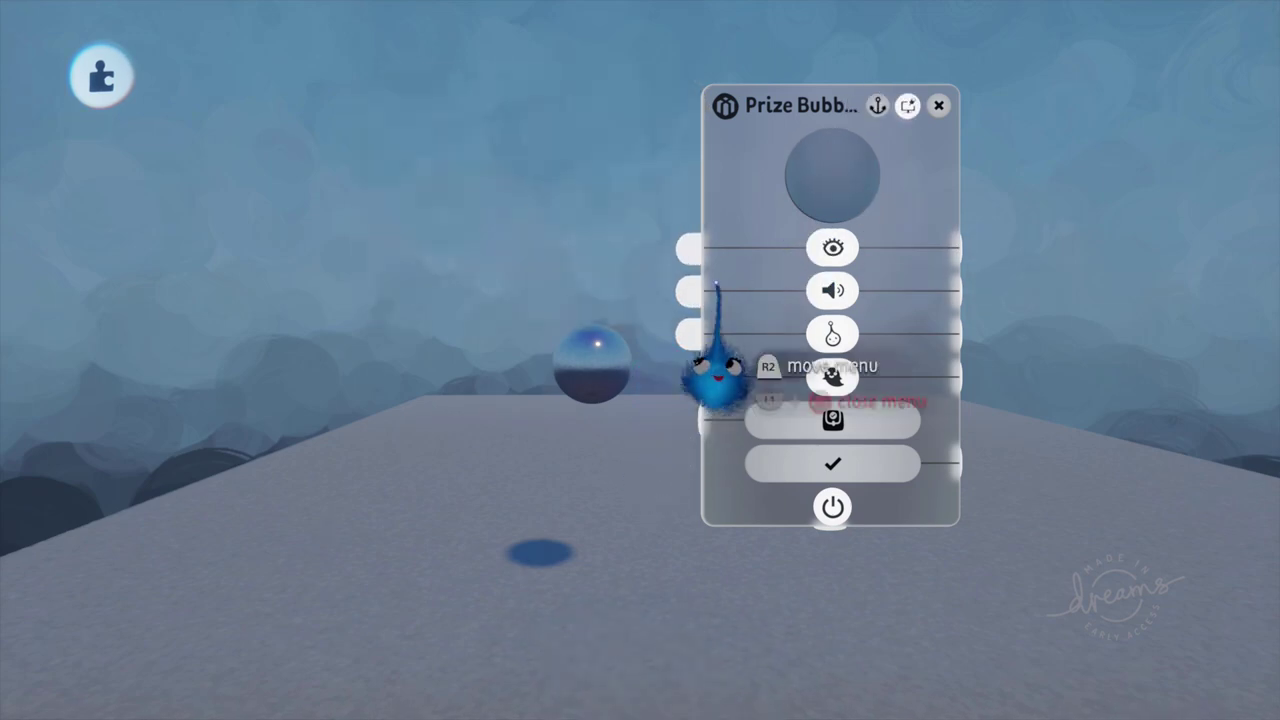
{"action": "left_click", "coordinate": [827, 375]}
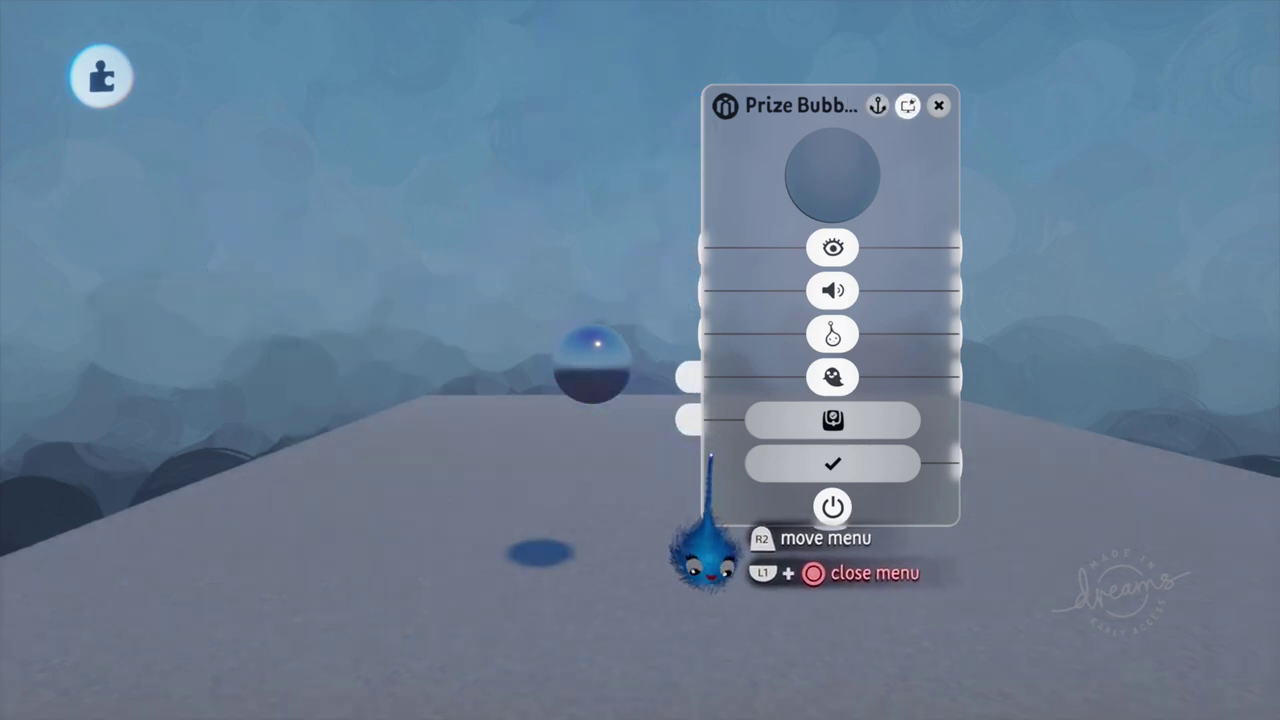
Step: Stamp a puppet standing on the floor slab beside the prize bubble
{"action": "key", "text": "square"}
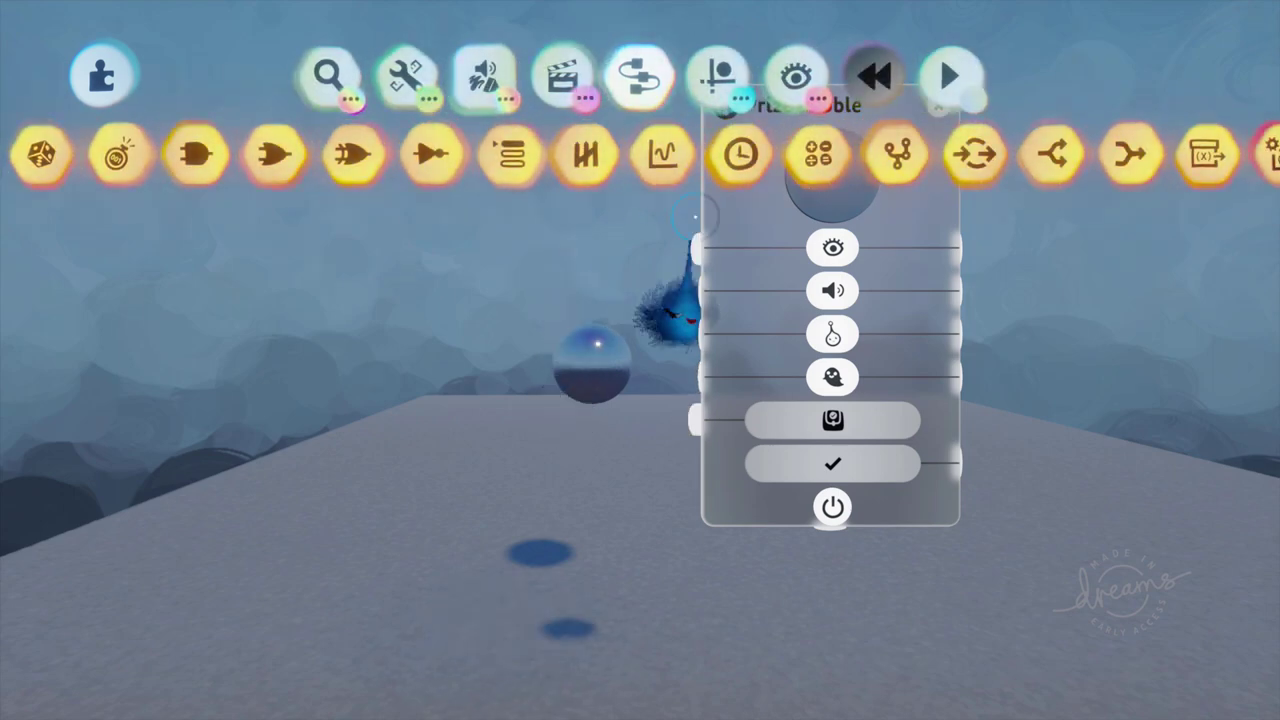
{"action": "left_click_drag", "start_coordinate": [897, 152], "coordinate": [482, 148]}
{"action": "left_click", "coordinate": [812, 152]}
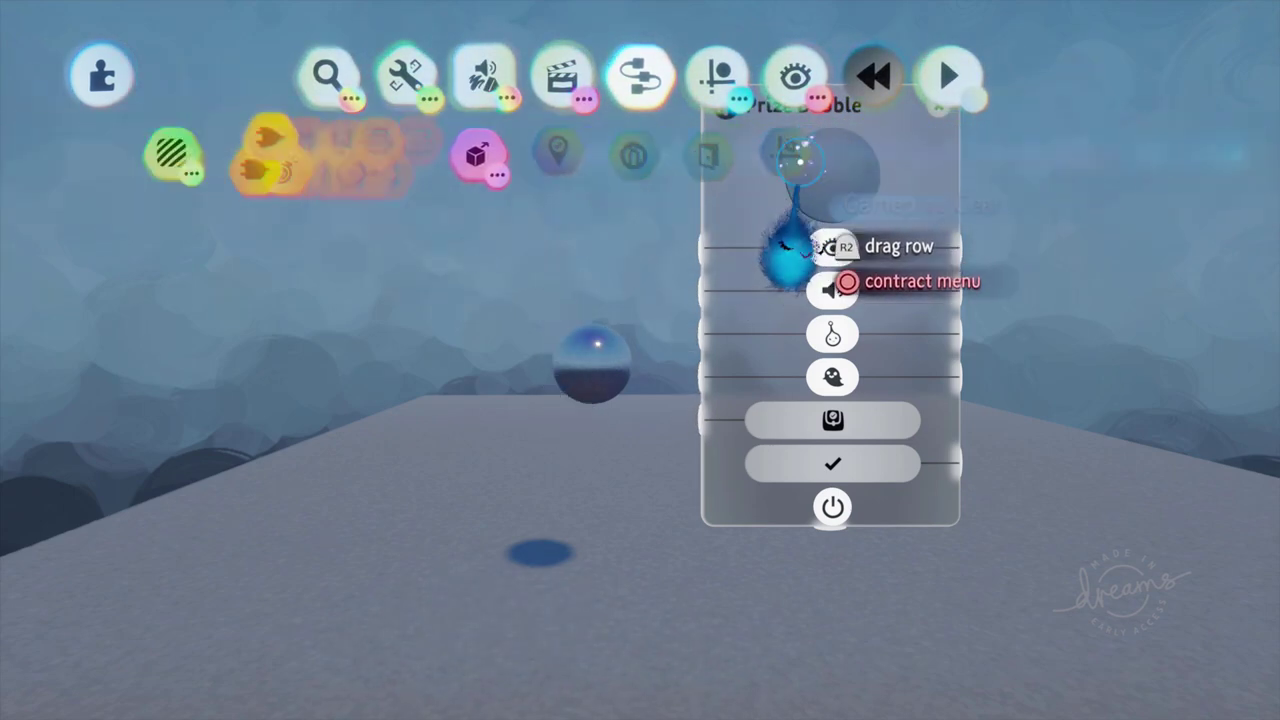
{"action": "left_click", "coordinate": [1082, 152]}
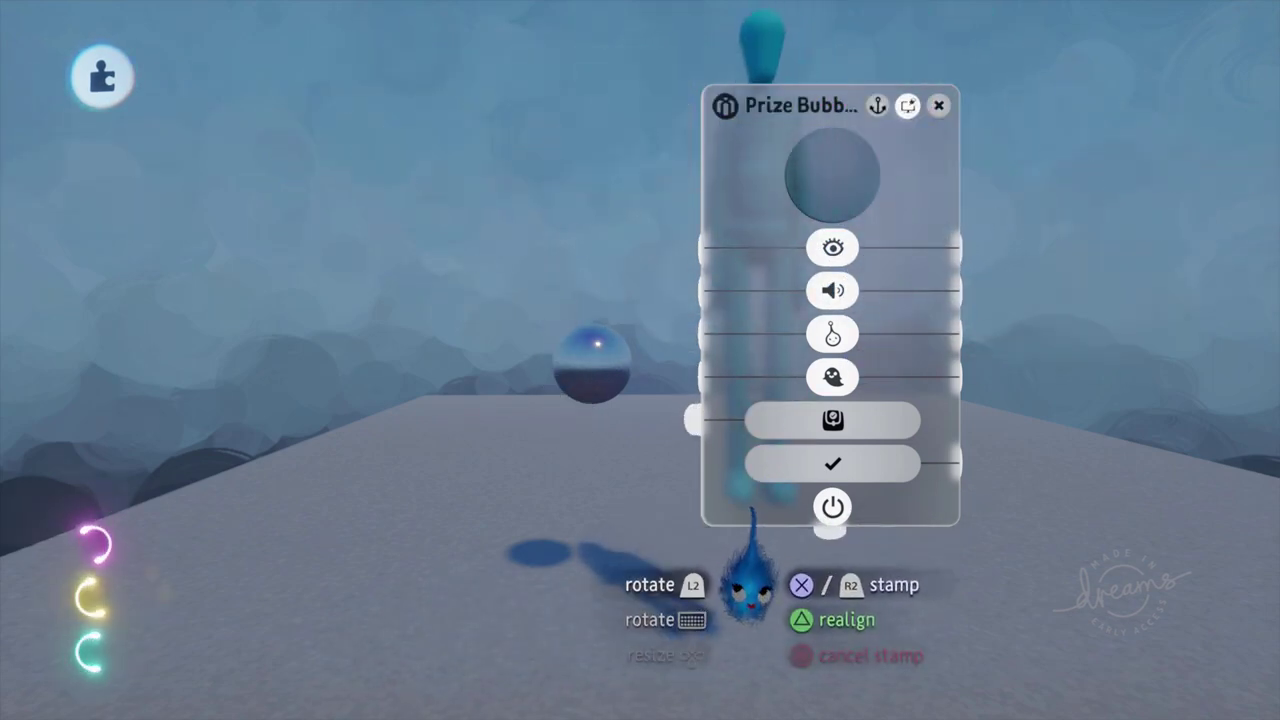
{"action": "left_click", "coordinate": [752, 672]}
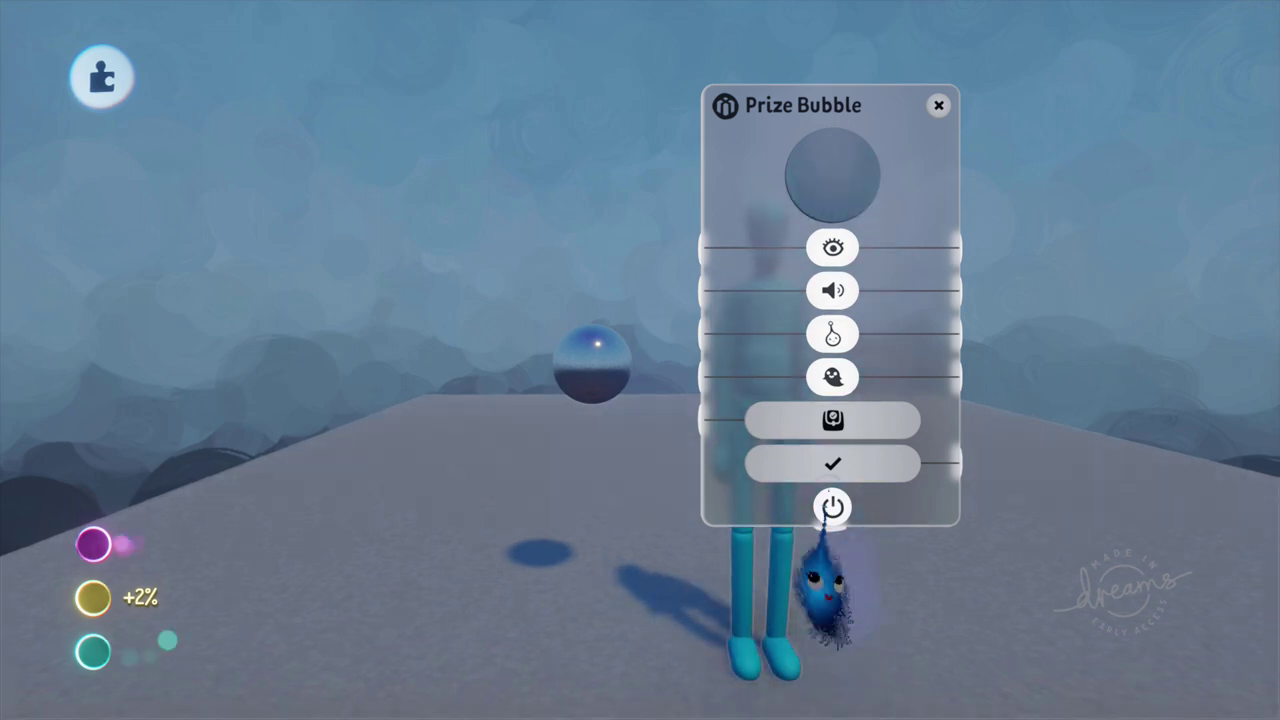
Step: Close the prize bubble's tweak menu and move the puppet across the slab, farther from the bubble
{"action": "left_click", "coordinate": [937, 106]}
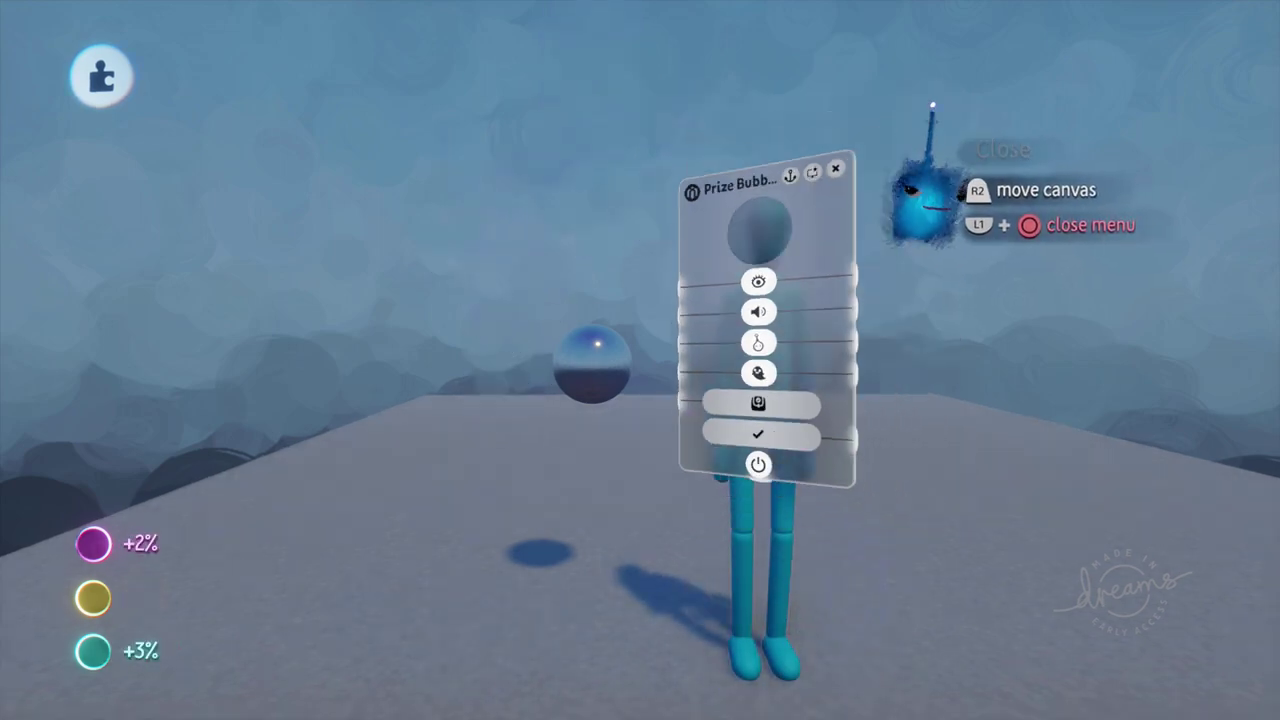
{"action": "middle_click_drag", "start_coordinate": [596, 300], "coordinate": [672, 385]}
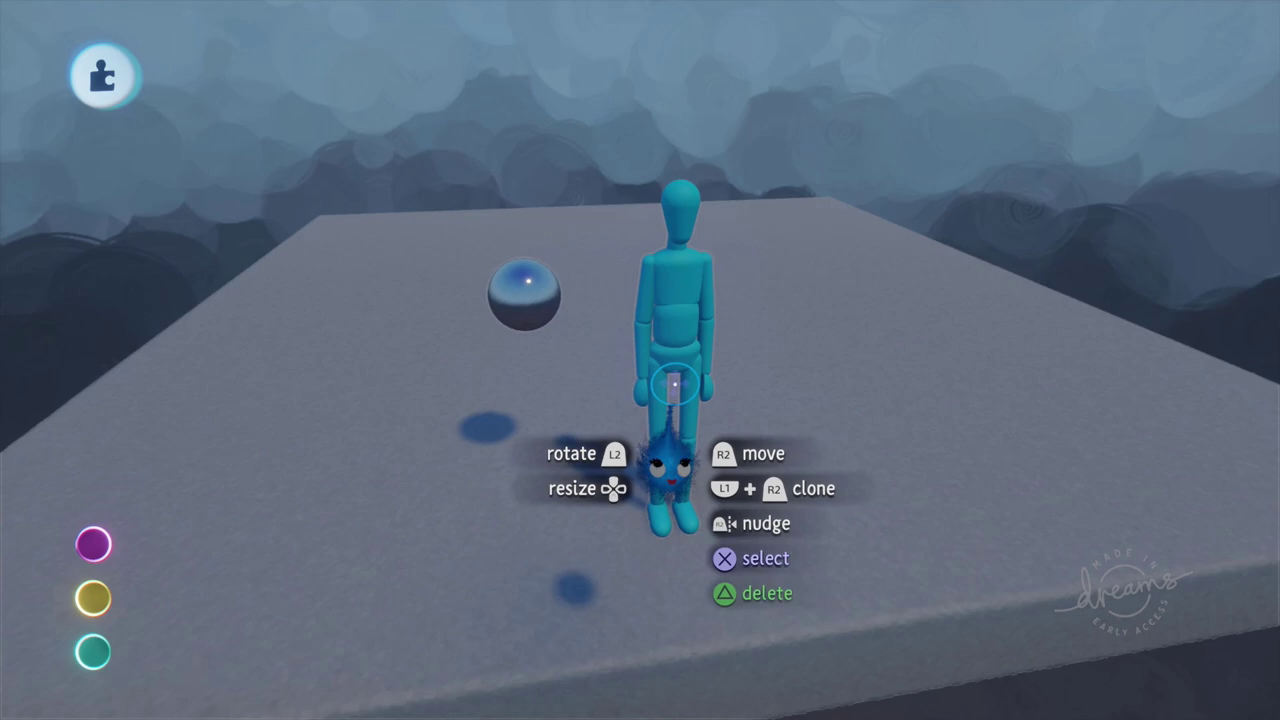
{"action": "left_click_drag", "start_coordinate": [686, 385], "coordinate": [786, 330]}
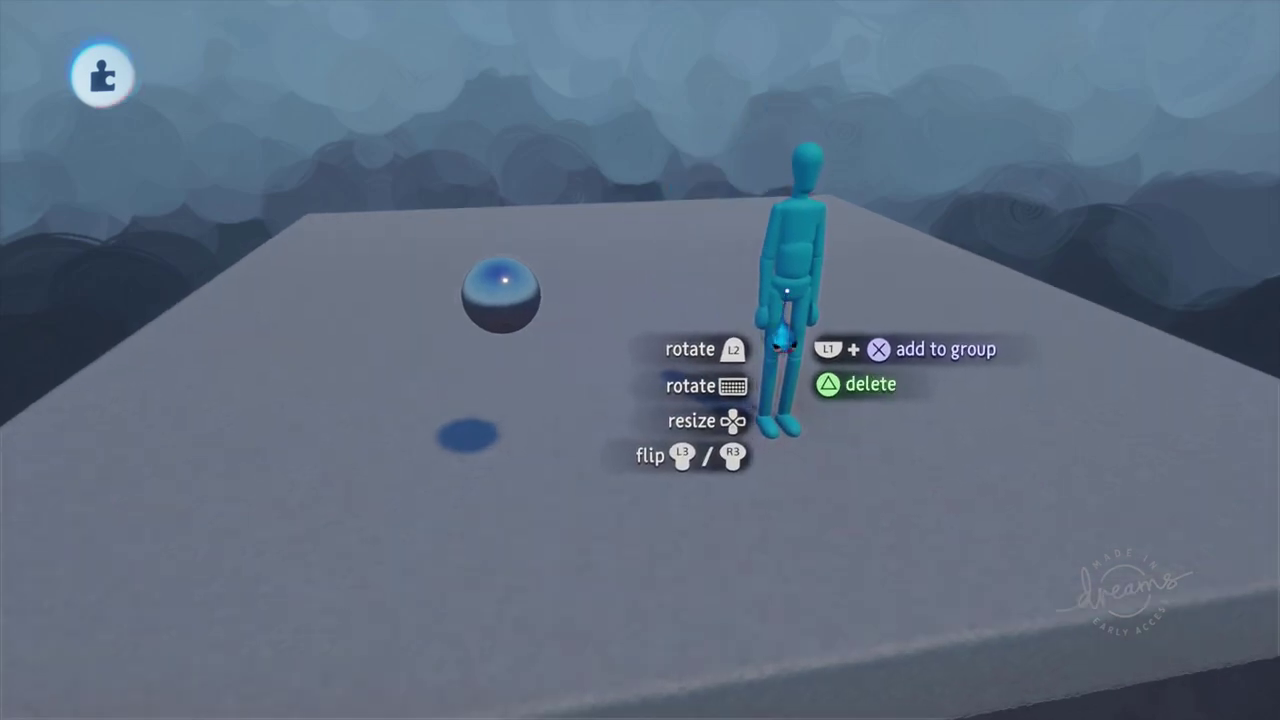
Step: Test the scene with the puppet in Play Mode and return to editing
{"action": "key", "text": "Escape"}
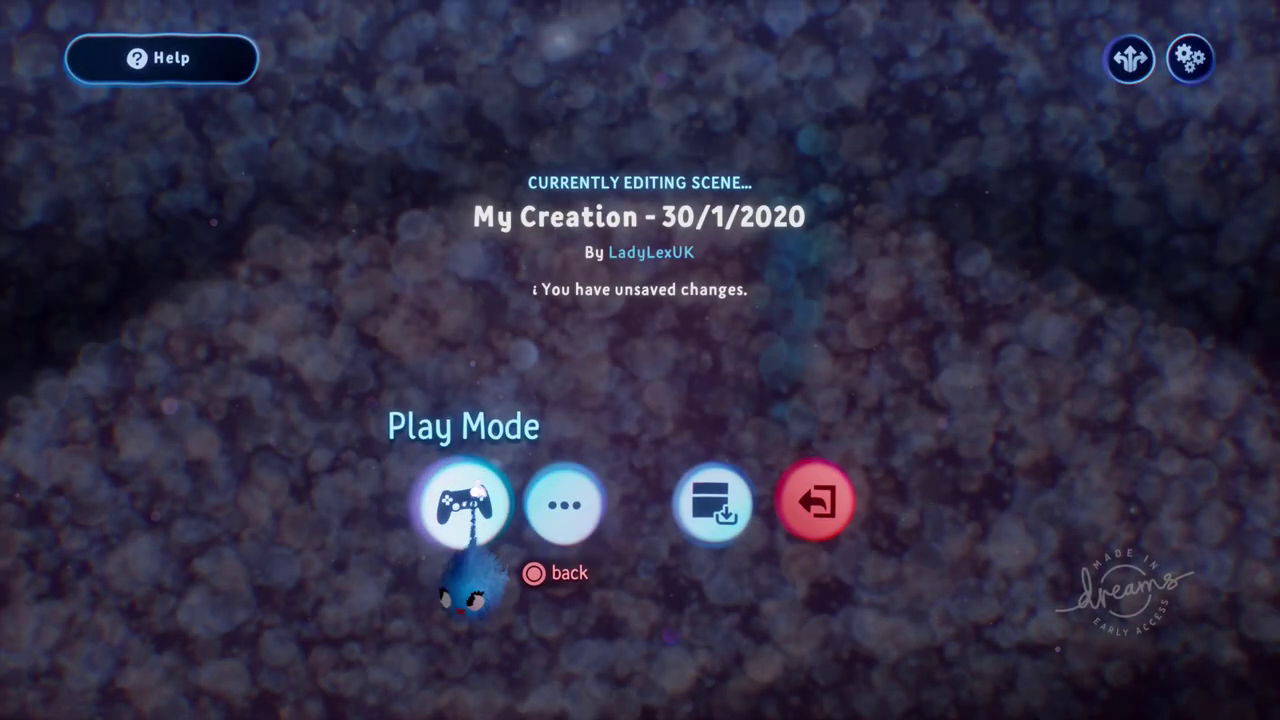
{"action": "left_click", "coordinate": [465, 503]}
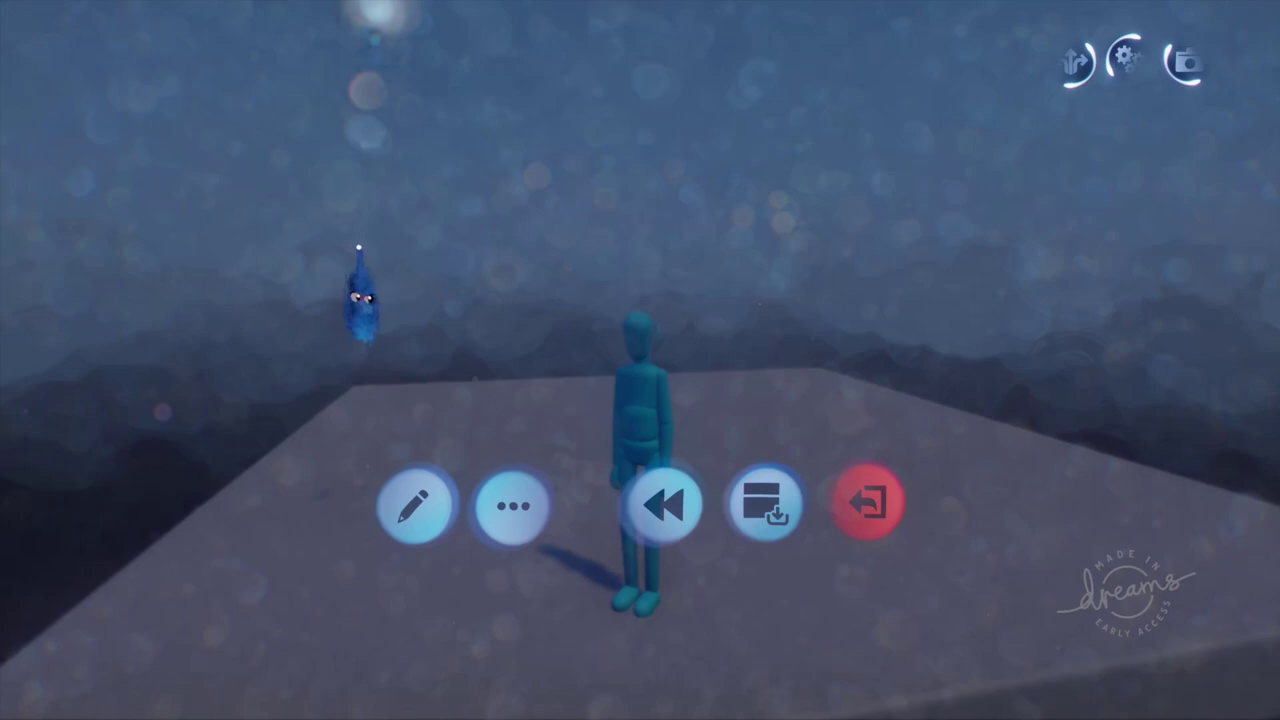
{"action": "left_click", "coordinate": [416, 503]}
{"action": "left_click_drag", "start_coordinate": [613, 375], "coordinate": [556, 384]}
{"action": "key", "text": "Escape"}
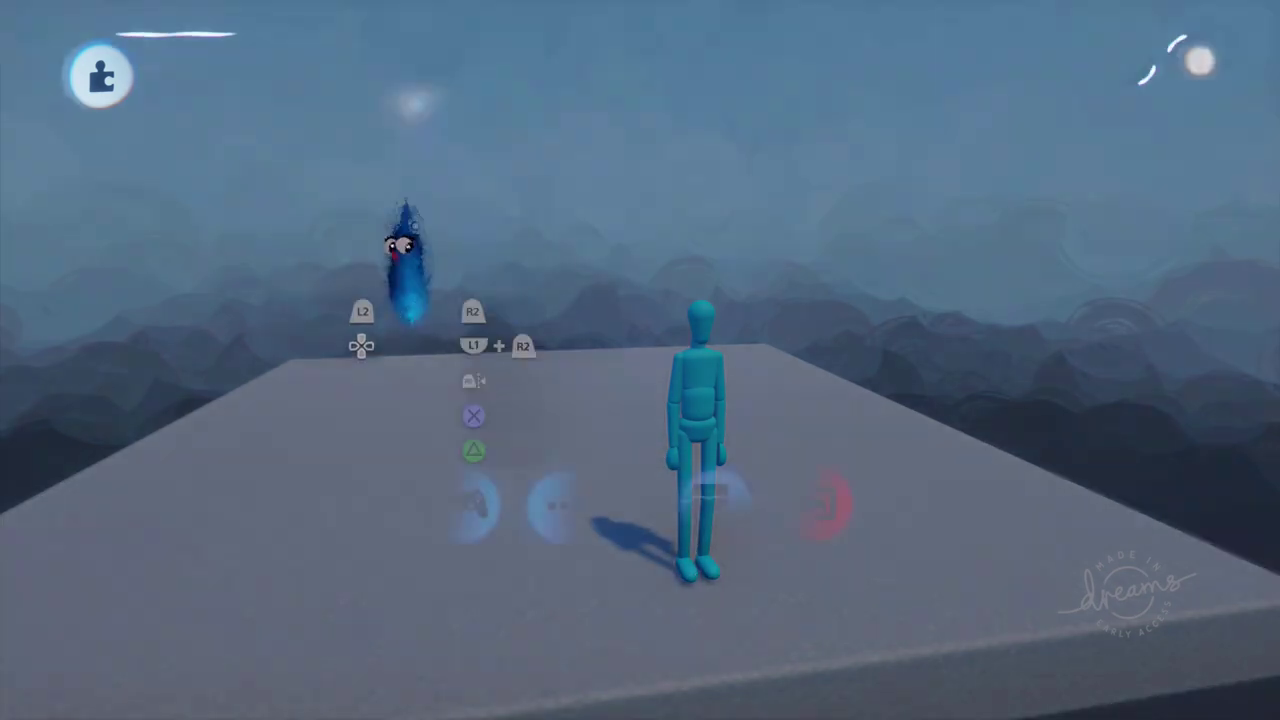
{"action": "key", "text": "Escape"}
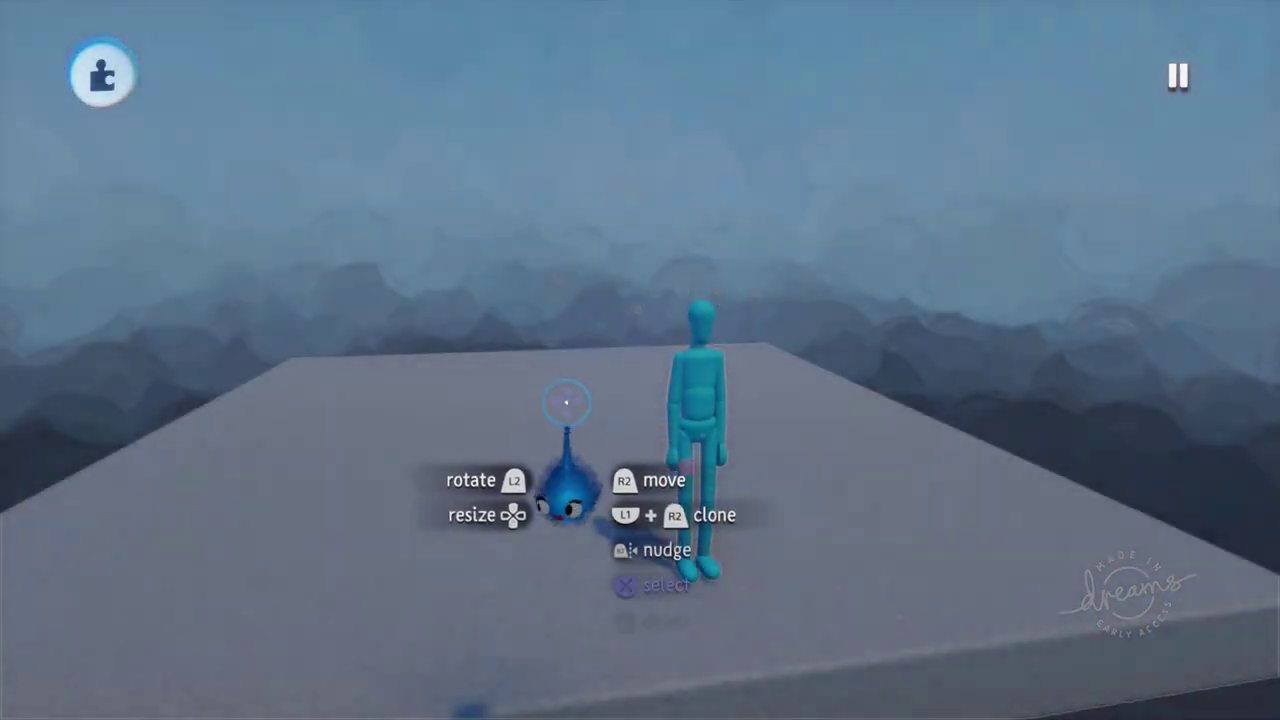
Step: Move the prize bubble across the slab, closer to the puppet
{"action": "middle_click_drag", "start_coordinate": [553, 437], "coordinate": [417, 263]}
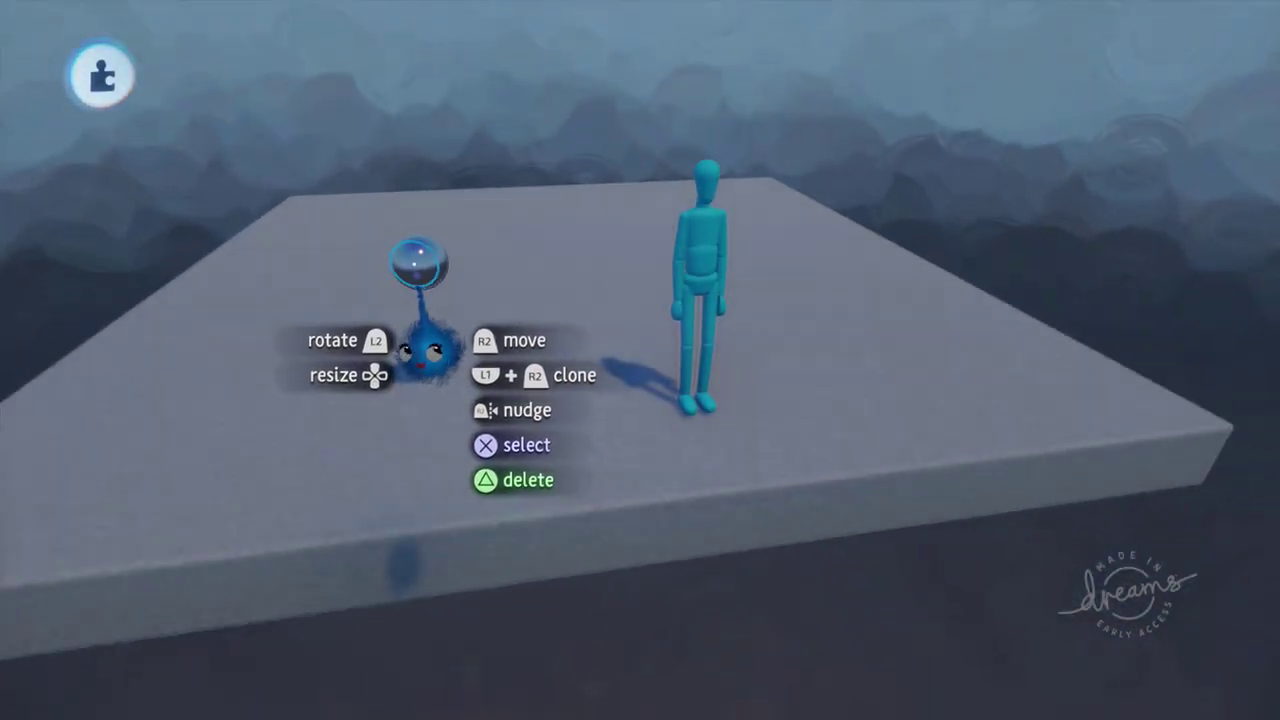
{"action": "left_click_drag", "start_coordinate": [508, 290], "coordinate": [510, 294]}
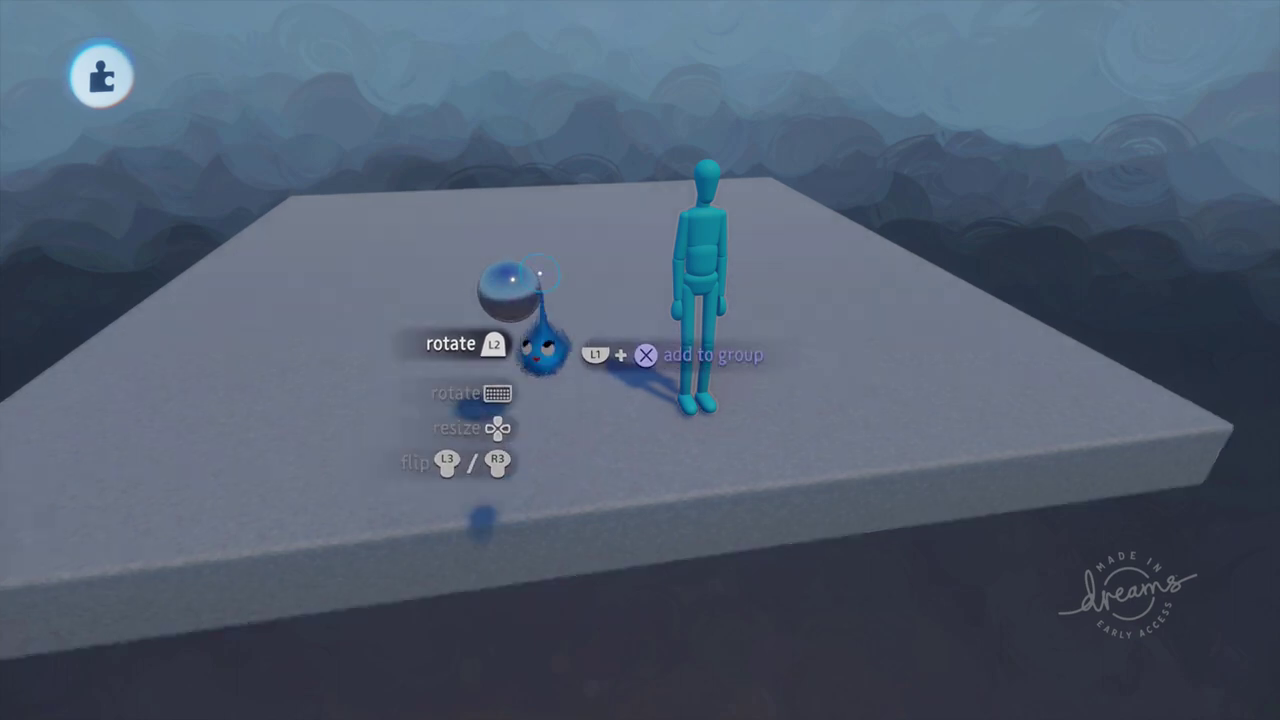
{"action": "middle_click_drag", "start_coordinate": [534, 277], "coordinate": [583, 400]}
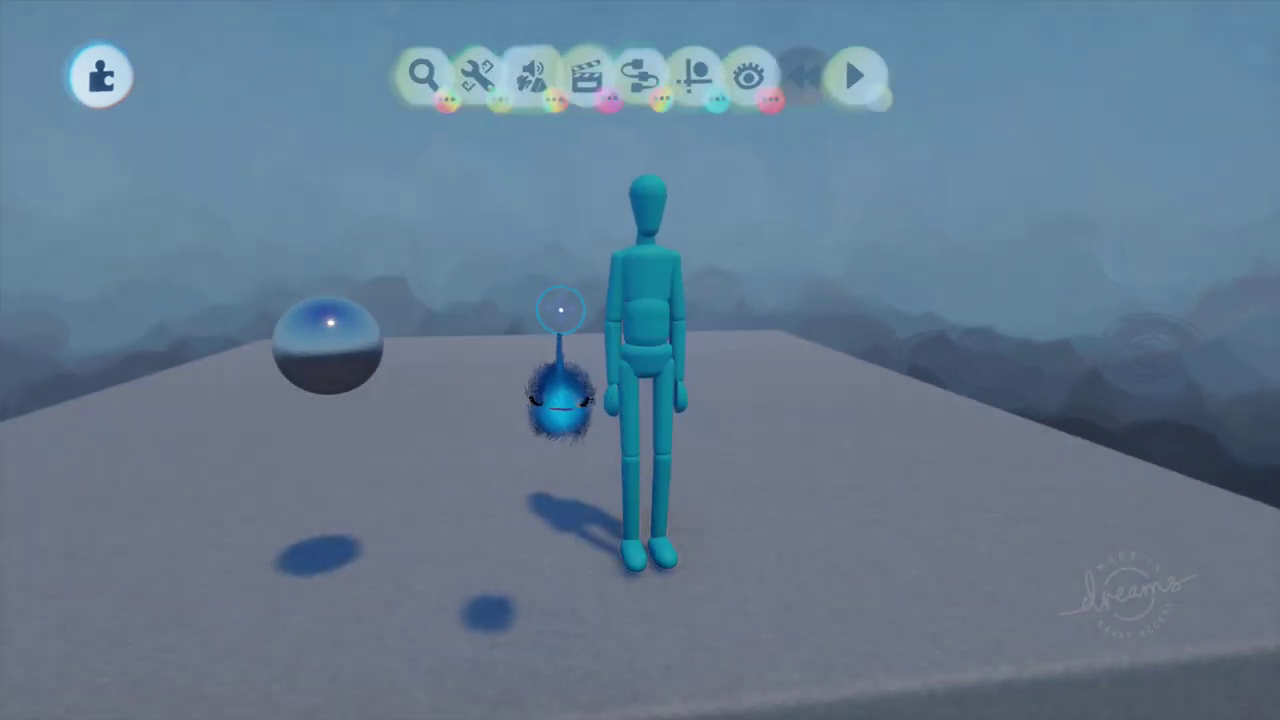
Step: Open the prize bubble's tweak menu, place it on the puppet's far side and turn off the Visible option
{"action": "left_click", "coordinate": [343, 310]}
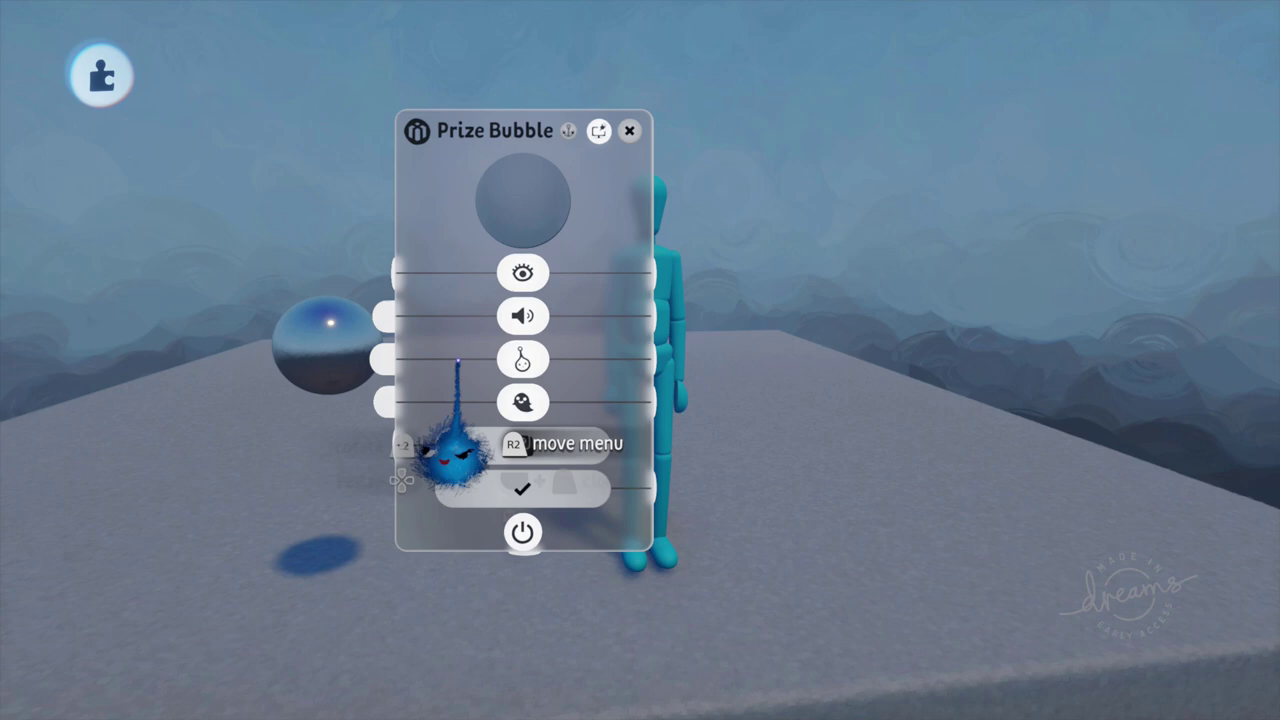
{"action": "left_click_drag", "start_coordinate": [470, 240], "coordinate": [615, 173]}
{"action": "left_click_drag", "start_coordinate": [612, 262], "coordinate": [829, 286]}
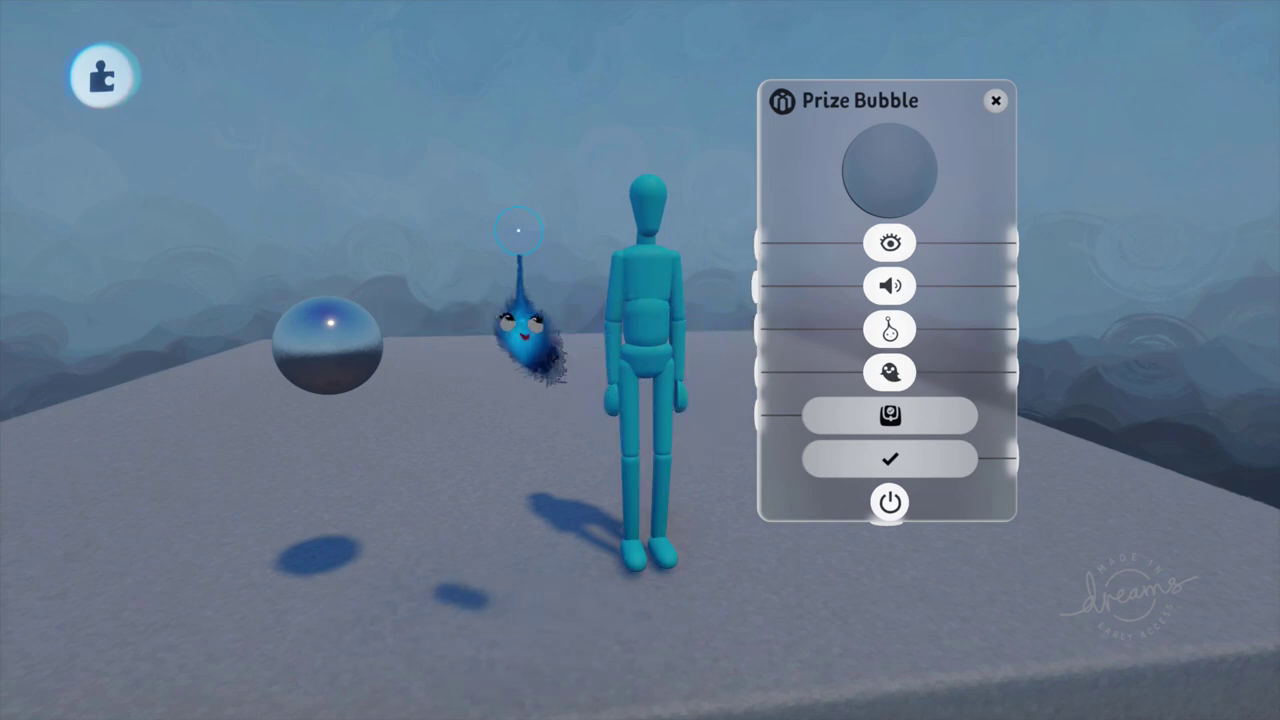
{"action": "left_click", "coordinate": [795, 75]}
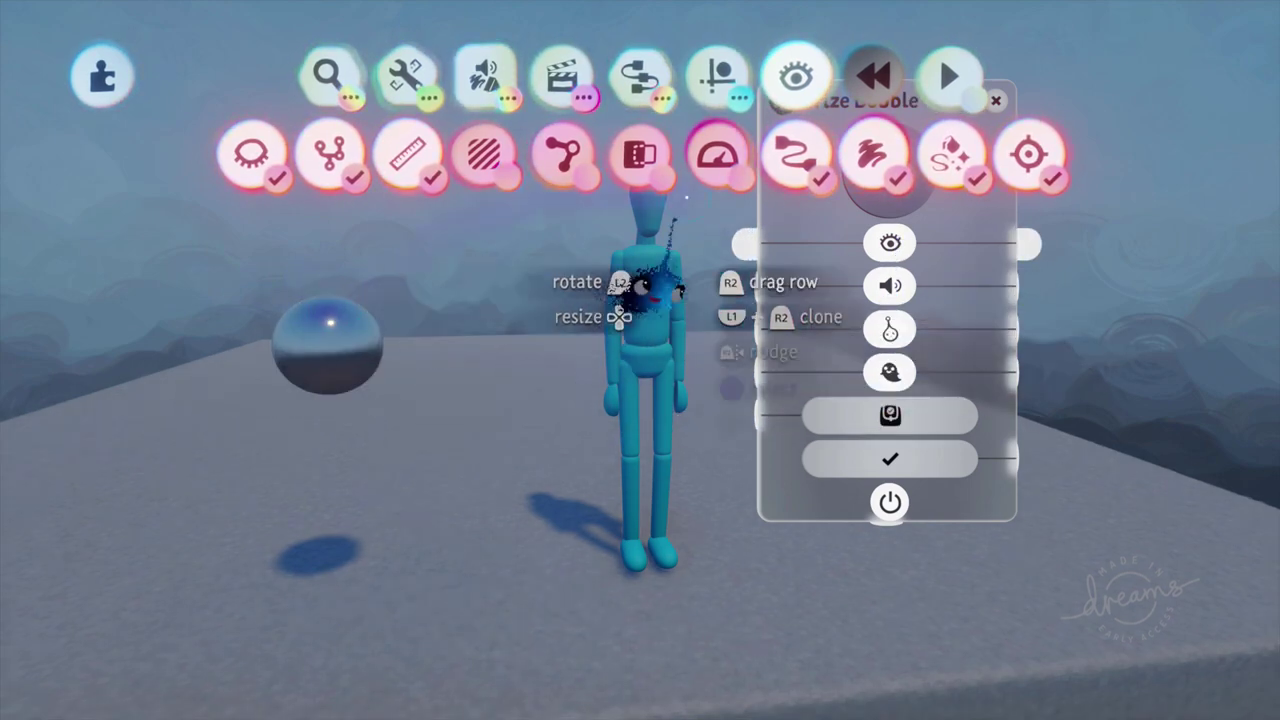
{"action": "left_click", "coordinate": [895, 241]}
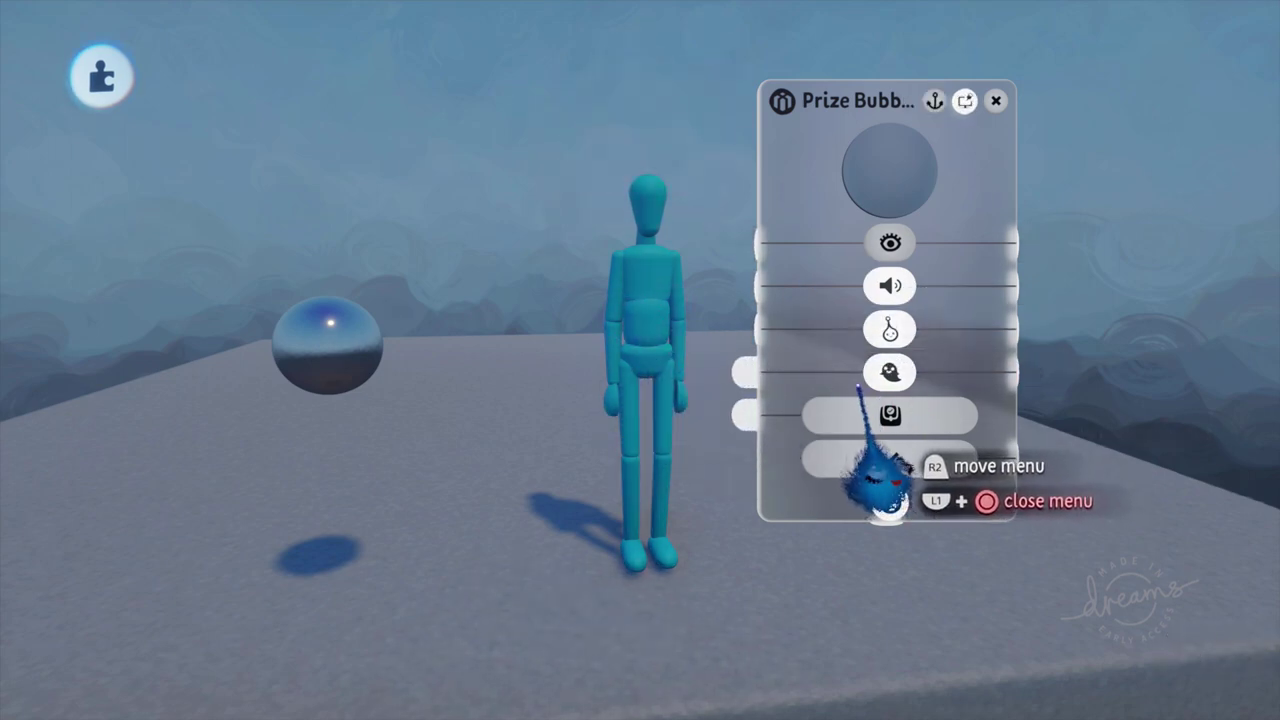
Step: Sculpt a single cube above the slab beside the prize bubble and exit sculpt mode
{"action": "mouse_move", "coordinate": [466, 124]}
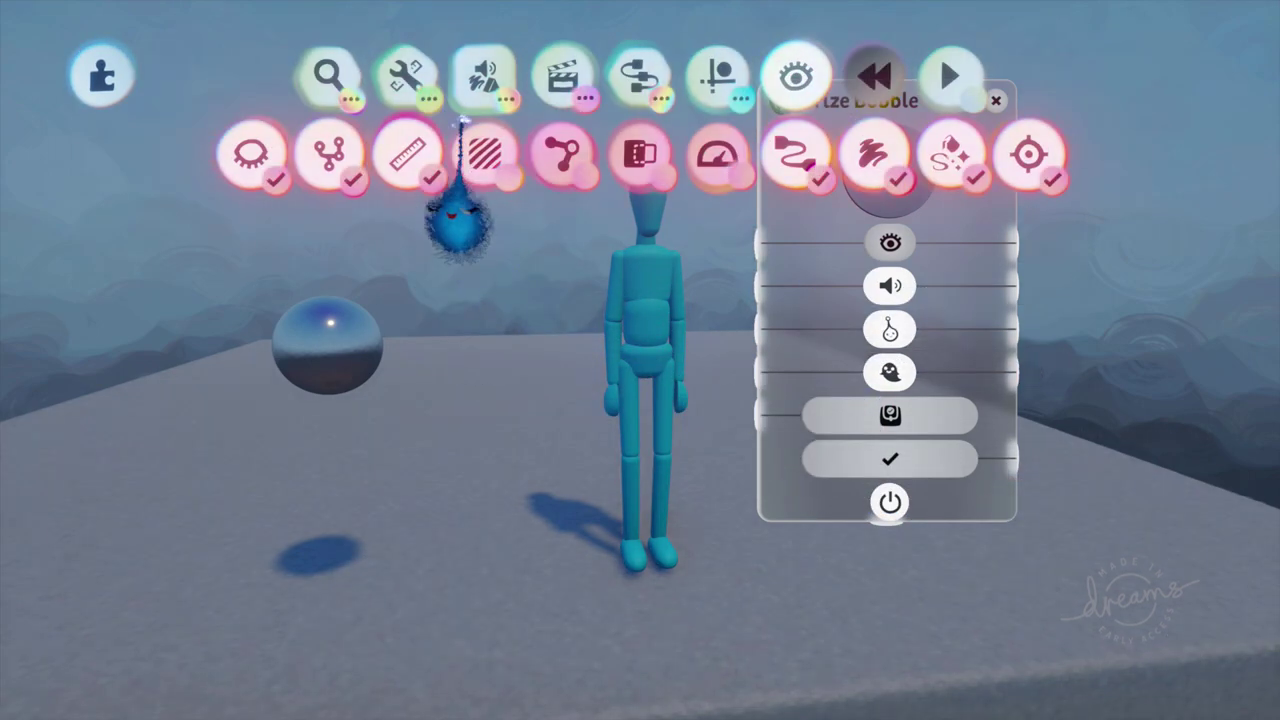
{"action": "left_click", "coordinate": [483, 80]}
{"action": "left_click", "coordinate": [322, 152]}
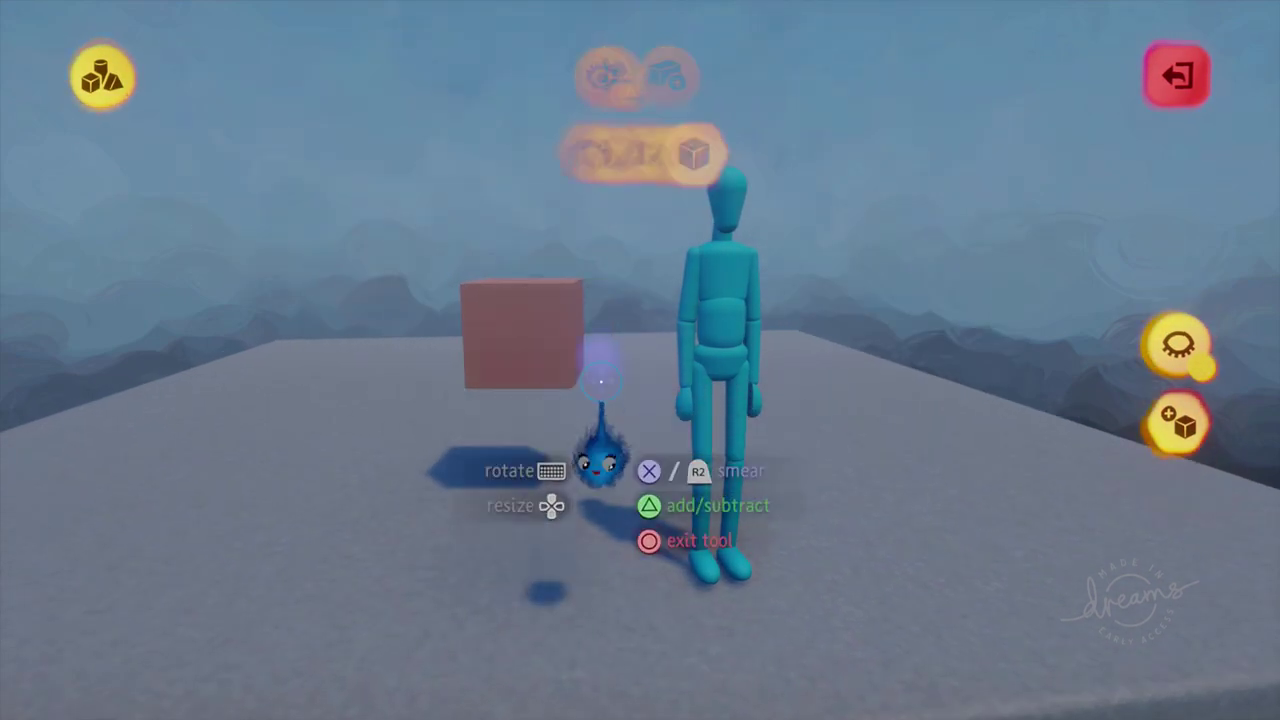
{"action": "key", "text": "Escape"}
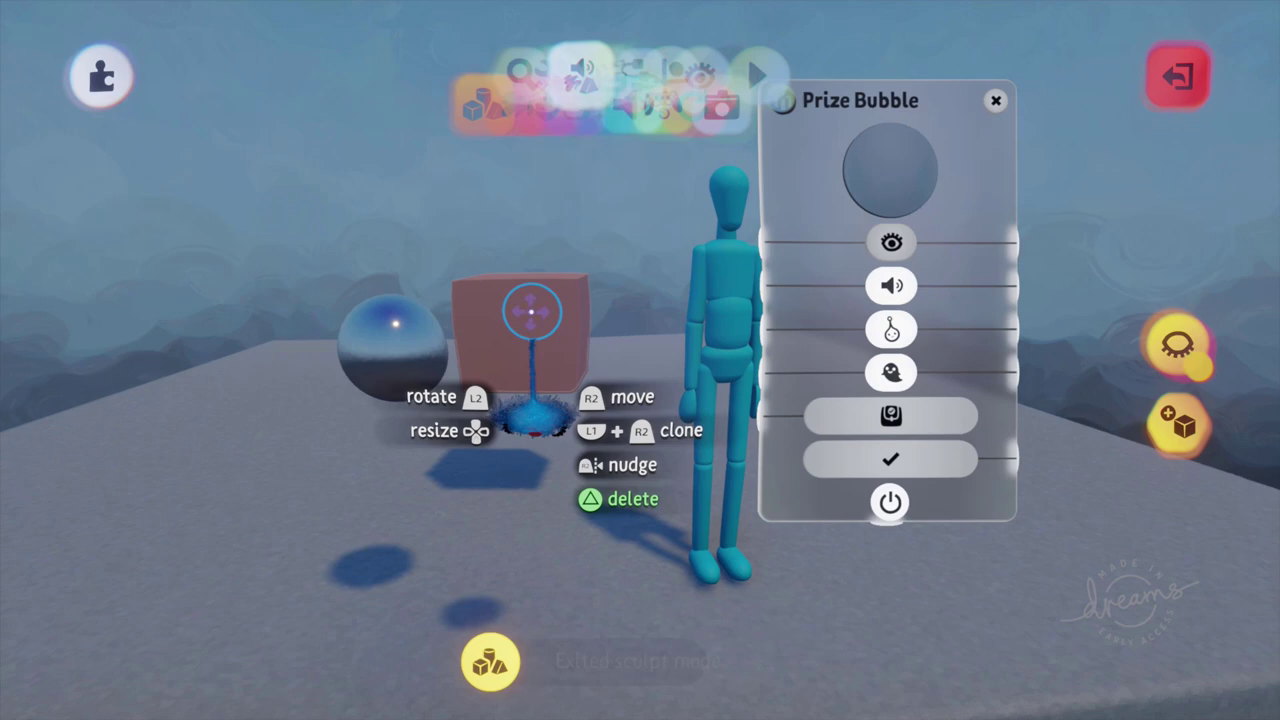
Step: Toggle the cube's Visible option off and on several times in its Physical Properties, leave it on and close its tweak menu
{"action": "left_click", "coordinate": [536, 334]}
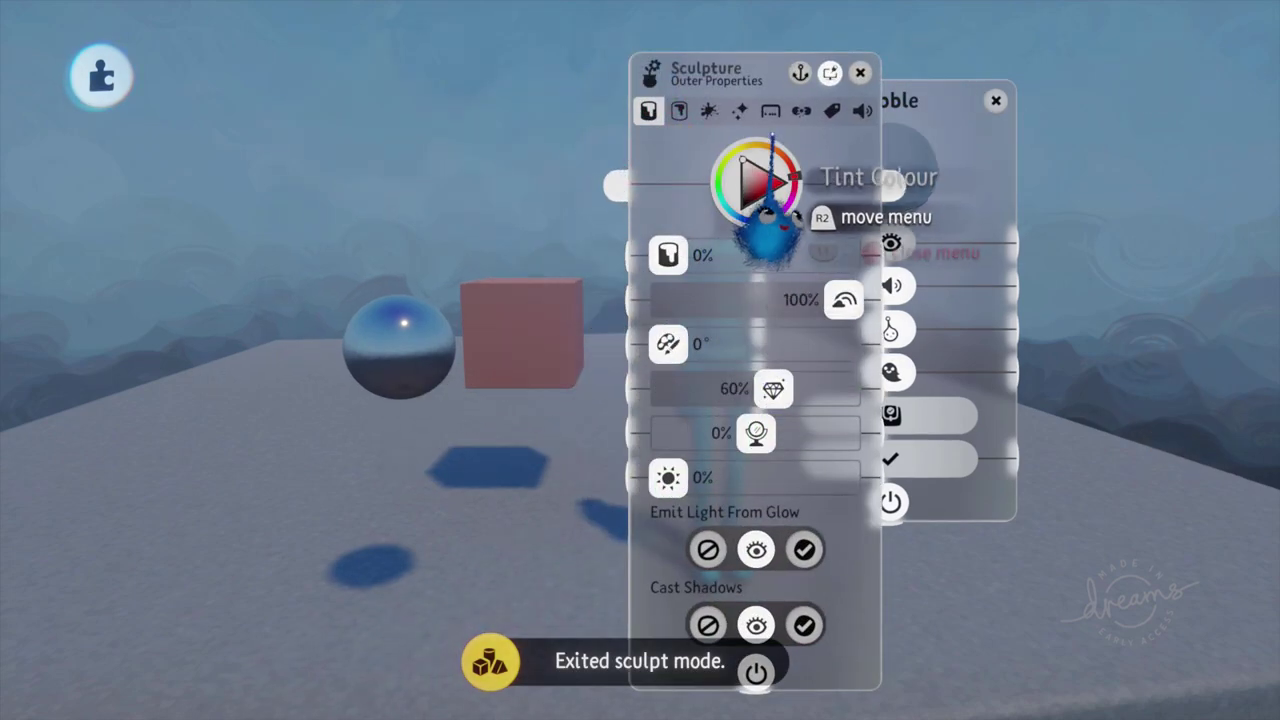
{"action": "left_click", "coordinate": [771, 112]}
{"action": "left_click", "coordinate": [756, 197]}
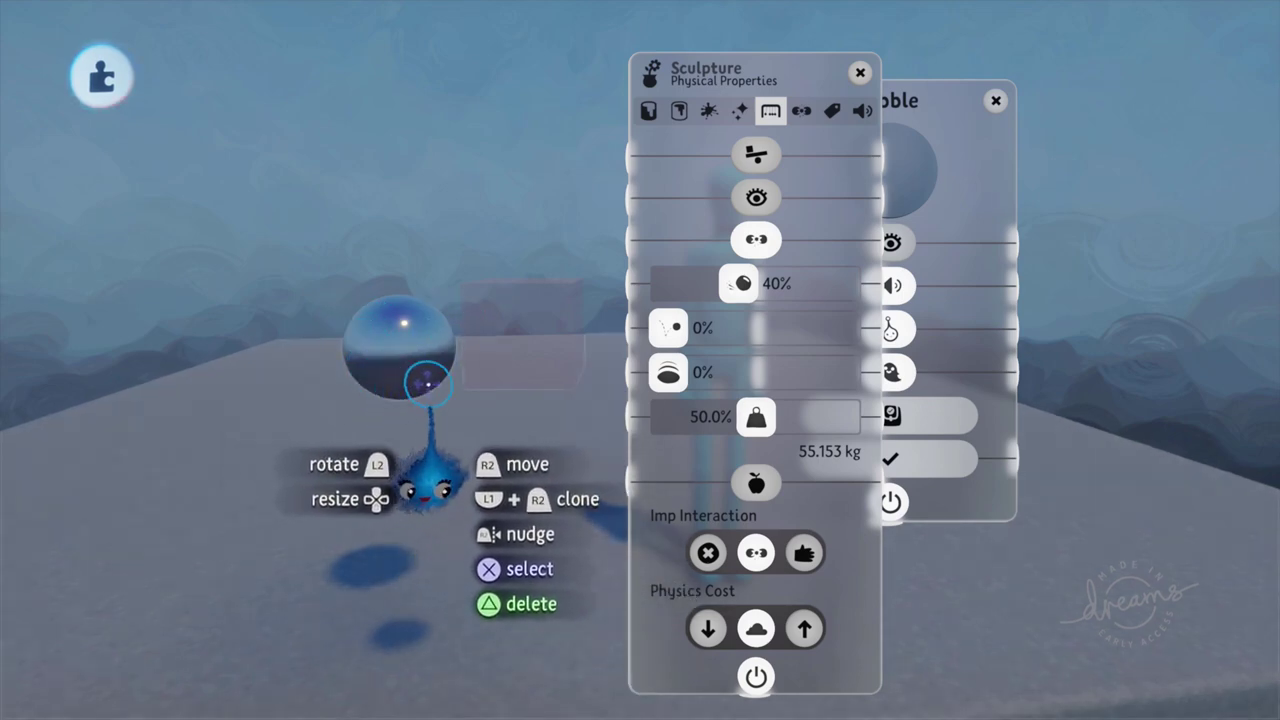
{"action": "left_click", "coordinate": [756, 197]}
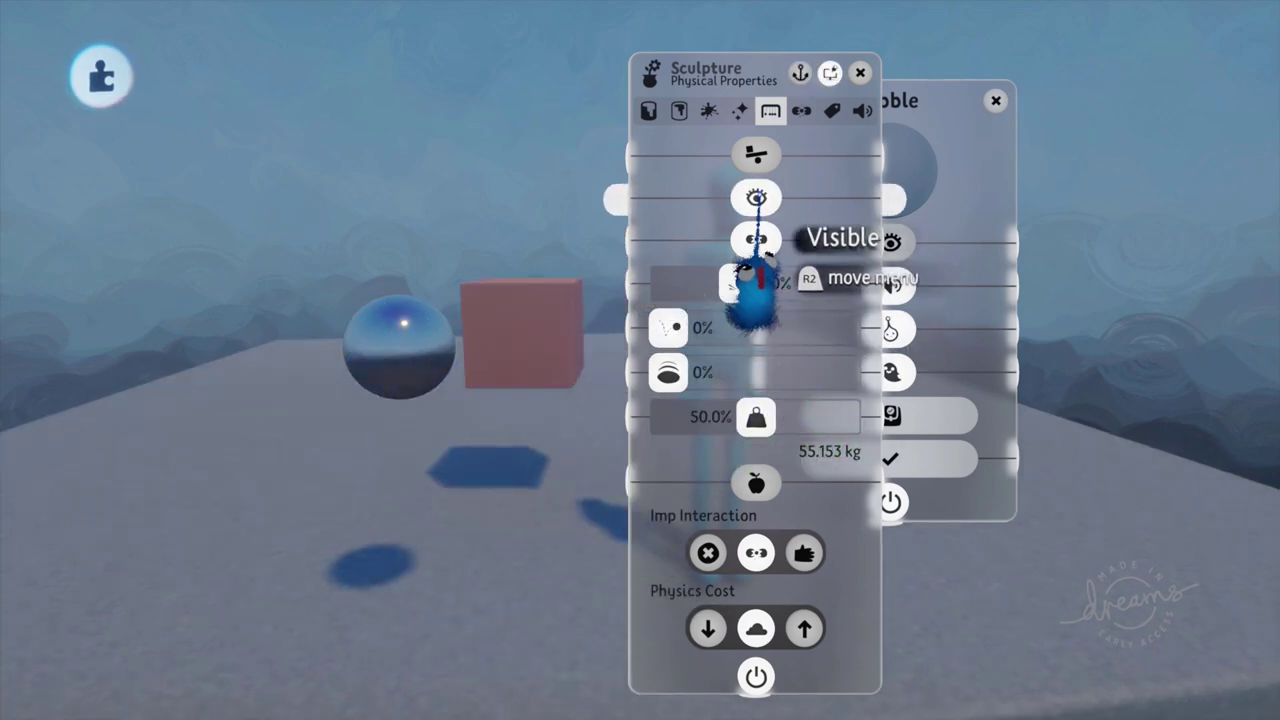
{"action": "left_click", "coordinate": [756, 197]}
{"action": "left_click", "coordinate": [756, 197]}
{"action": "left_click", "coordinate": [756, 197]}
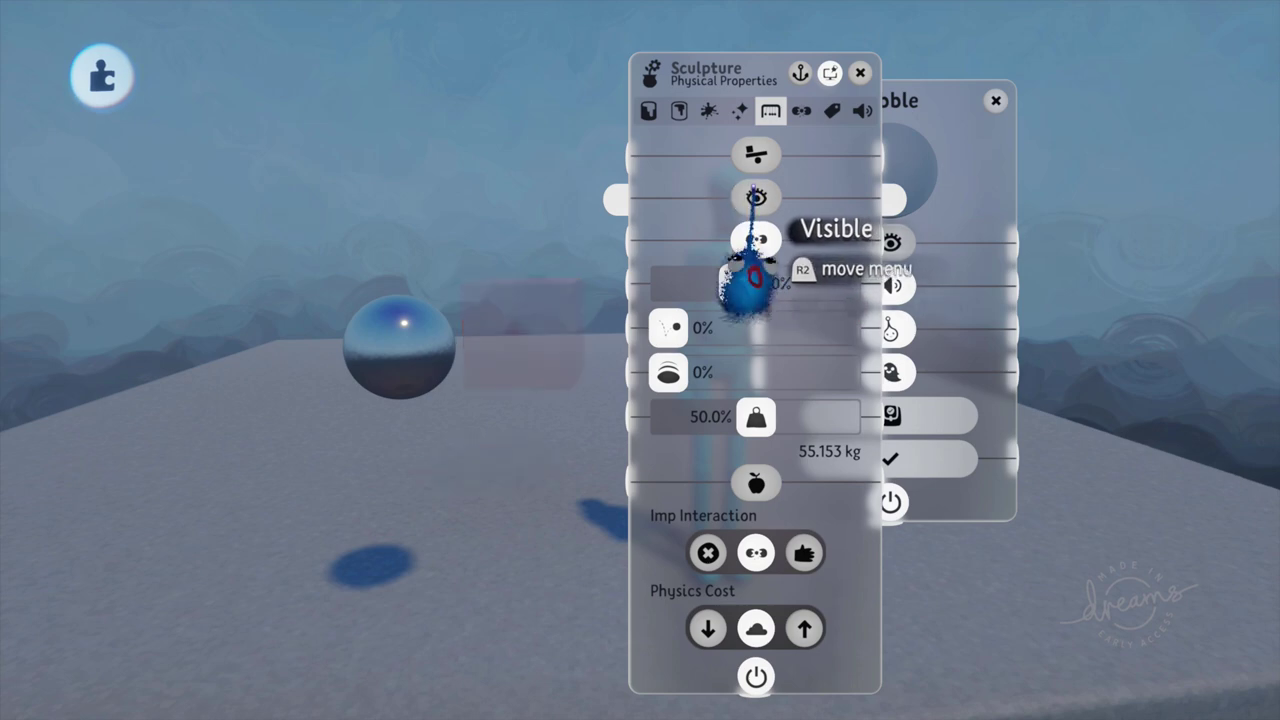
{"action": "left_click", "coordinate": [756, 197]}
{"action": "left_click", "coordinate": [756, 197]}
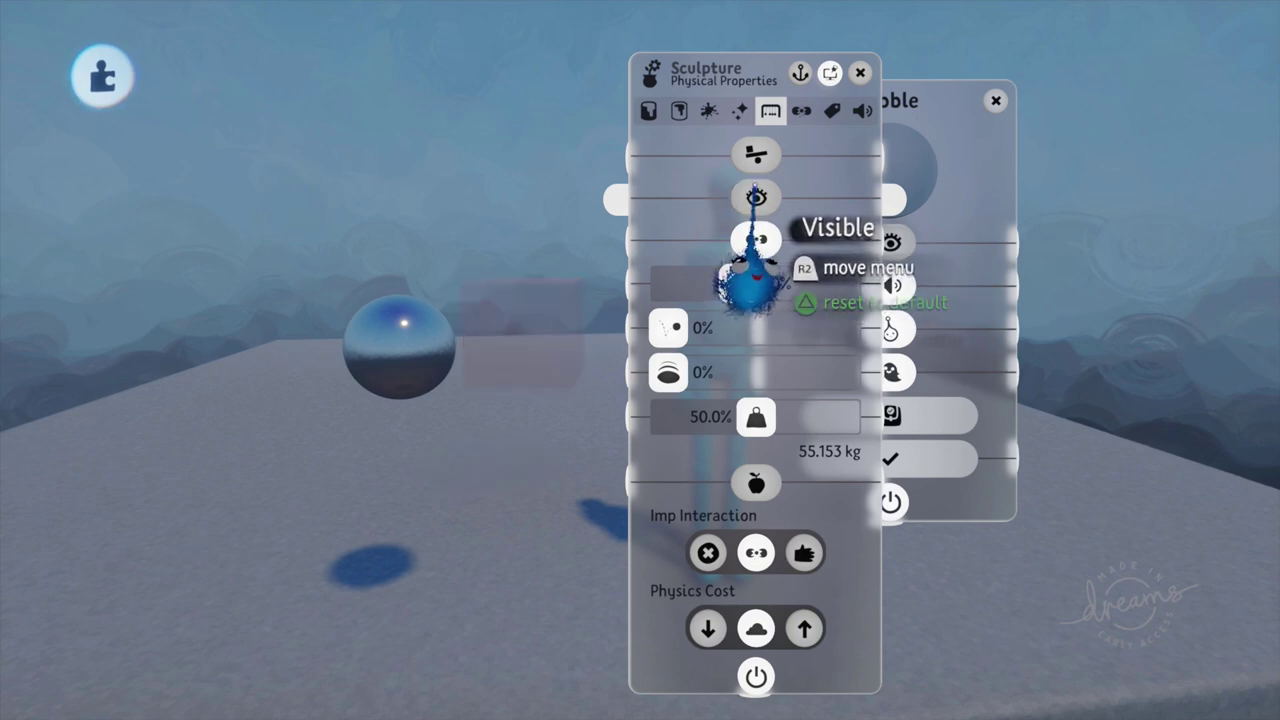
{"action": "left_click", "coordinate": [756, 197]}
{"action": "left_click", "coordinate": [860, 72]}
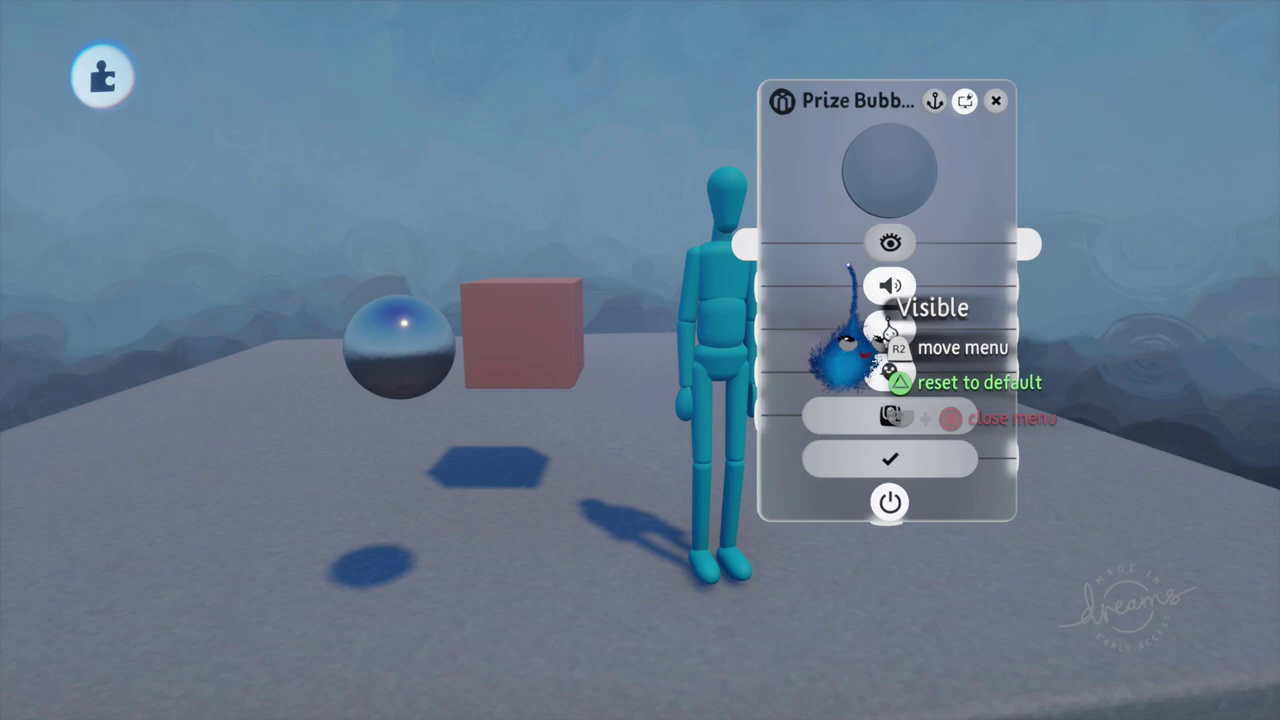
Step: Test the scene with the prize bubble hidden in Play Mode and return to editing
{"action": "key", "text": "Escape"}
{"action": "left_click", "coordinate": [470, 540]}
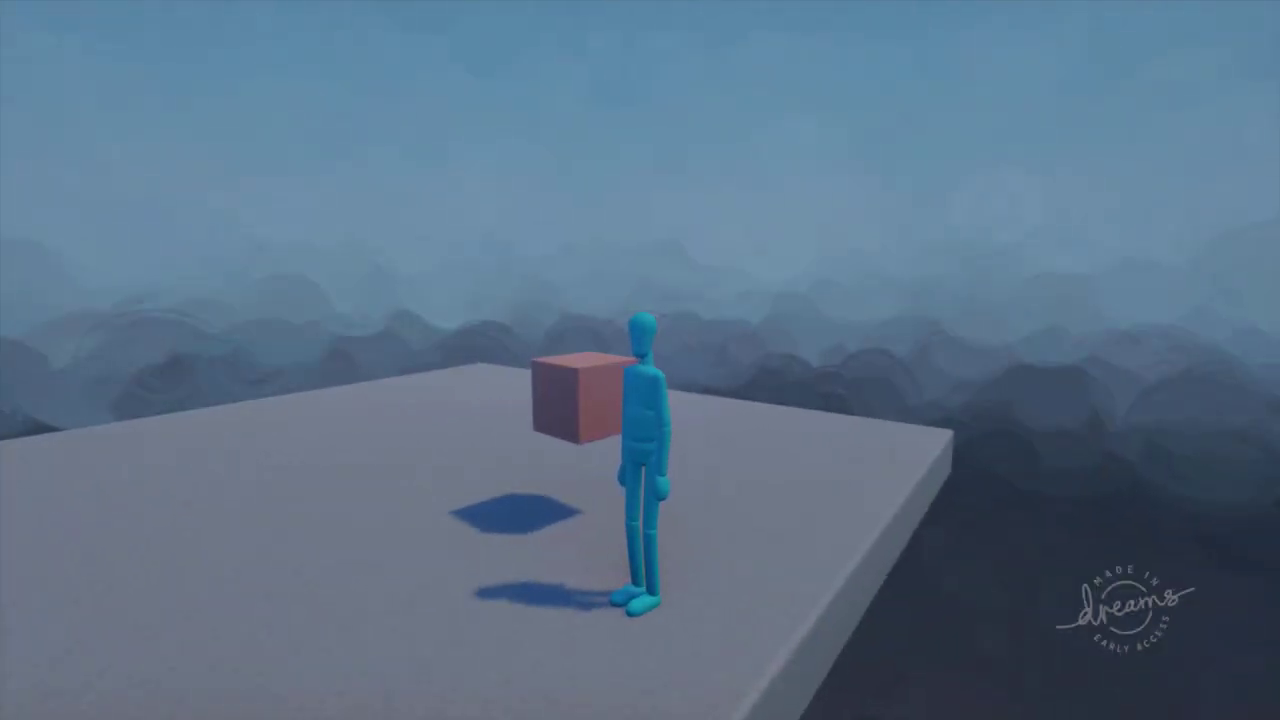
{"action": "key", "text": "Escape"}
{"action": "left_click", "coordinate": [424, 511]}
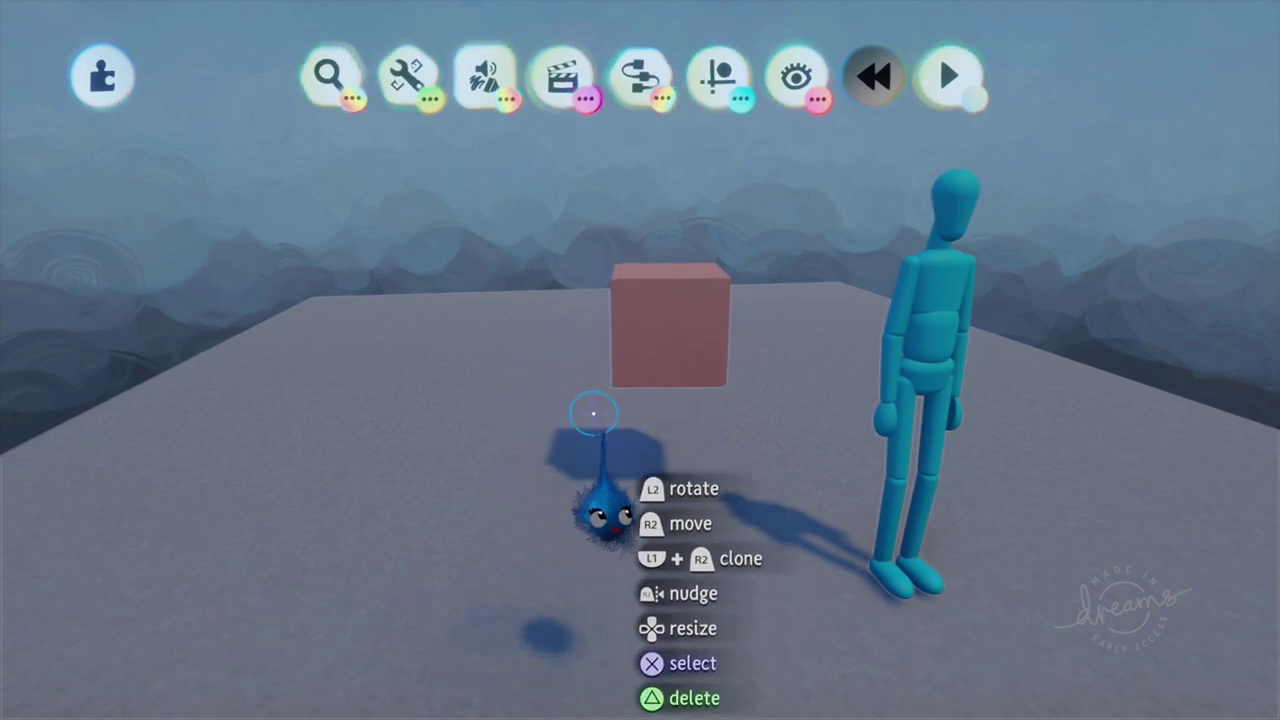
Step: Turn off Preview Invisibility for the scene and turn the prize bubble's Visible option back on
{"action": "left_click", "coordinate": [527, 421]}
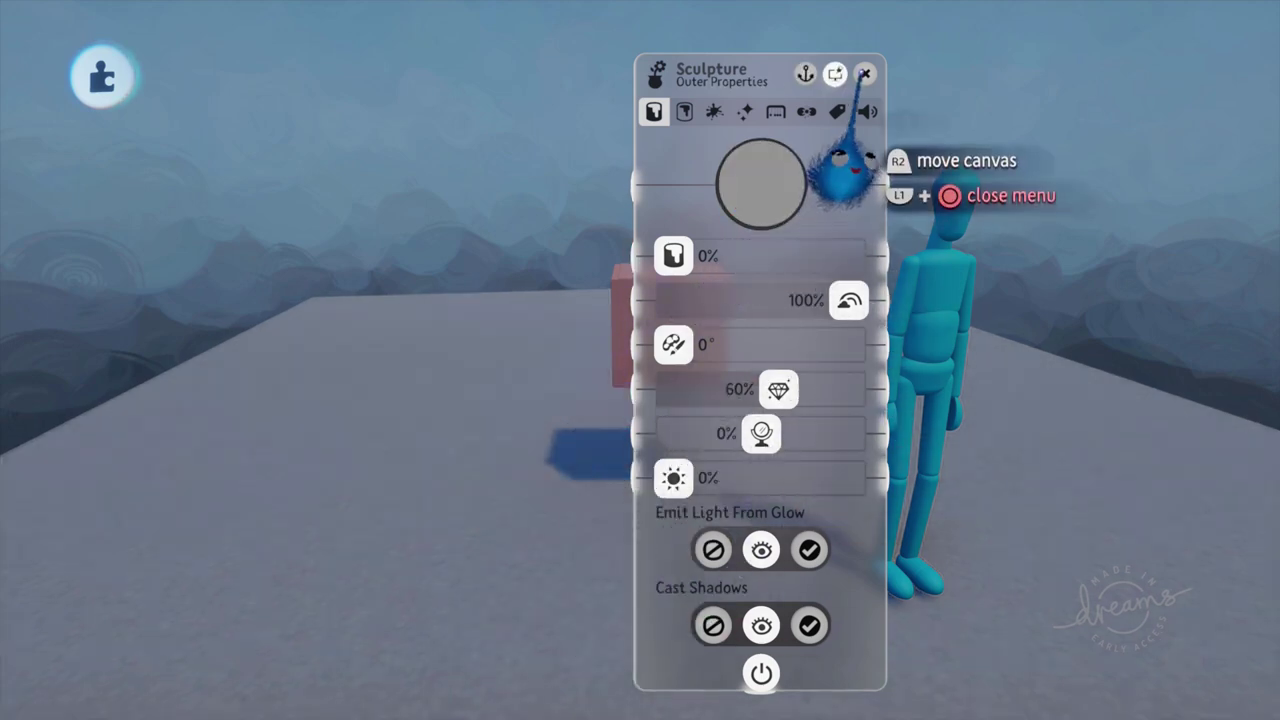
{"action": "left_click", "coordinate": [865, 73]}
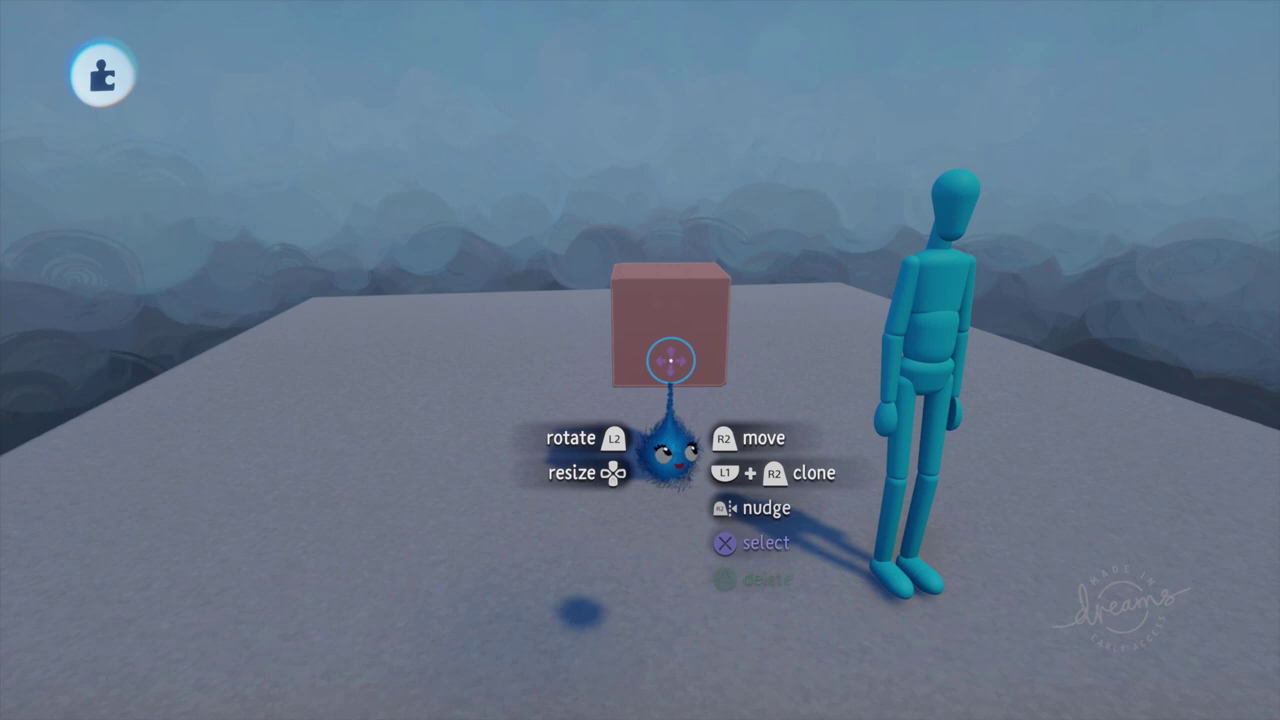
{"action": "left_click", "coordinate": [796, 77]}
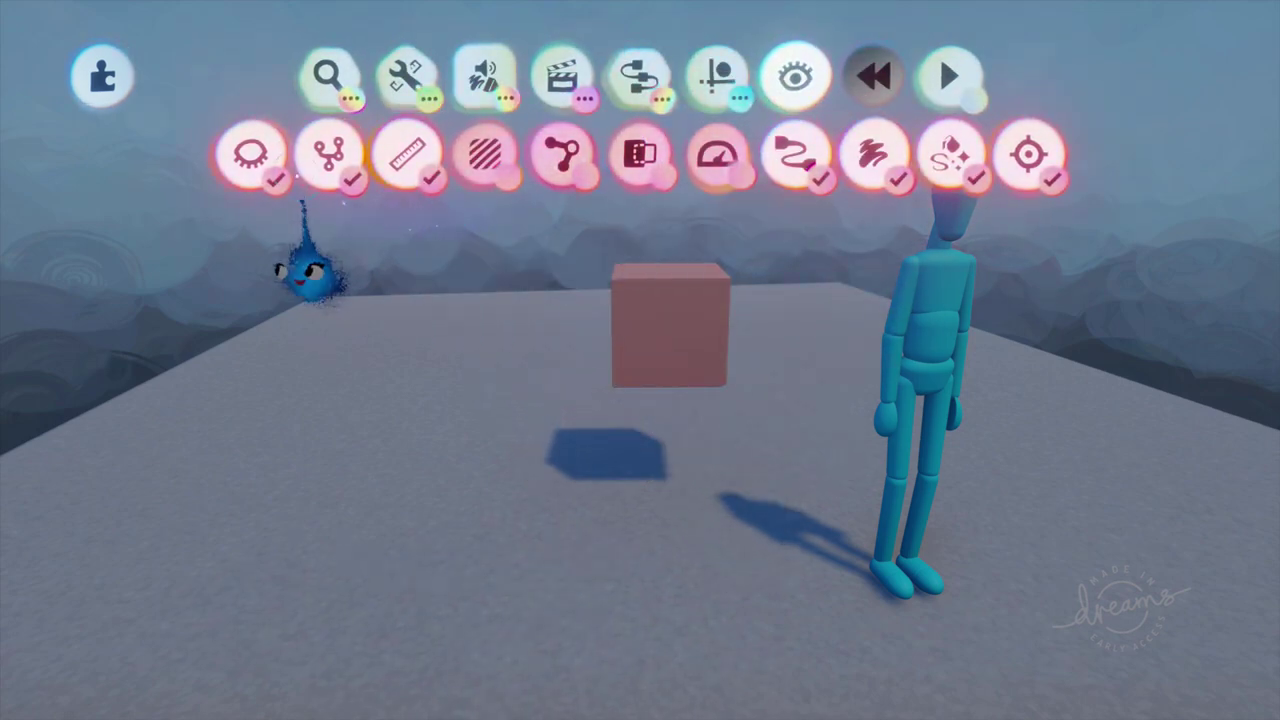
{"action": "left_click", "coordinate": [245, 152]}
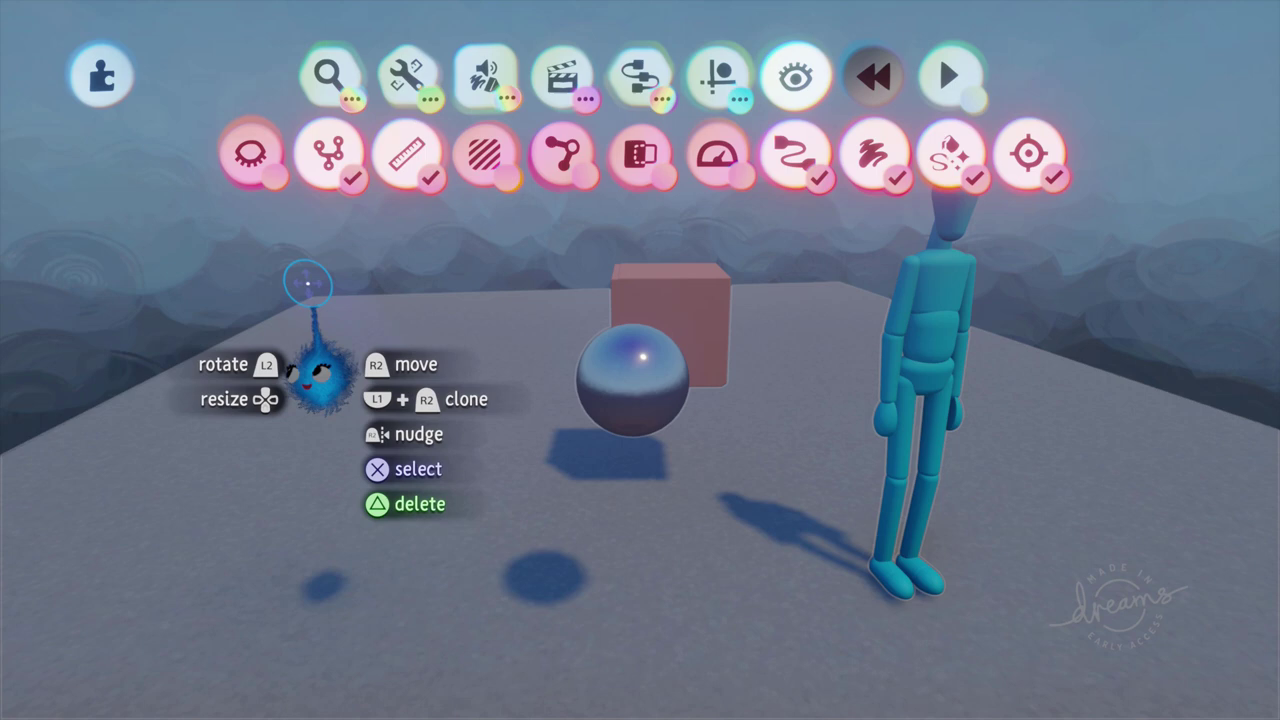
{"action": "left_click", "coordinate": [249, 152]}
{"action": "left_click", "coordinate": [245, 162]}
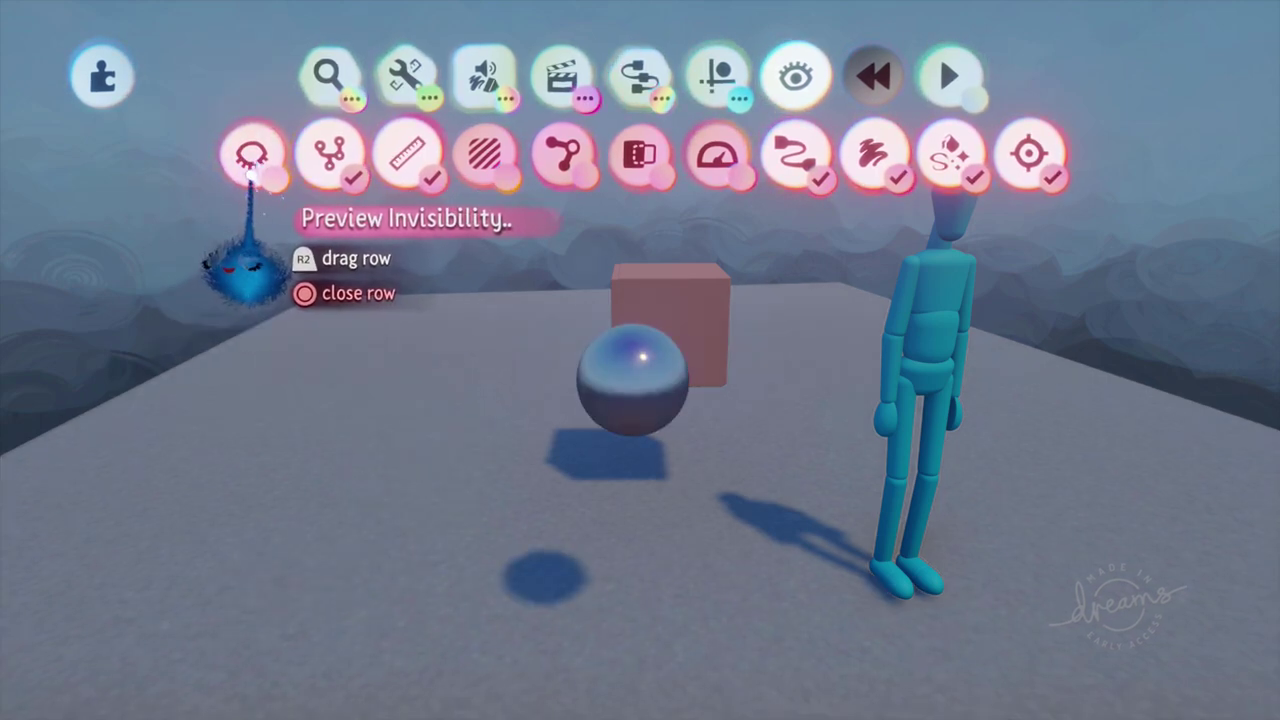
{"action": "left_click", "coordinate": [252, 173]}
{"action": "key", "text": "Escape"}
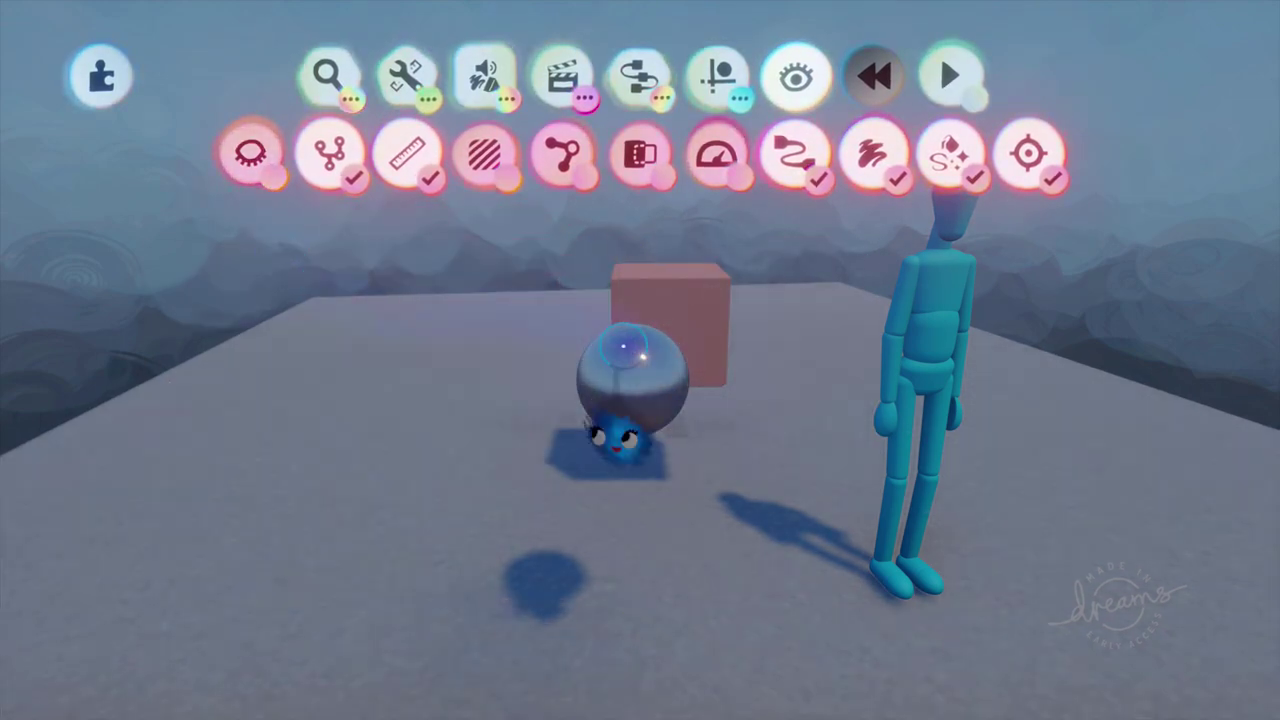
{"action": "left_click", "coordinate": [622, 445]}
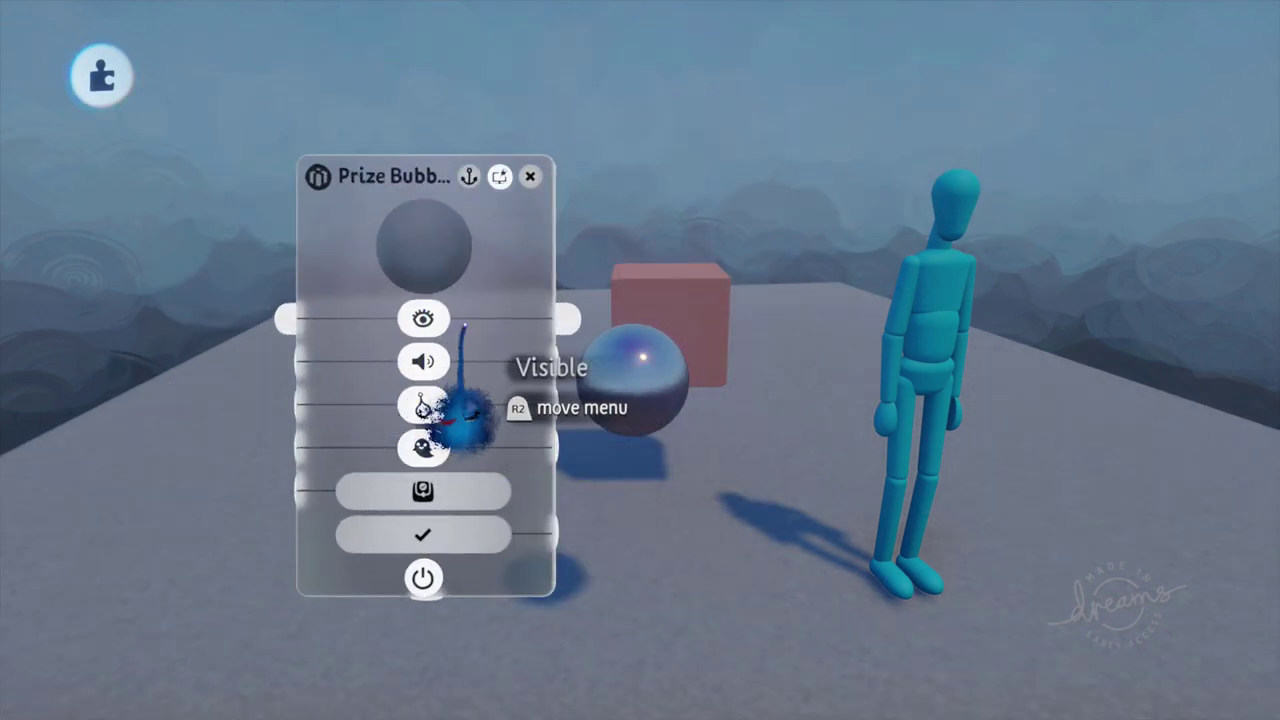
{"action": "key", "text": "Escape"}
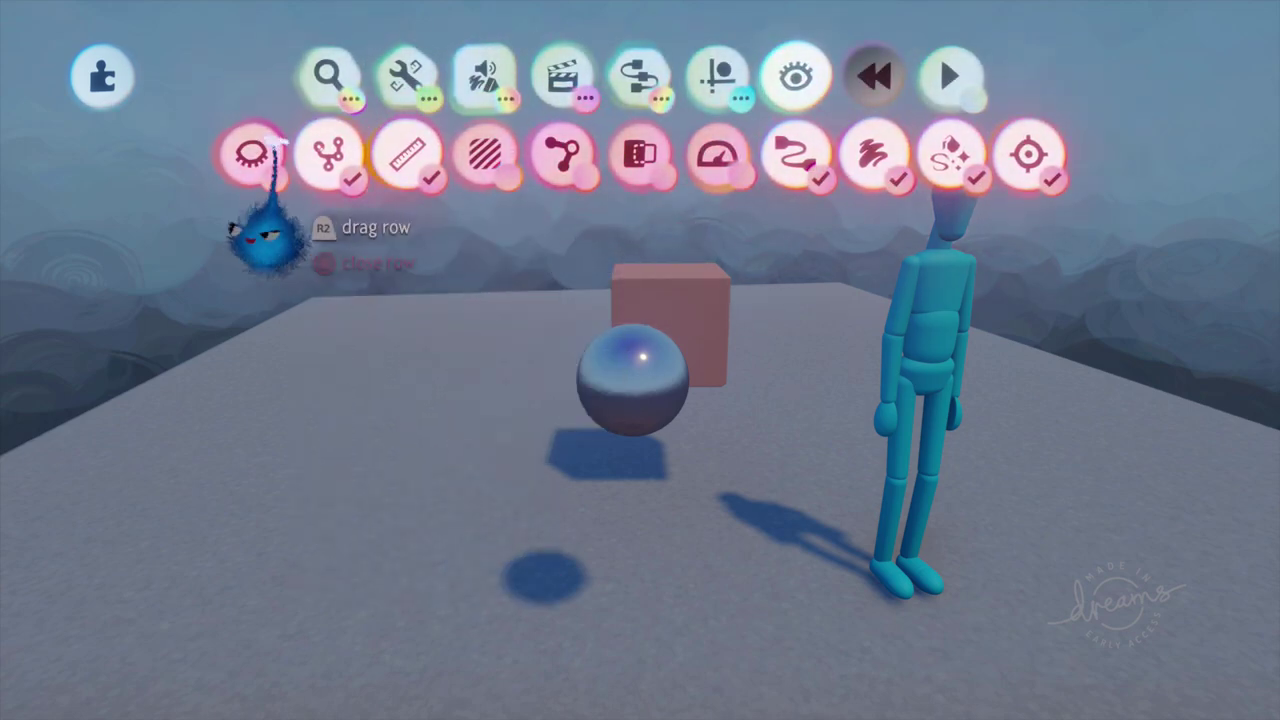
Step: Shift the prize bubble slightly in front of the cube and turn off its sound in the tweak menu
{"action": "left_click_drag", "start_coordinate": [622, 385], "coordinate": [664, 387]}
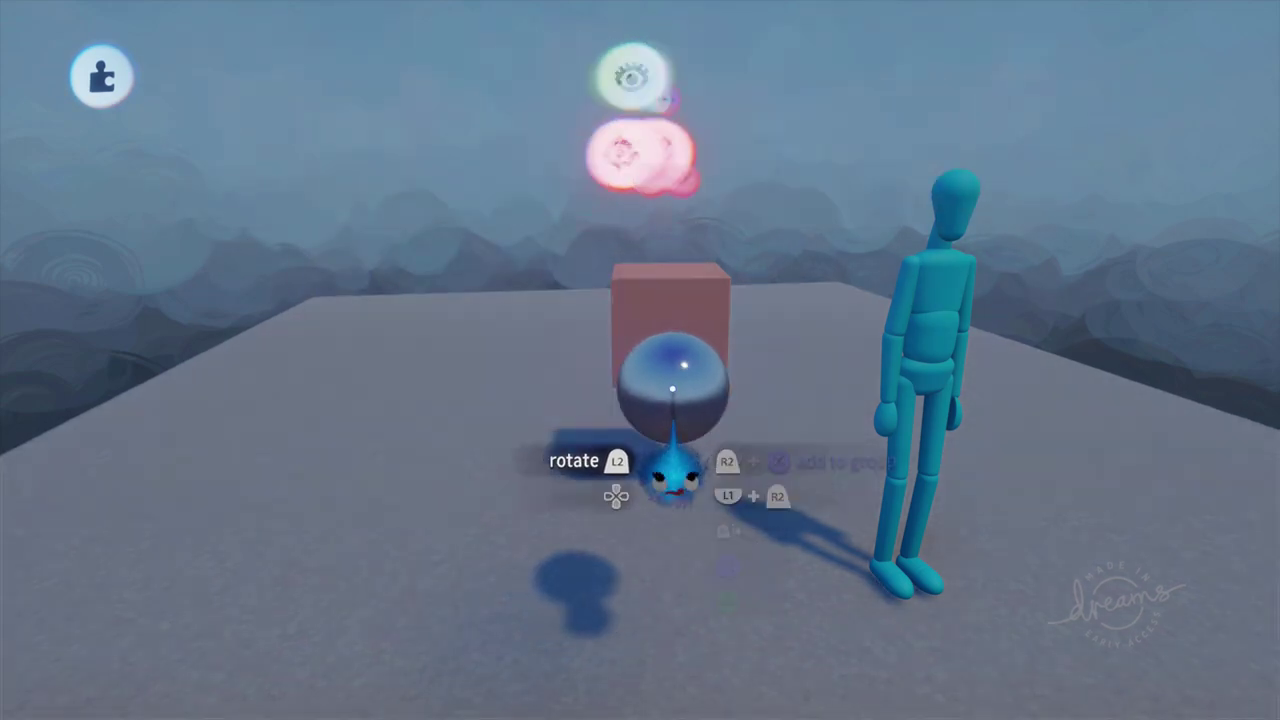
{"action": "middle_click_drag", "start_coordinate": [637, 429], "coordinate": [430, 369]}
{"action": "left_click", "coordinate": [412, 391]}
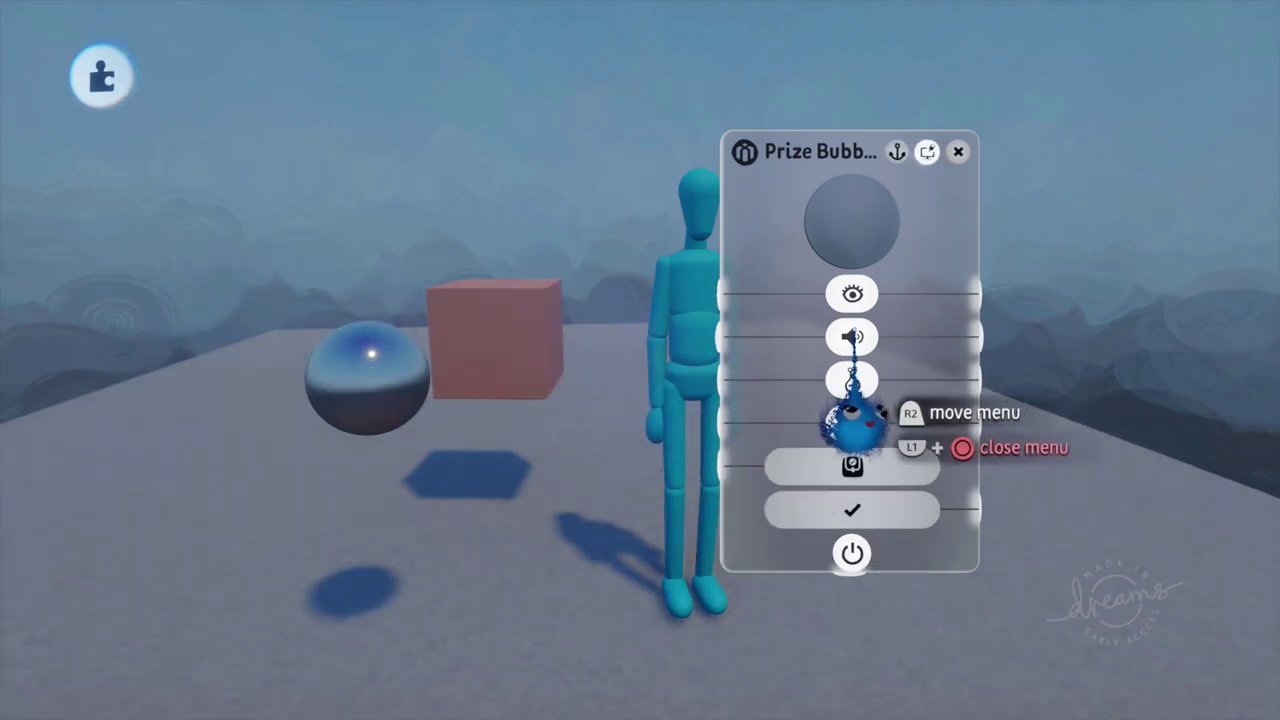
Step: Test the scene with the prize bubble's sound off in Play Mode and return to editing
{"action": "key", "text": "Escape"}
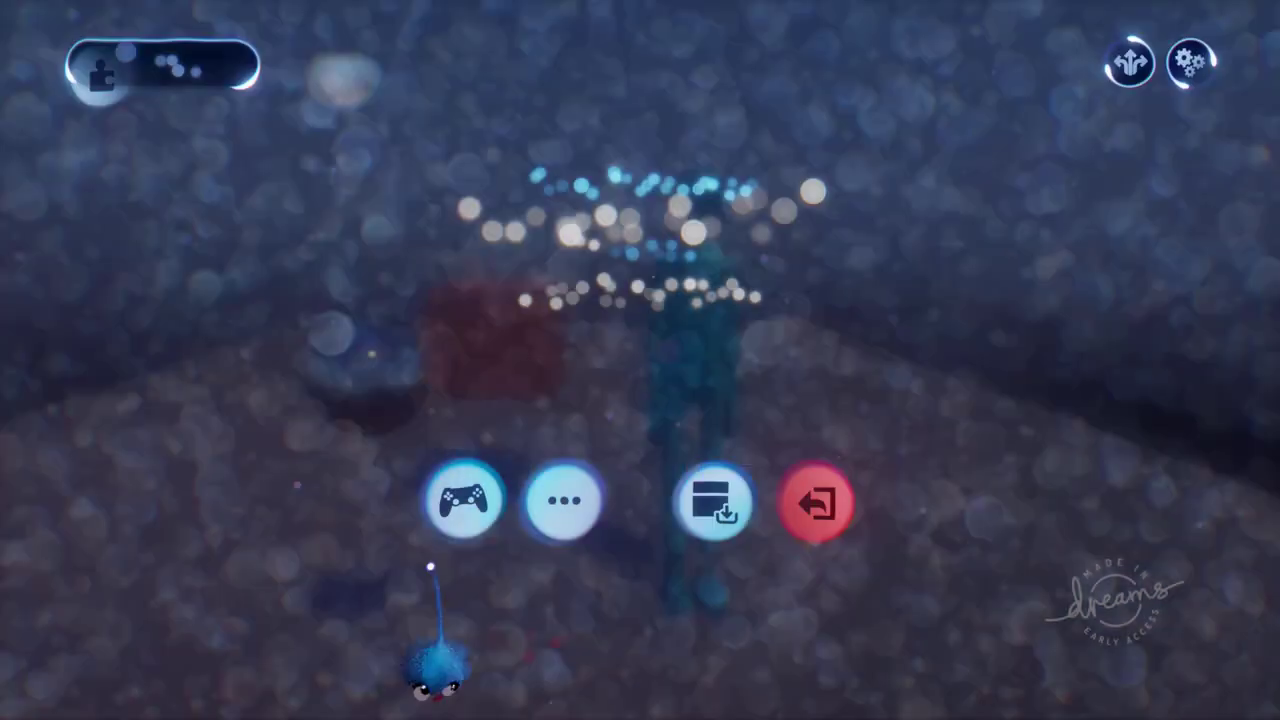
{"action": "left_click", "coordinate": [462, 505]}
{"action": "left_click", "coordinate": [625, 465]}
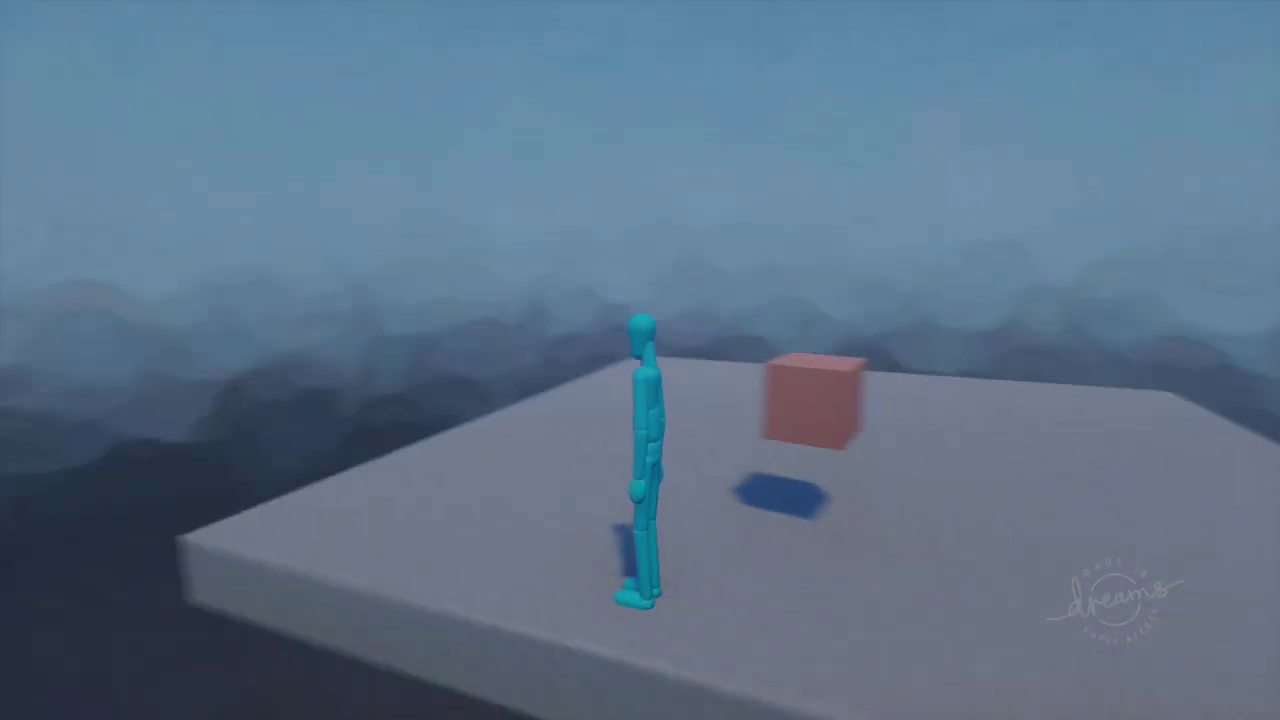
{"action": "key", "text": "Escape"}
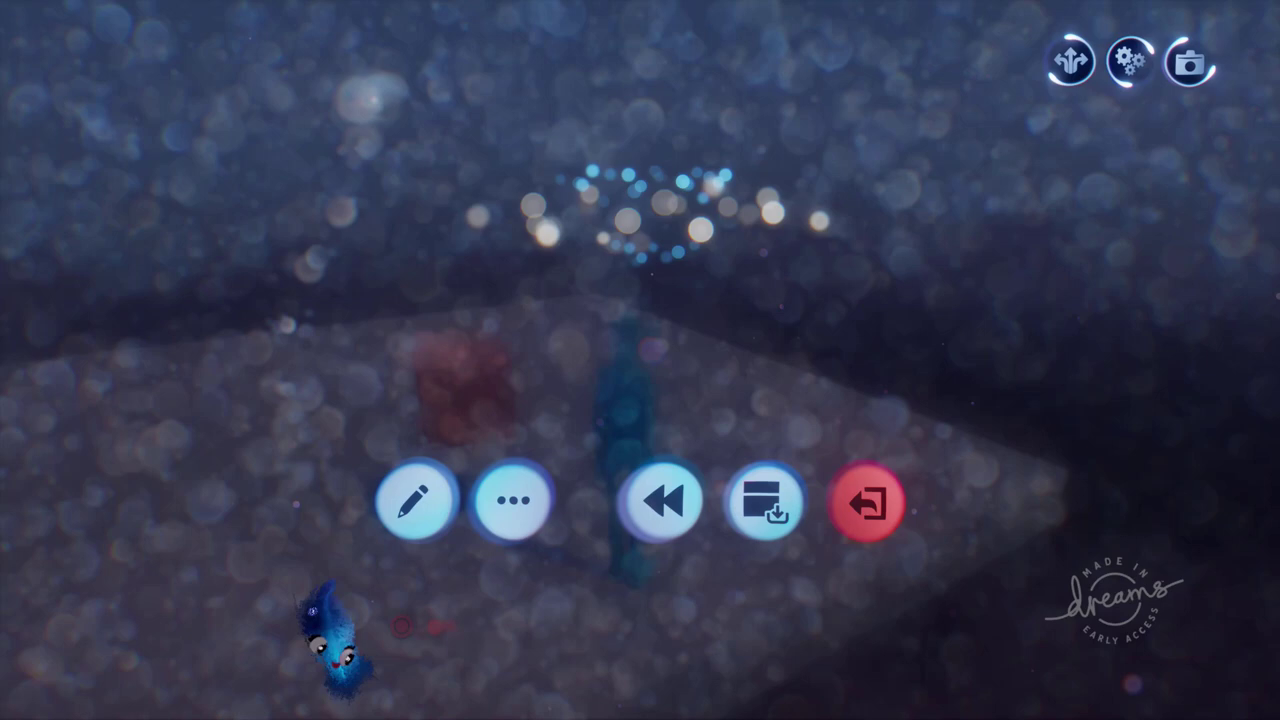
{"action": "left_click", "coordinate": [414, 503]}
Step: Open the prize bubble's tweak menu and place it beside the puppet, clear of the scene objects
{"action": "key", "text": "Left"}
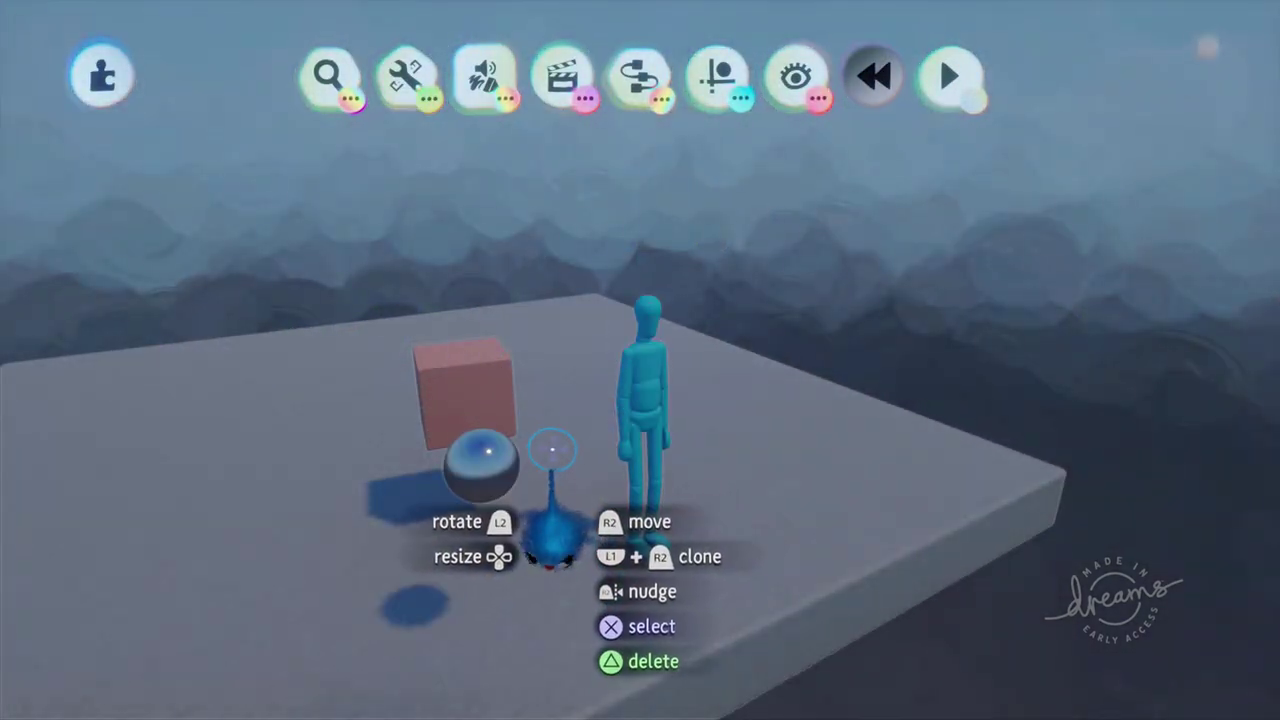
{"action": "left_click", "coordinate": [240, 505]}
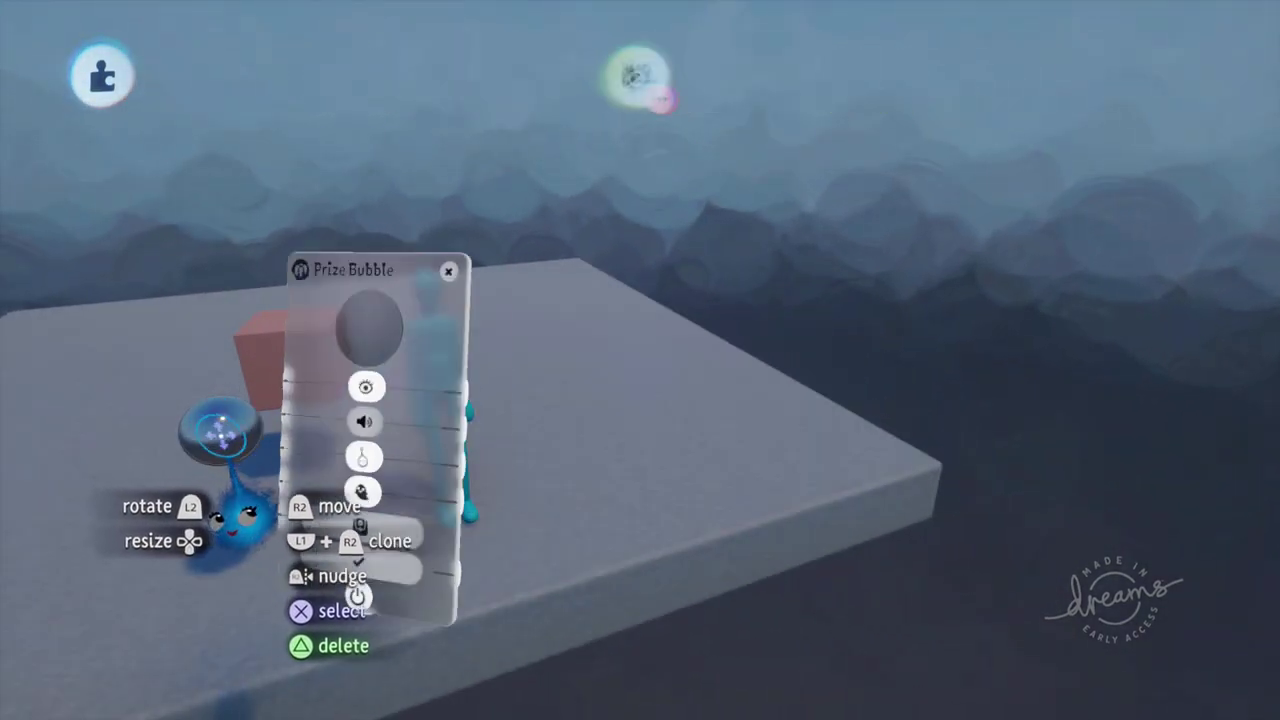
{"action": "left_click_drag", "start_coordinate": [329, 478], "coordinate": [568, 342]}
{"action": "scroll", "coordinate": [318, 450], "scroll_direction": "up", "scroll_amount": 3}
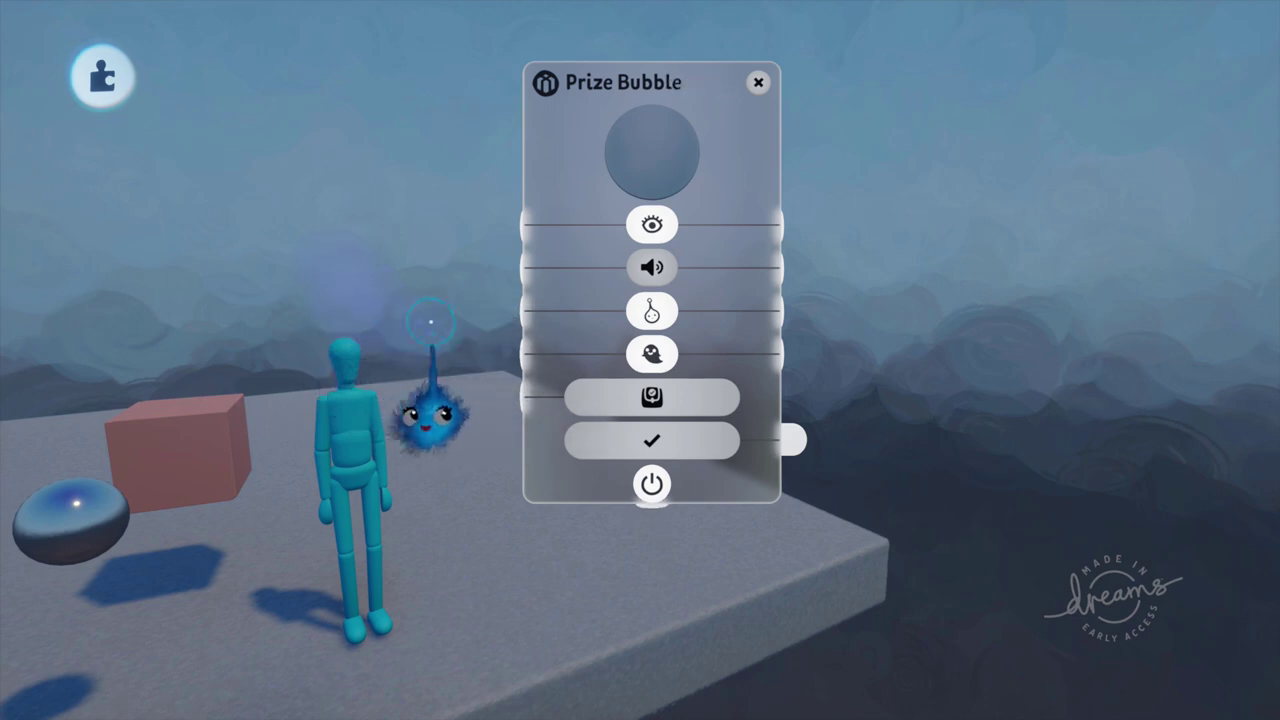
Step: Enter Sound mode and pick the Level Up sound from the Positive Powerups collection
{"action": "left_click", "coordinate": [640, 78]}
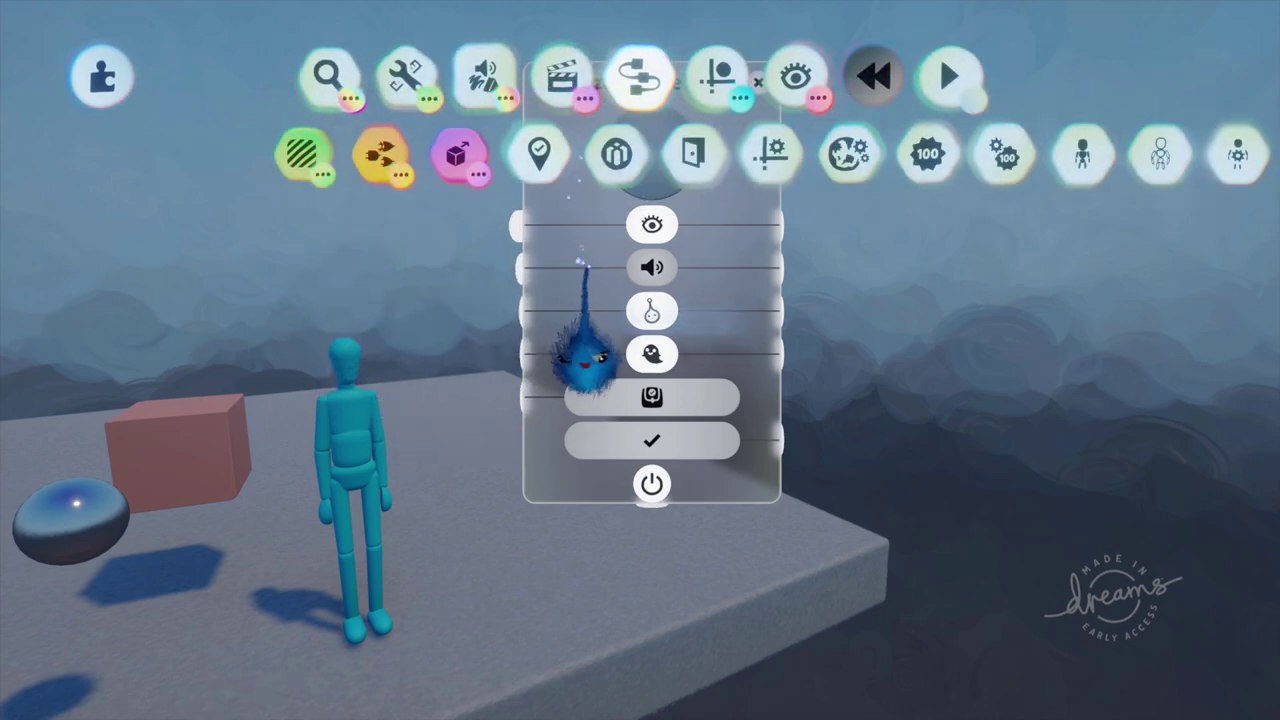
{"action": "left_click", "coordinate": [485, 78]}
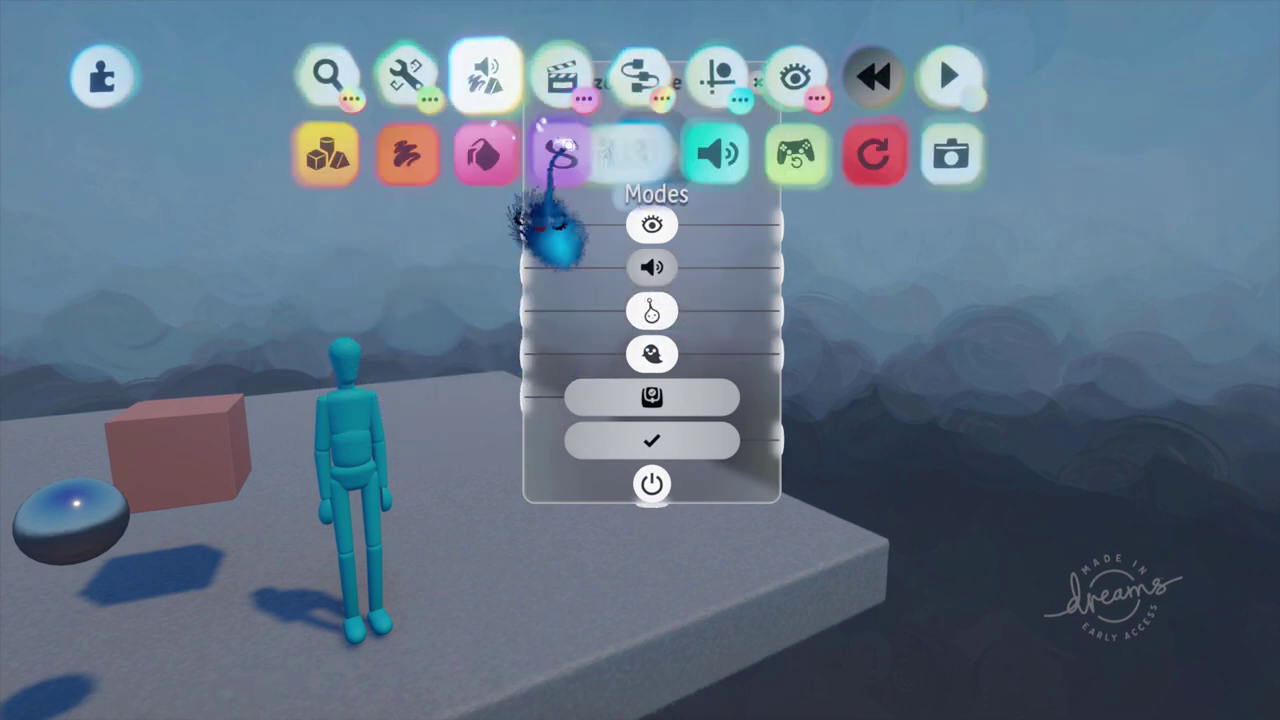
{"action": "left_click", "coordinate": [718, 160]}
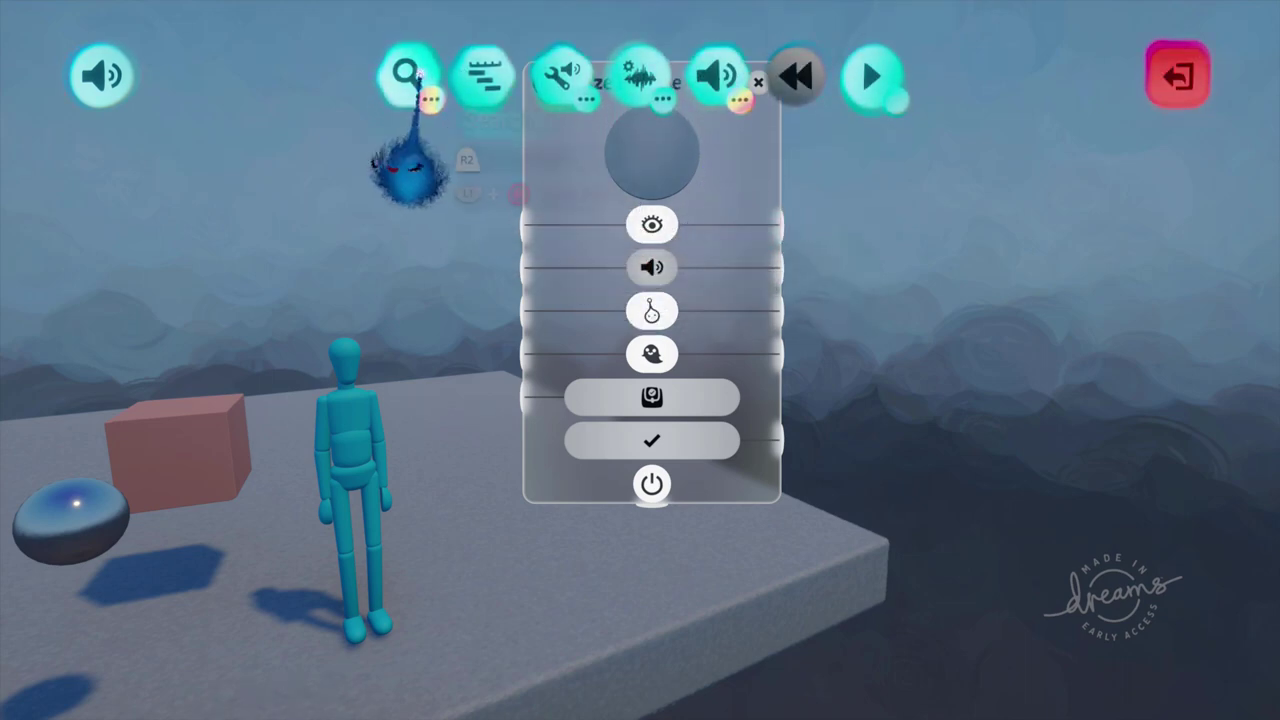
{"action": "left_click", "coordinate": [410, 90]}
{"action": "left_click", "coordinate": [598, 150]}
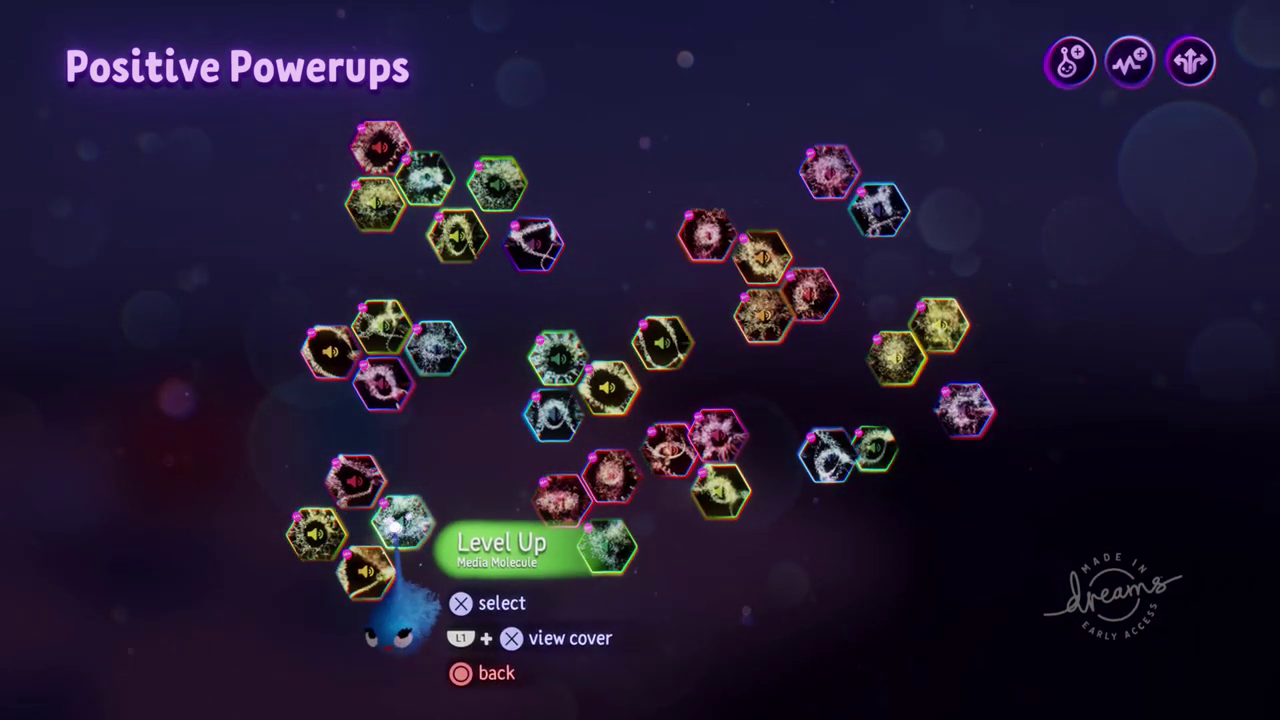
{"action": "left_click", "coordinate": [400, 524]}
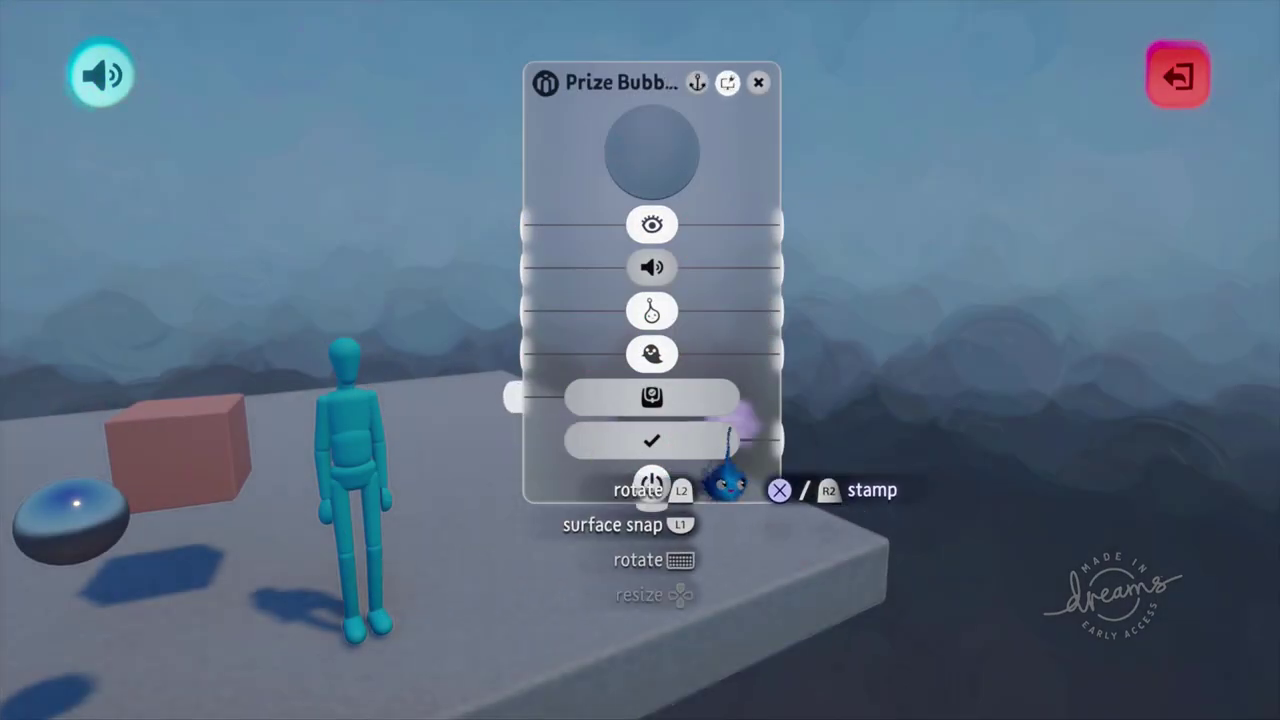
Step: Stamp the Level Up sound beside the tweak menu and wire the prize bubble's collected output to it
{"action": "left_click", "coordinate": [861, 432]}
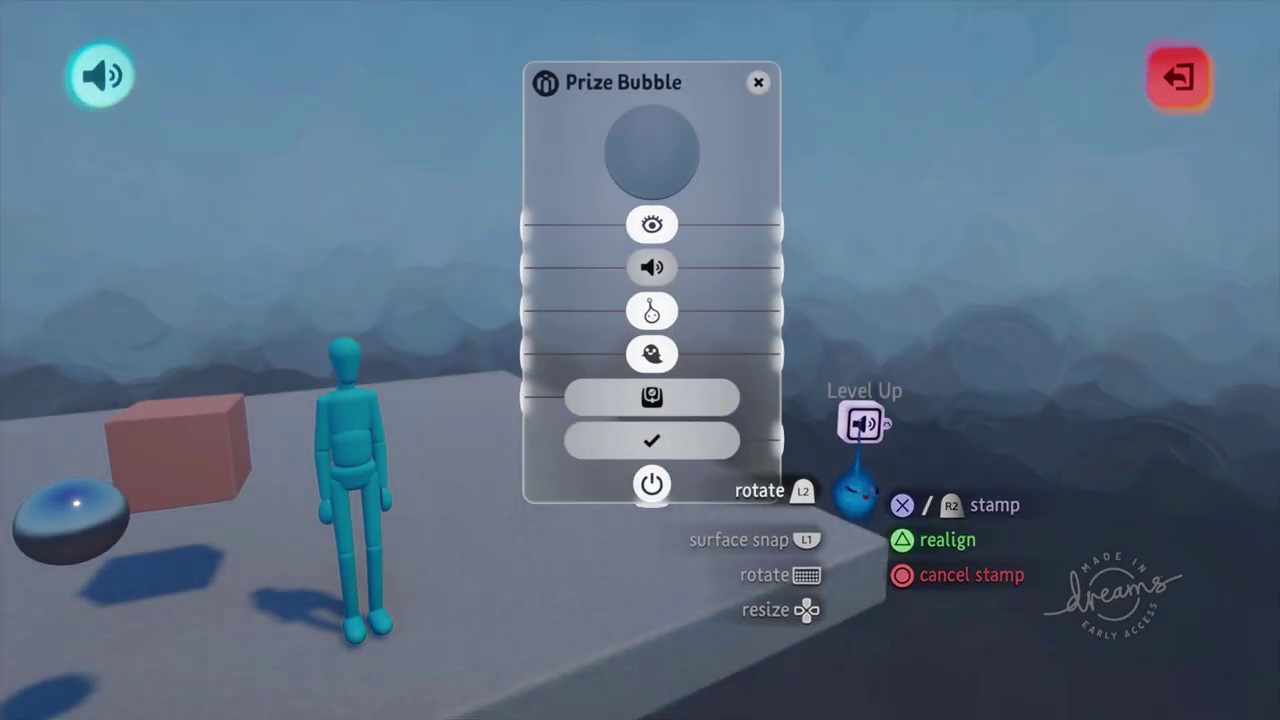
{"action": "left_click", "coordinate": [788, 440]}
{"action": "left_click", "coordinate": [862, 448]}
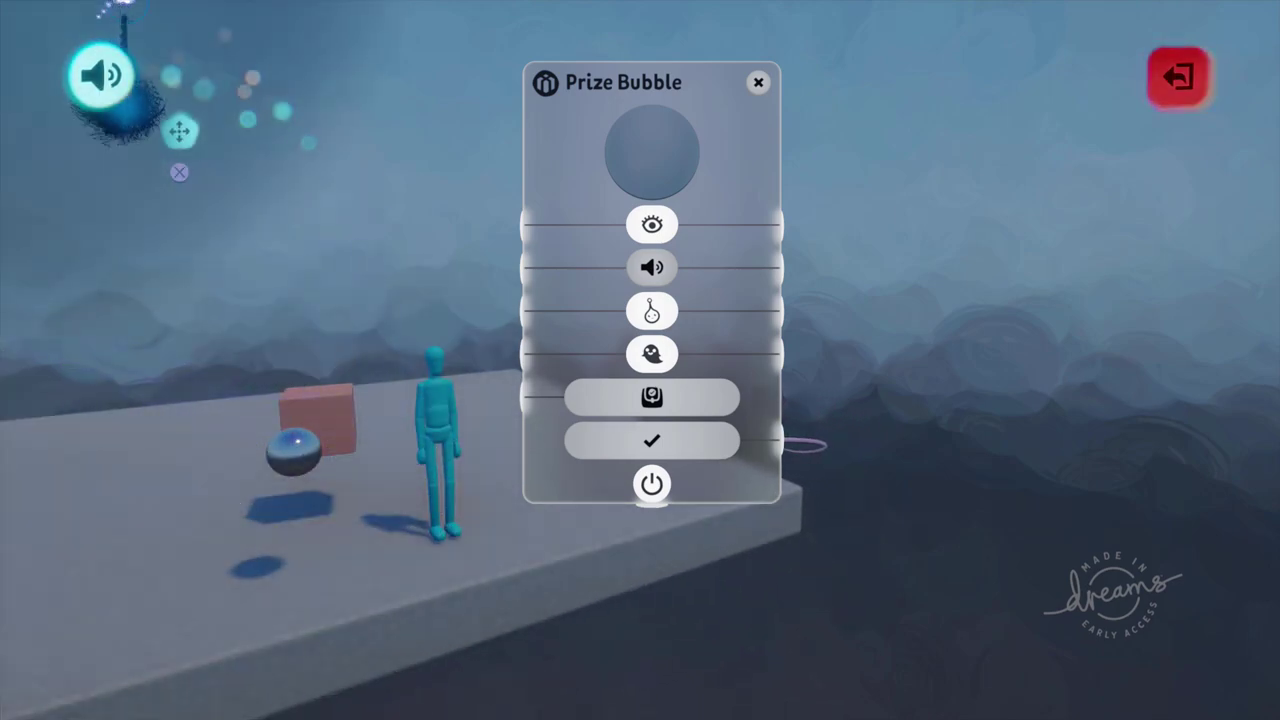
Step: Test collecting the prize bubble with the wired Level Up sound in Play Mode and return to editing
{"action": "key", "text": "Escape"}
{"action": "left_click", "coordinate": [468, 503]}
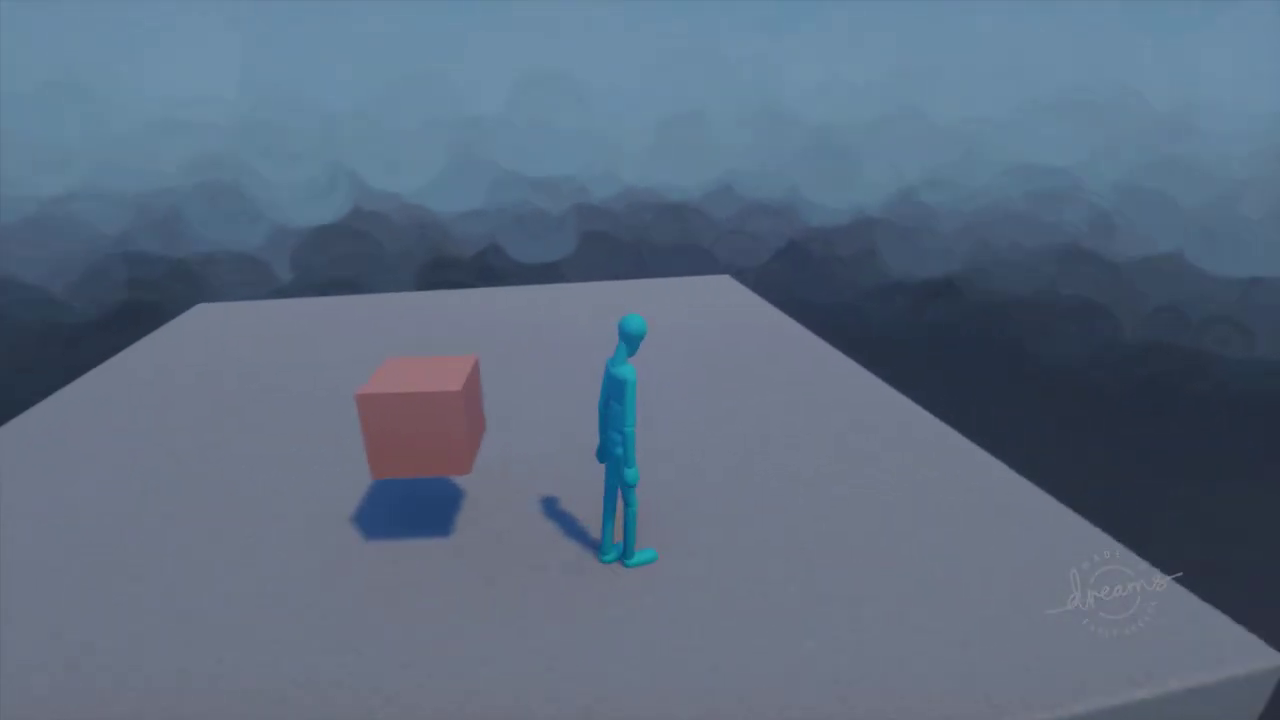
{"action": "key", "text": "Escape"}
{"action": "left_click", "coordinate": [414, 503]}
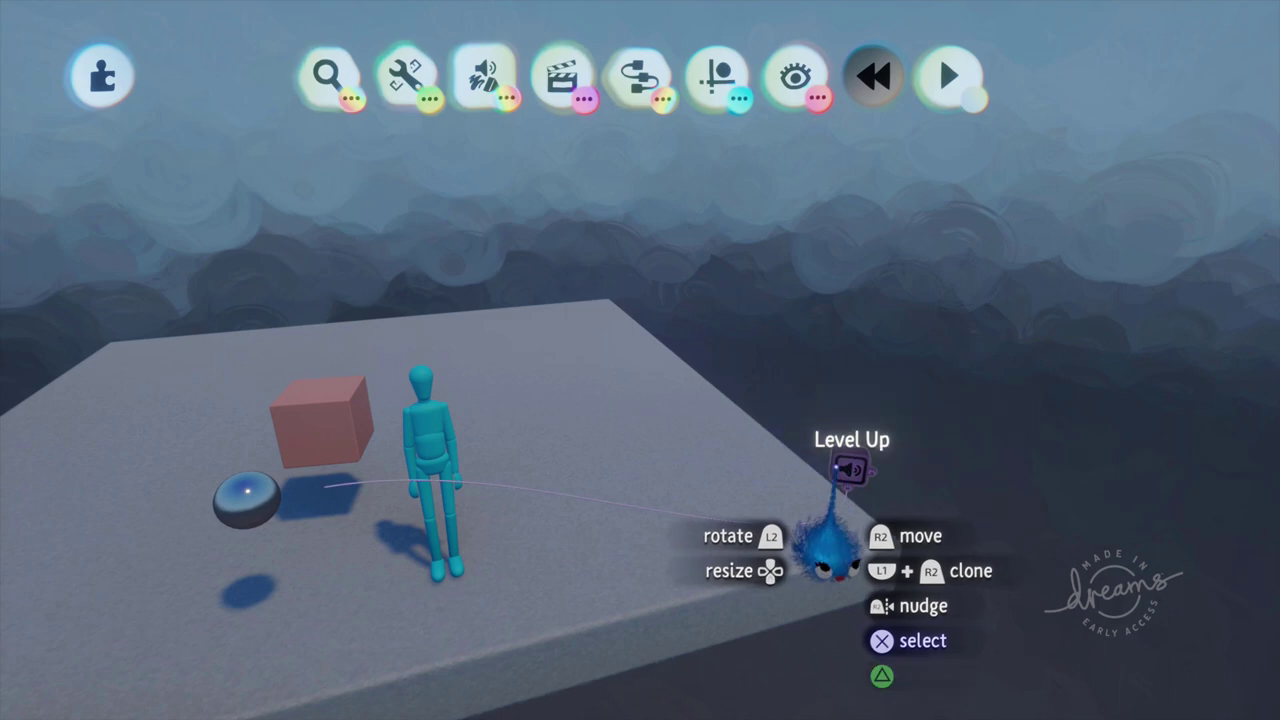
Step: Delete the Level Up sound, and in the prize bubble's tweak menu turn sound on and the imp and possession options off
{"action": "key", "text": "Delete"}
{"action": "left_click", "coordinate": [250, 494]}
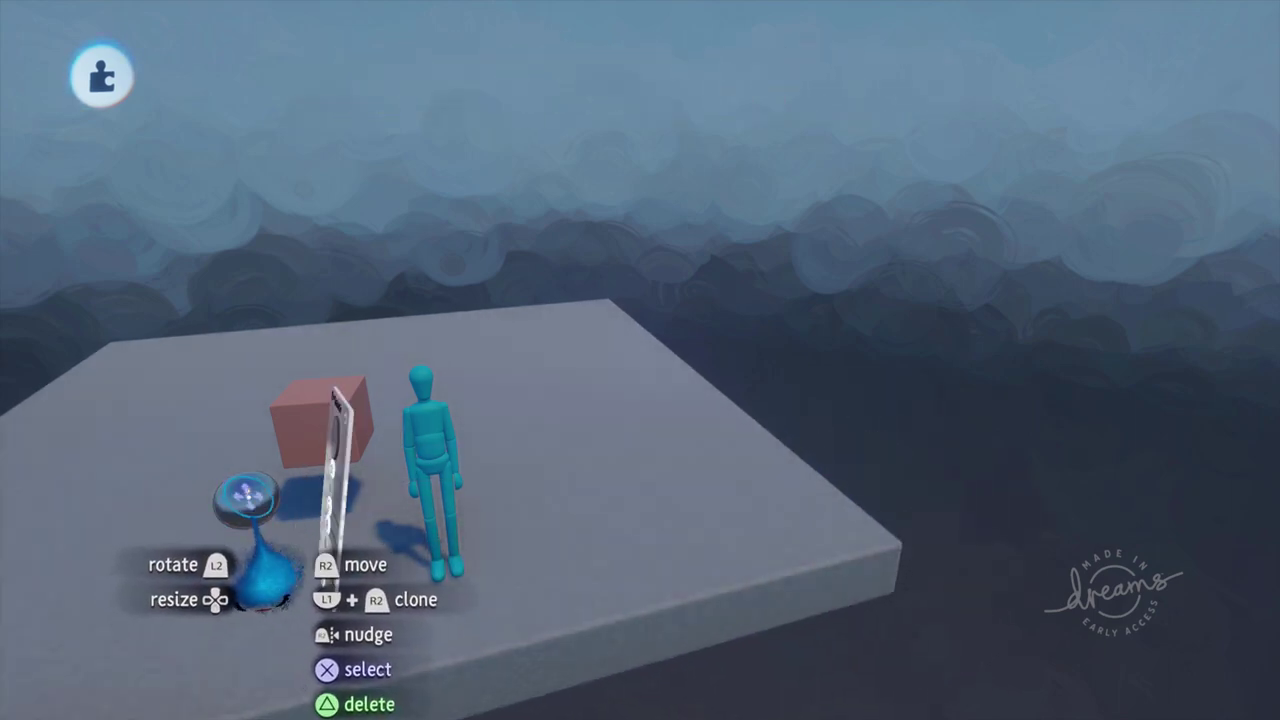
{"action": "left_click_drag", "start_coordinate": [430, 545], "coordinate": [578, 505]}
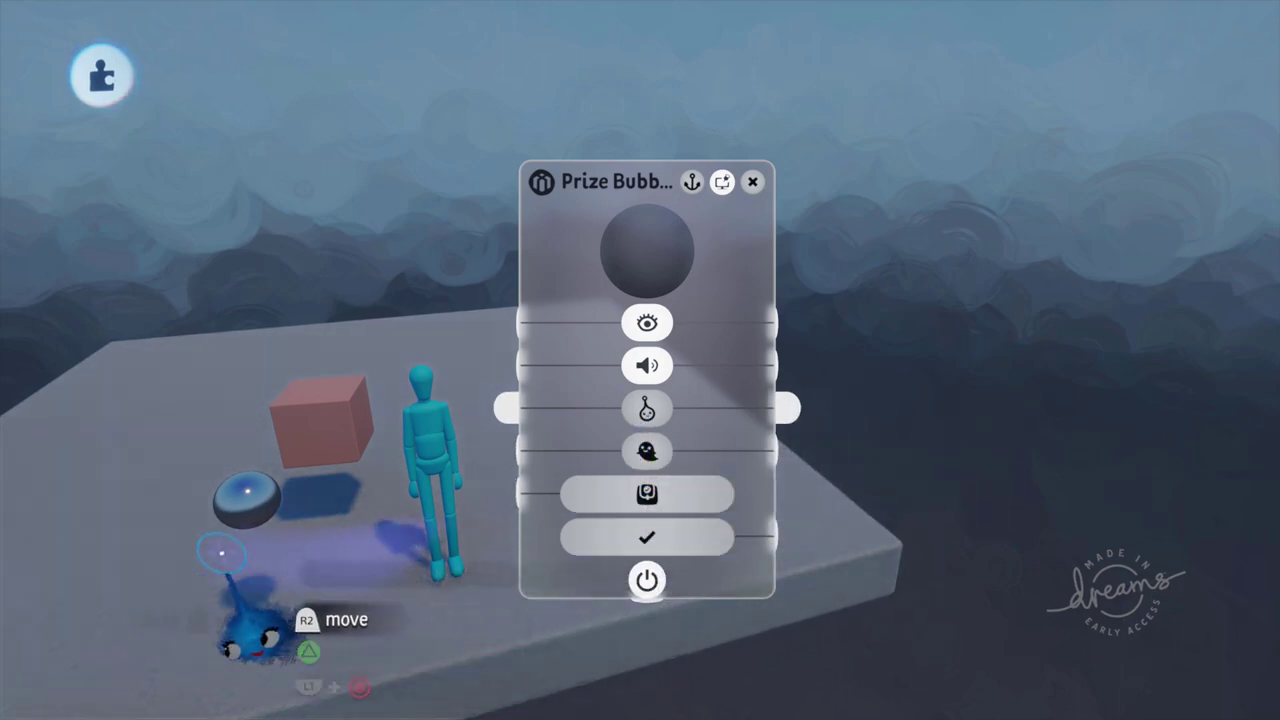
Step: Test the prize bubble with its imp and possession options off in Play Mode and return to editing
{"action": "key", "text": "Escape"}
{"action": "left_click", "coordinate": [463, 500]}
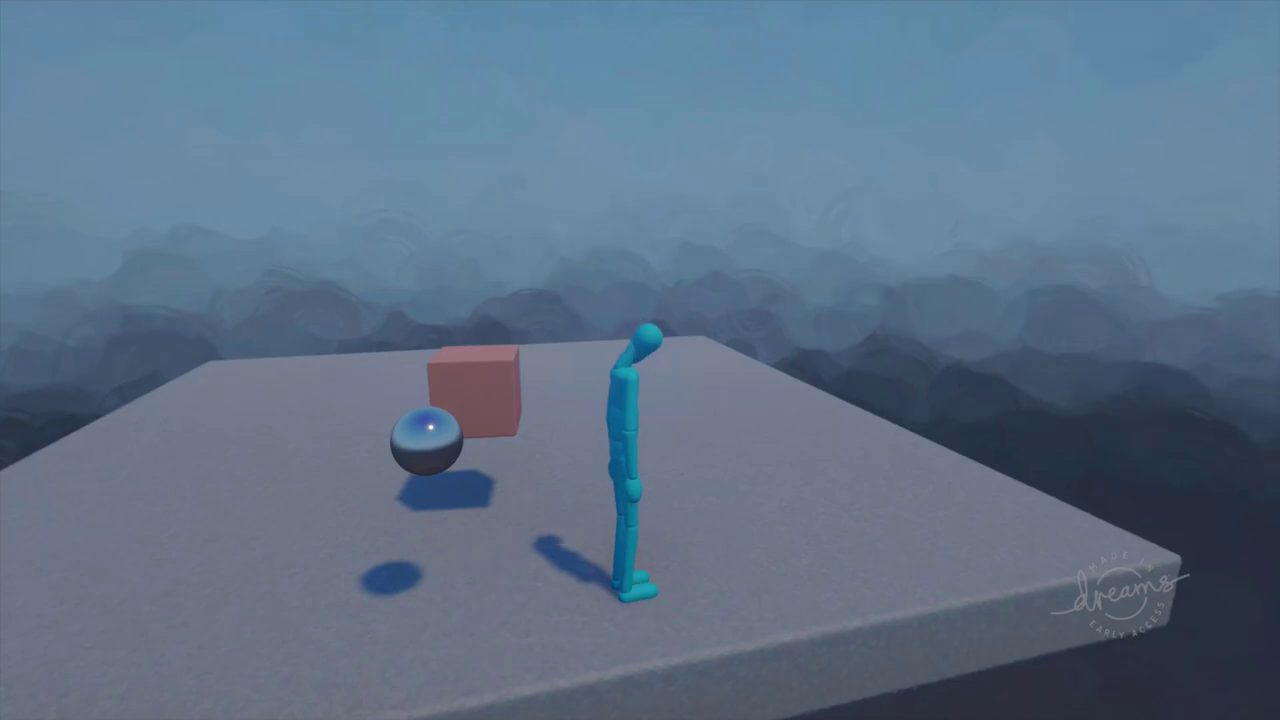
{"action": "key", "text": "Escape"}
{"action": "left_click", "coordinate": [410, 508]}
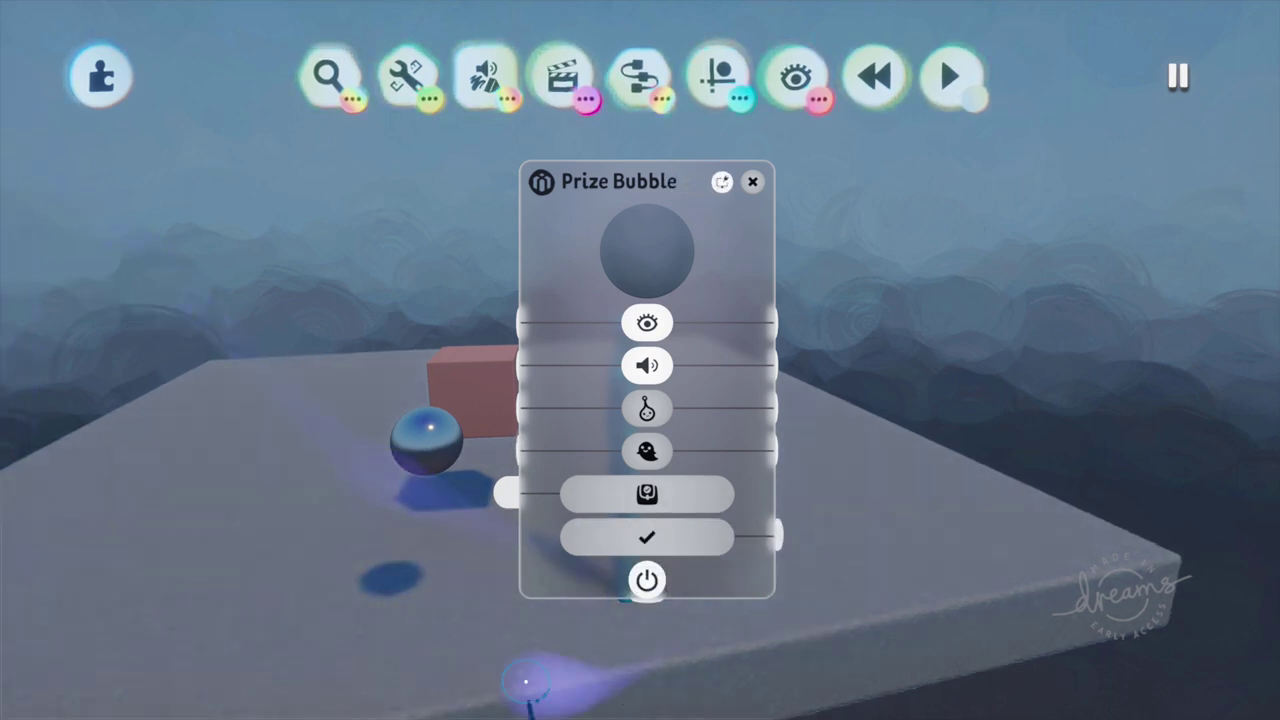
Step: Reposition the prize bubble in front of the cube and turn its imp and possession options back on
{"action": "left_click_drag", "start_coordinate": [688, 325], "coordinate": [933, 252]}
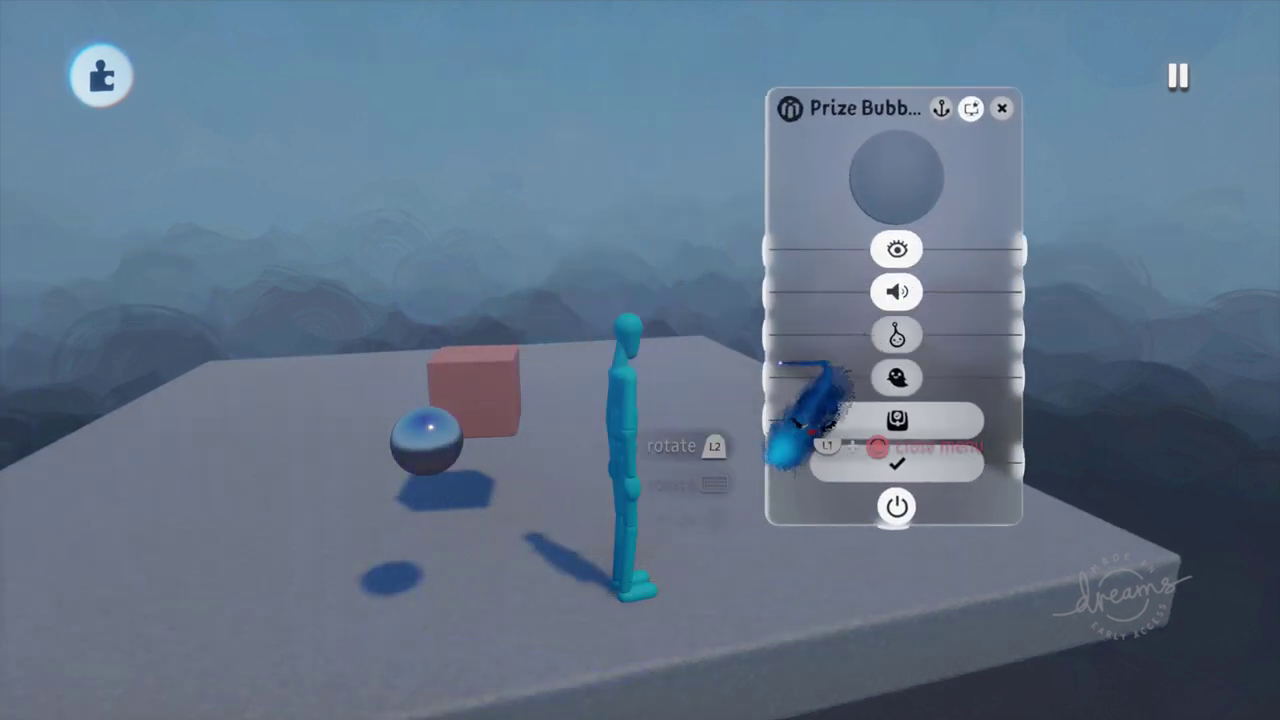
{"action": "left_click_drag", "start_coordinate": [412, 540], "coordinate": [465, 488]}
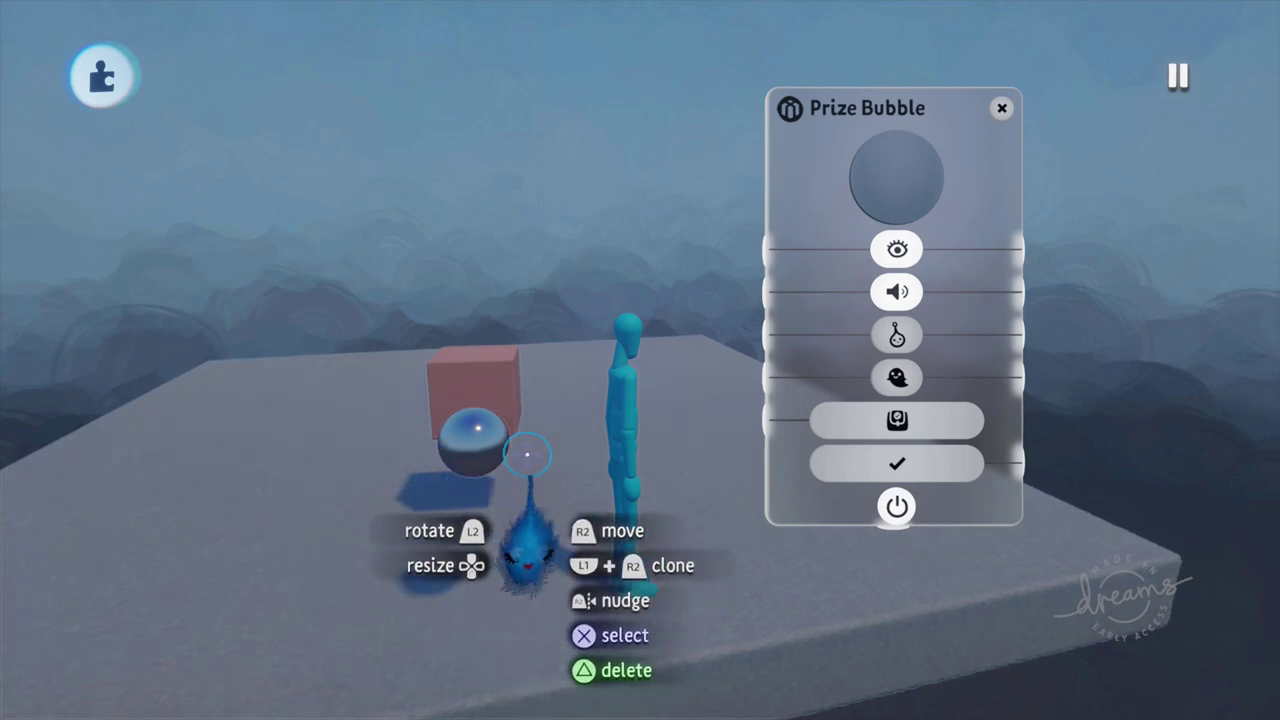
{"action": "left_click_drag", "start_coordinate": [462, 545], "coordinate": [430, 512]}
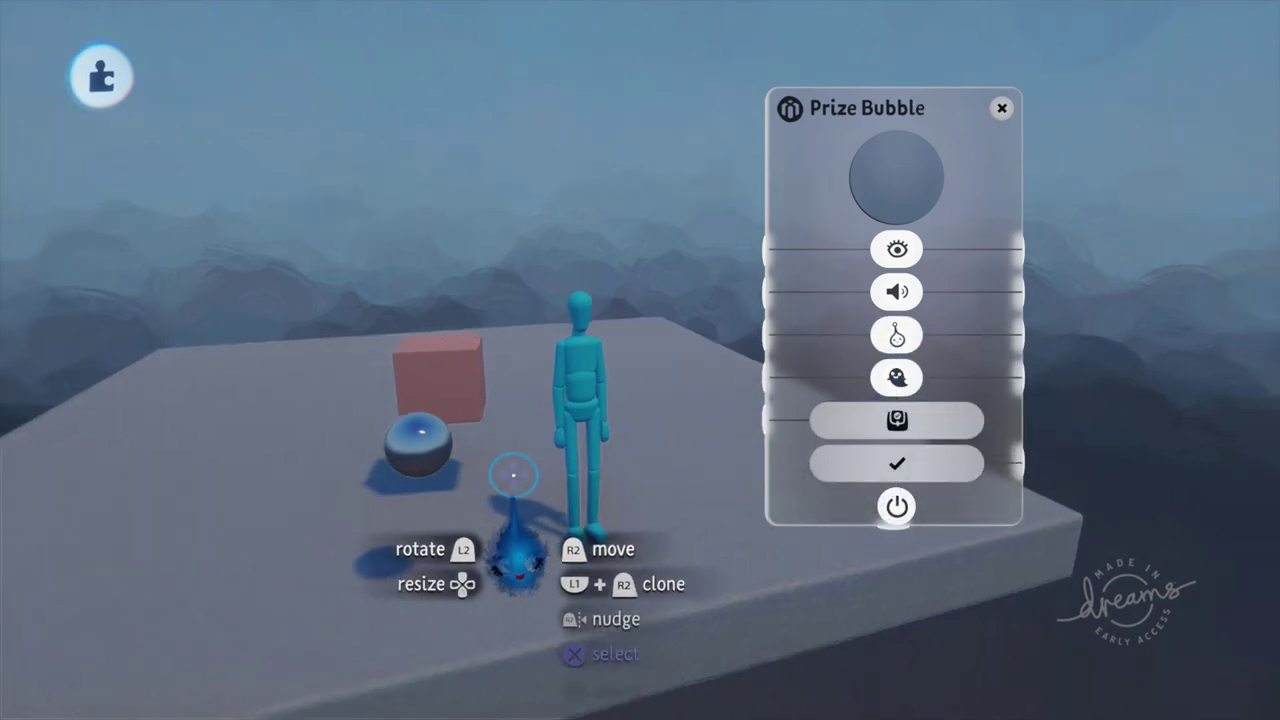
{"action": "left_click_drag", "start_coordinate": [476, 540], "coordinate": [488, 467]}
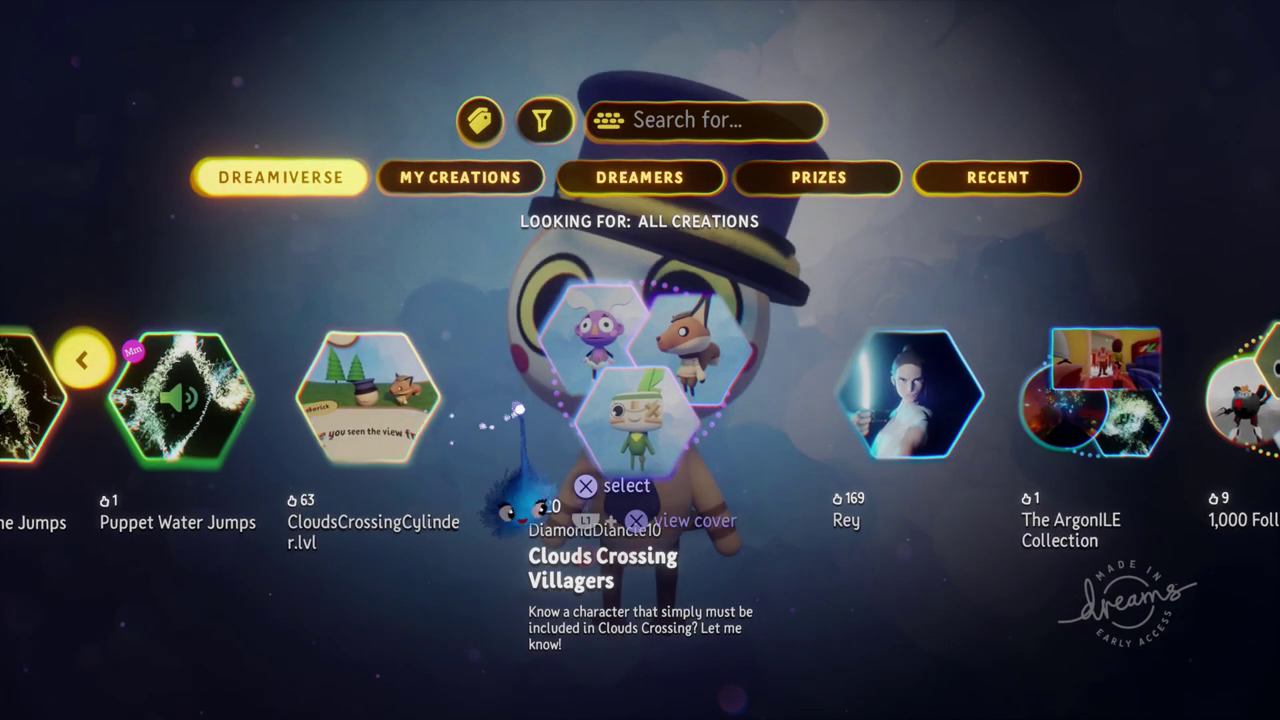
Step: Browse the Dreamiverse and Prizes listings for creations that can go inside the prize bubble
{"action": "left_click", "coordinate": [425, 176]}
{"action": "left_click", "coordinate": [322, 177]}
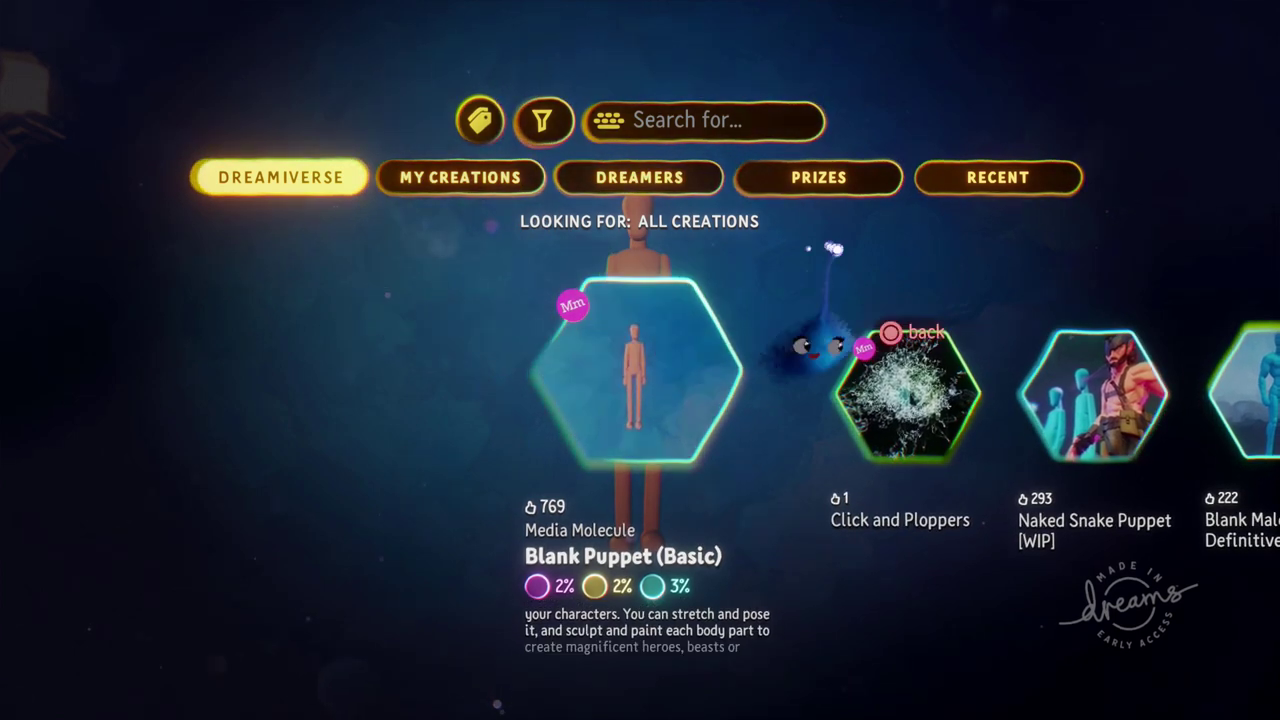
{"action": "left_click", "coordinate": [858, 177]}
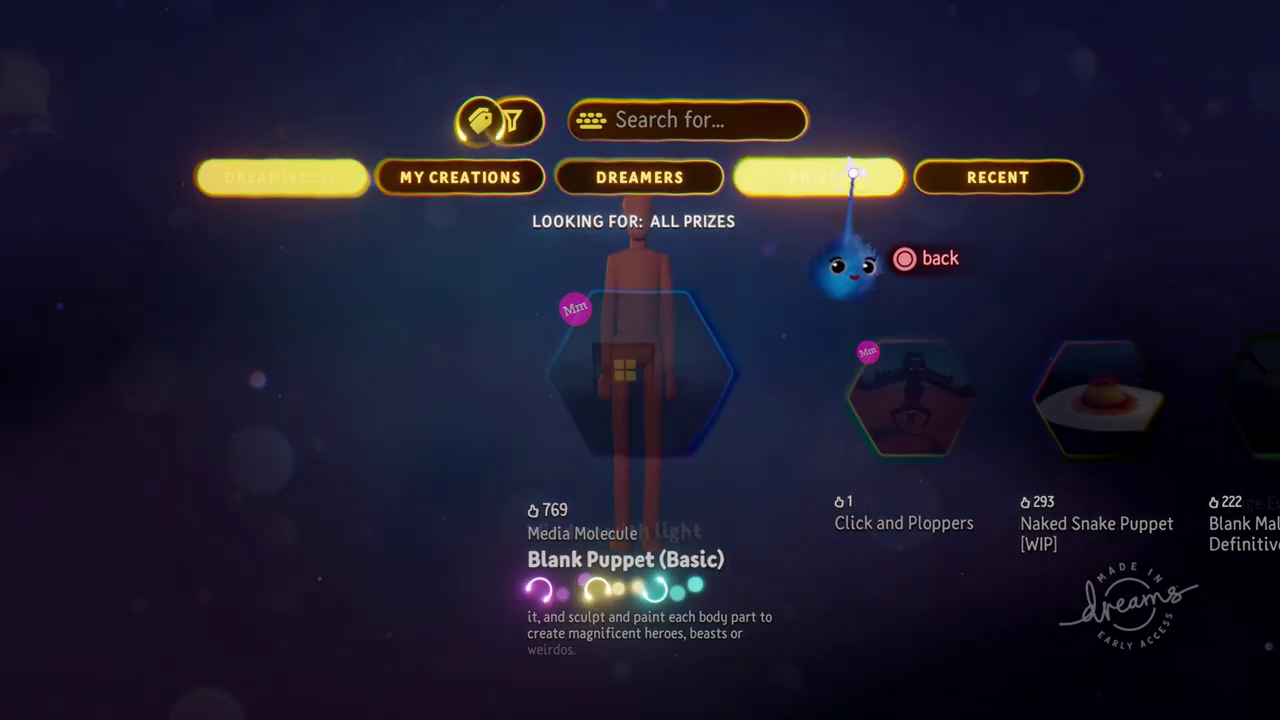
{"action": "scroll", "coordinate": [792, 505], "scroll_direction": "right", "scroll_amount": 3}
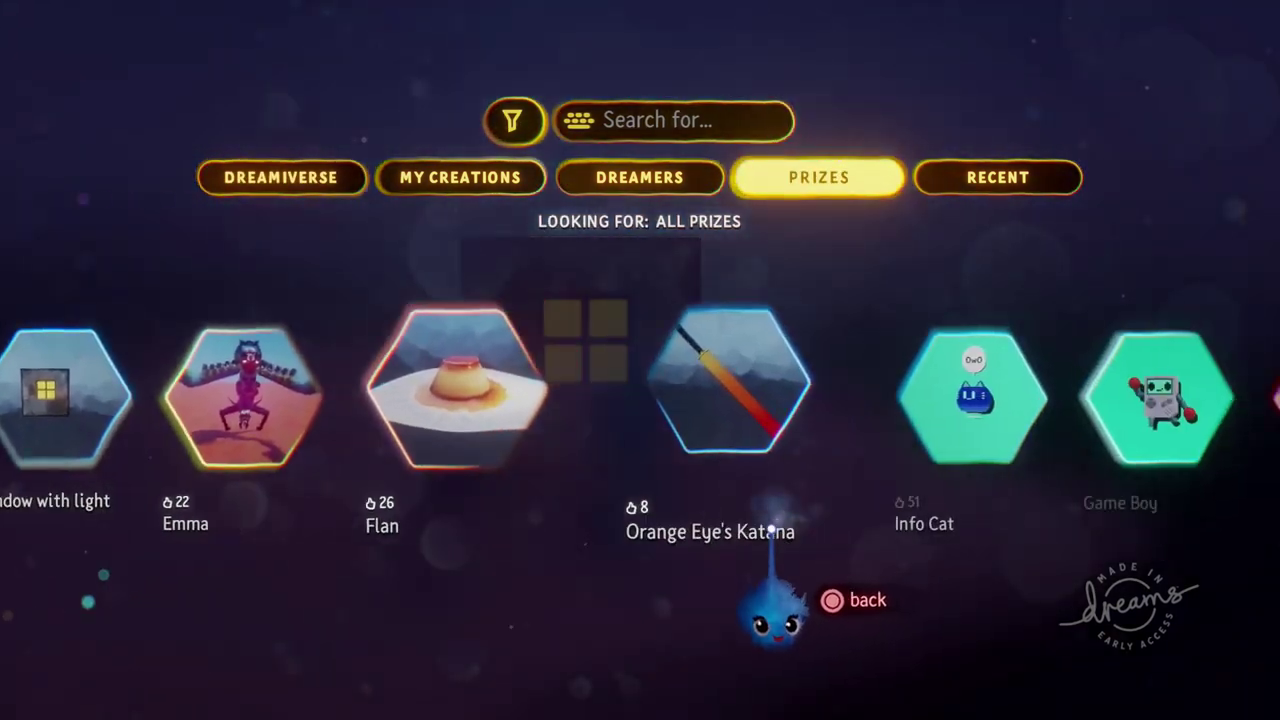
{"action": "scroll", "coordinate": [757, 540], "scroll_direction": "right", "scroll_amount": 2}
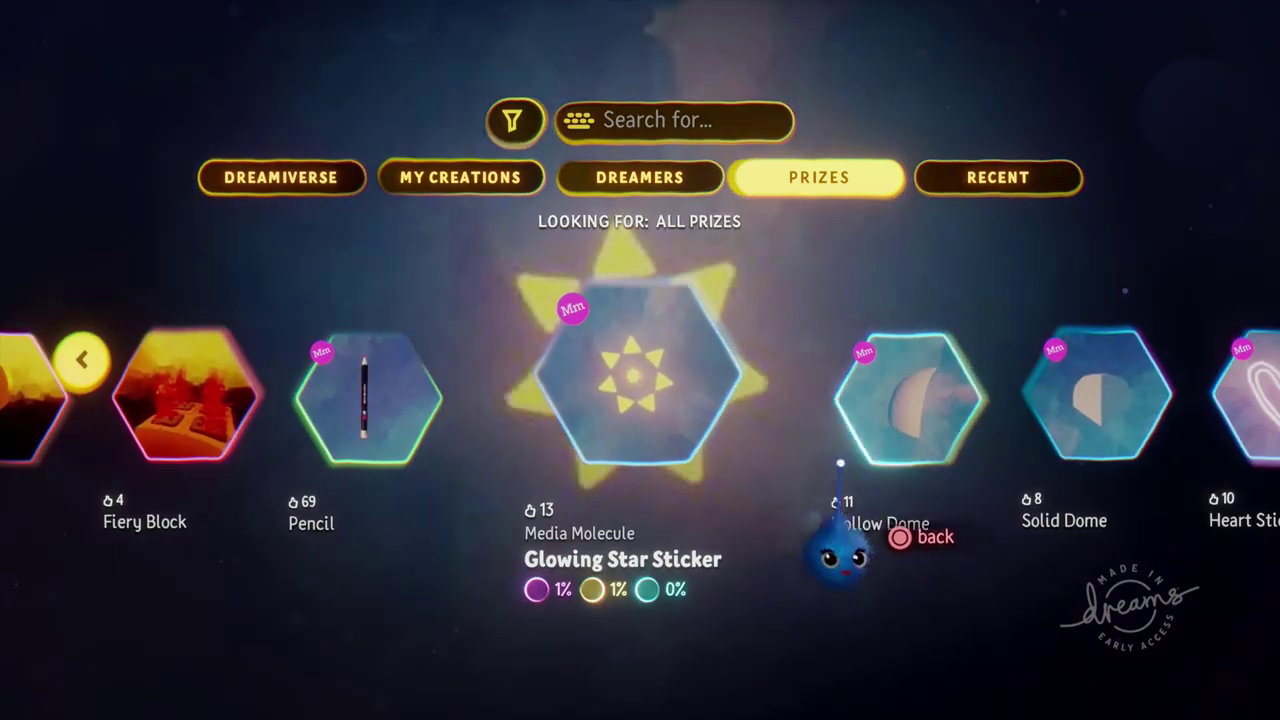
{"action": "key", "text": "Right"}
{"action": "key", "text": "Right"}
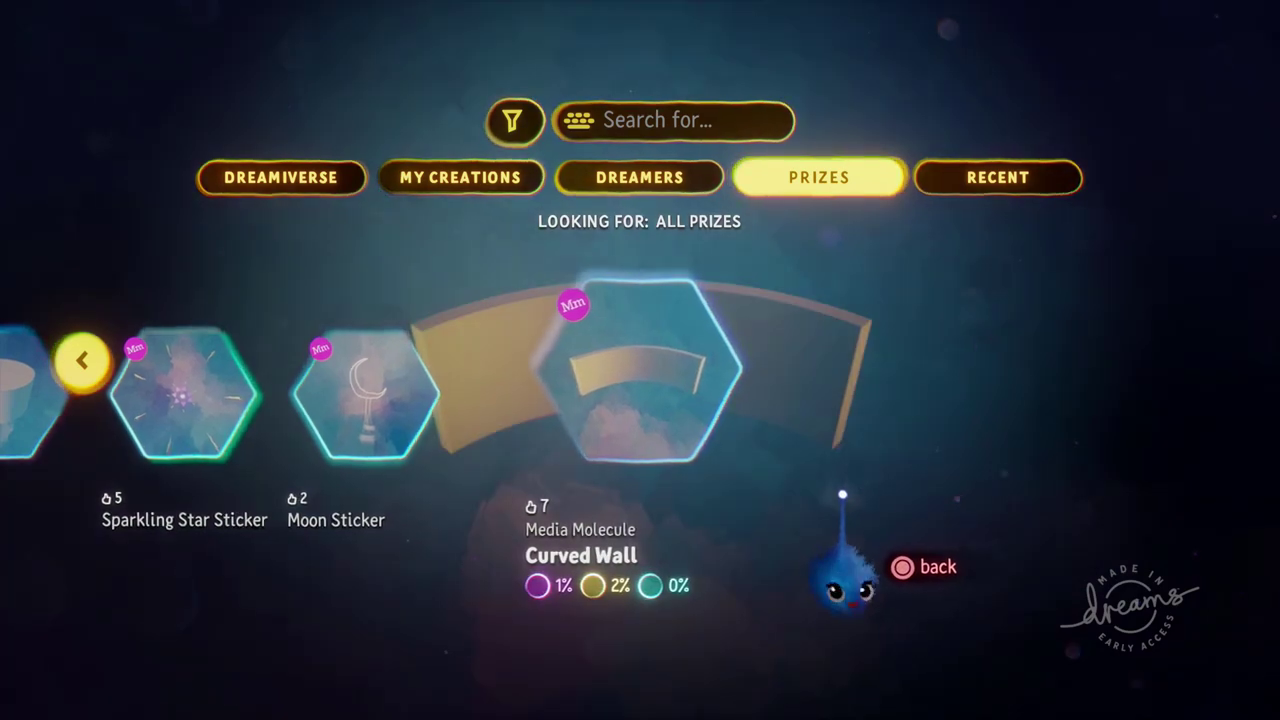
{"action": "key", "text": "Left"}
{"action": "key", "text": "Left"}
{"action": "key", "text": "Left"}
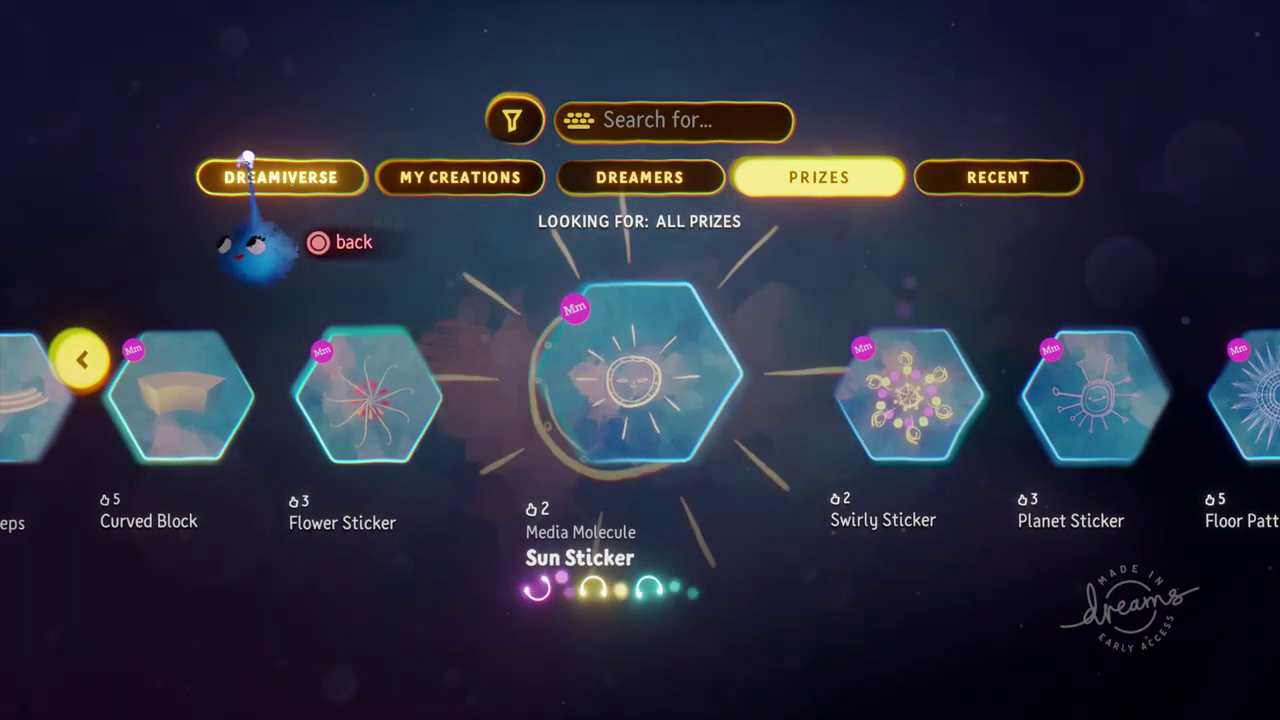
Step: Choose the Blank Male Puppet Definitive Edition from the Dreamiverse listing as the bubble's prize
{"action": "left_click", "coordinate": [255, 170]}
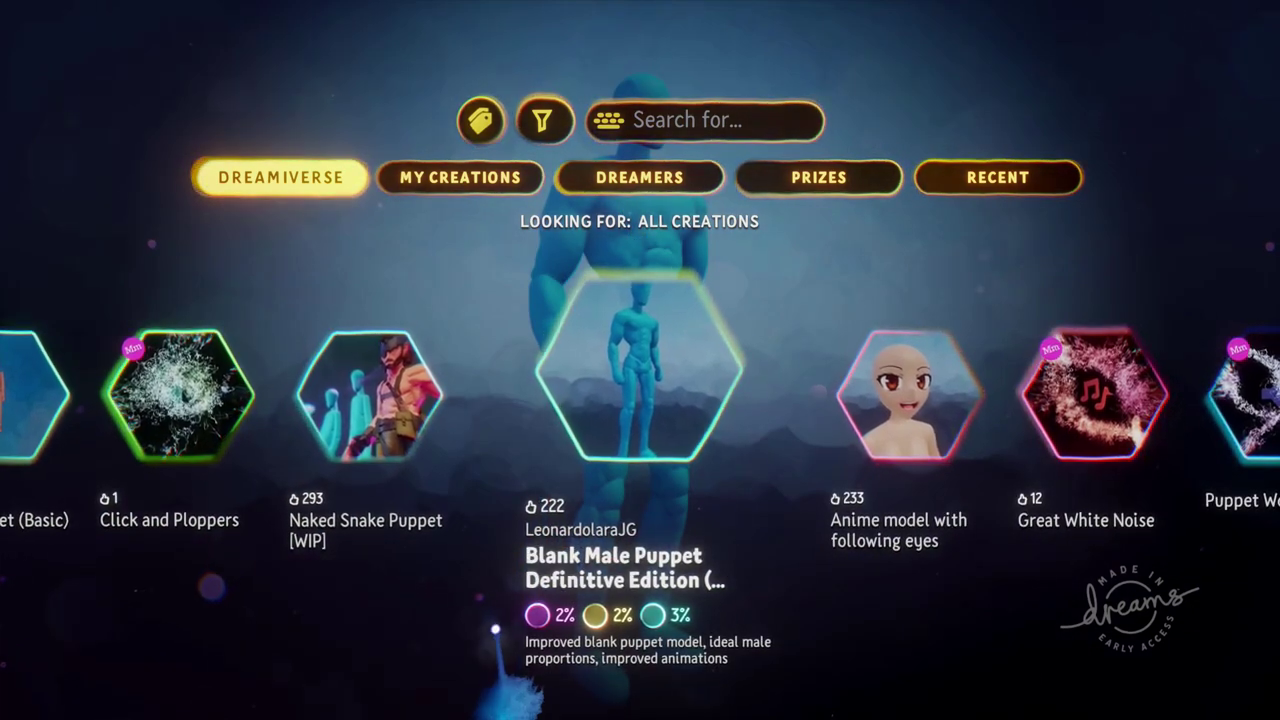
{"action": "left_click", "coordinate": [667, 379]}
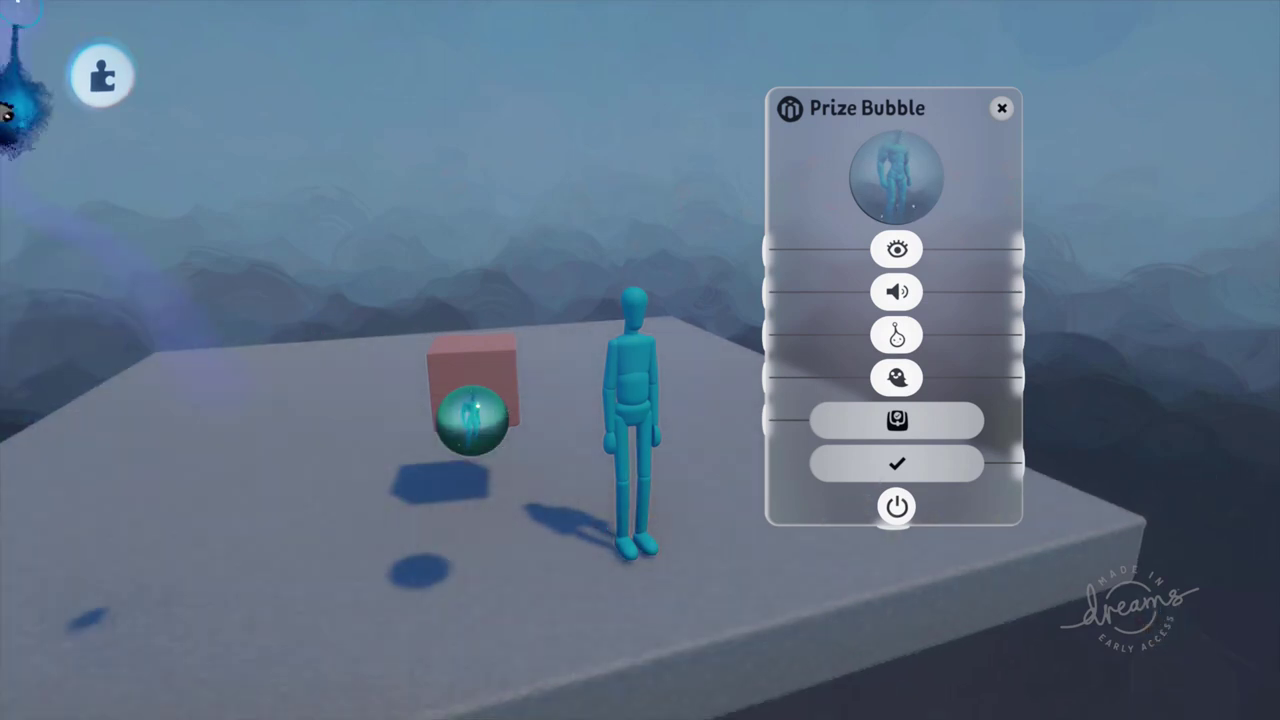
Step: Try out a much larger size for the prize bubble and scale it back down
{"action": "scroll", "coordinate": [438, 536], "scroll_direction": "up", "scroll_amount": 2}
{"action": "scroll", "coordinate": [438, 536], "scroll_direction": "up", "scroll_amount": 4}
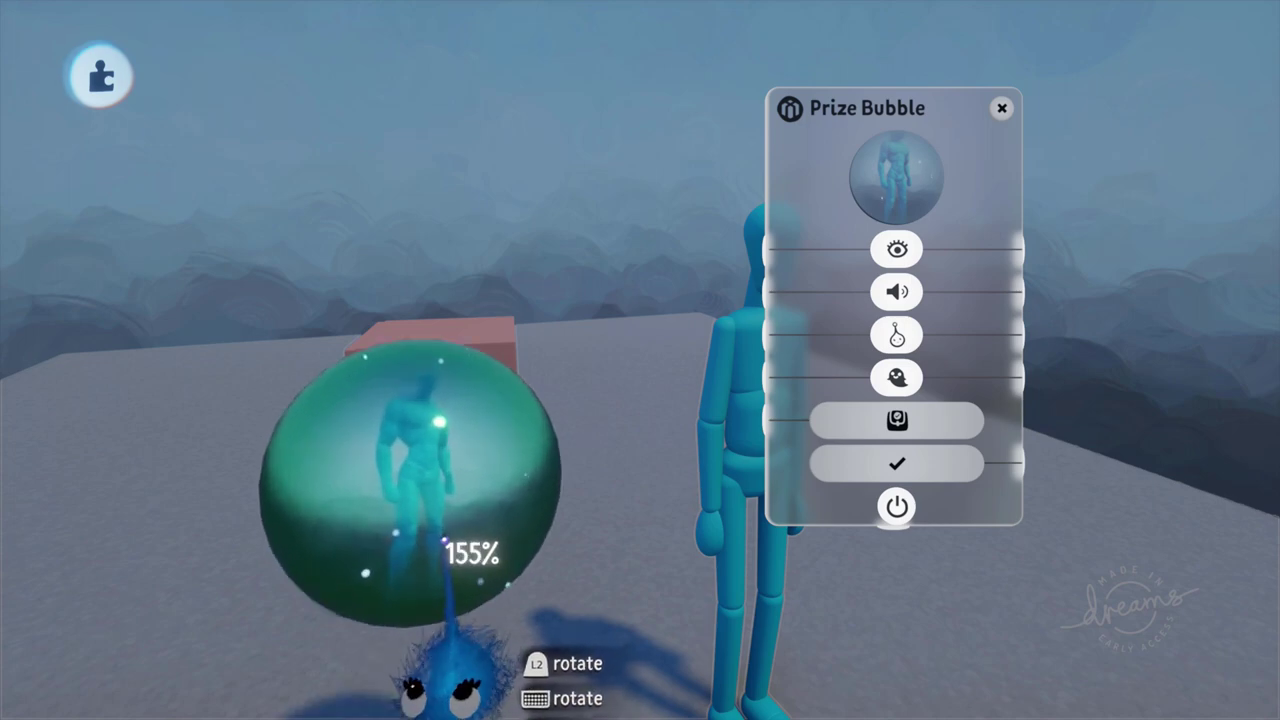
{"action": "scroll", "coordinate": [445, 541], "scroll_direction": "up", "scroll_amount": 4}
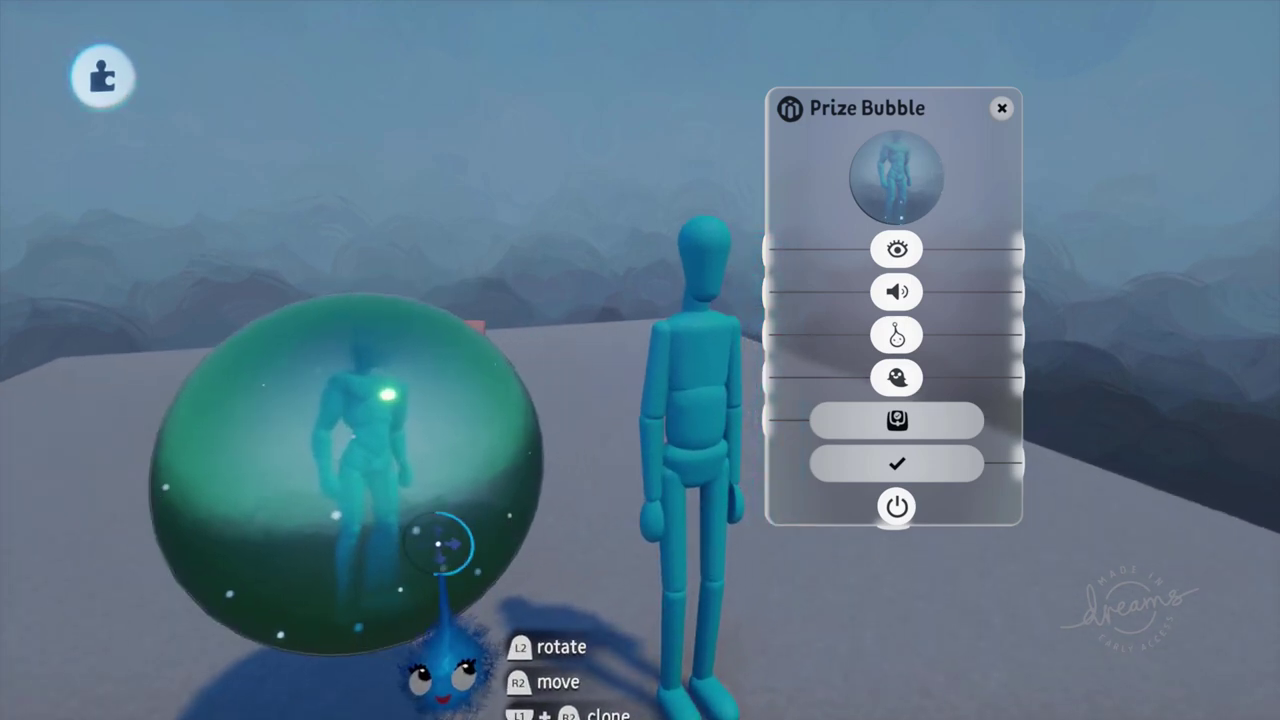
{"action": "left_click_drag", "start_coordinate": [418, 545], "coordinate": [411, 544]}
{"action": "key", "text": "Down"}
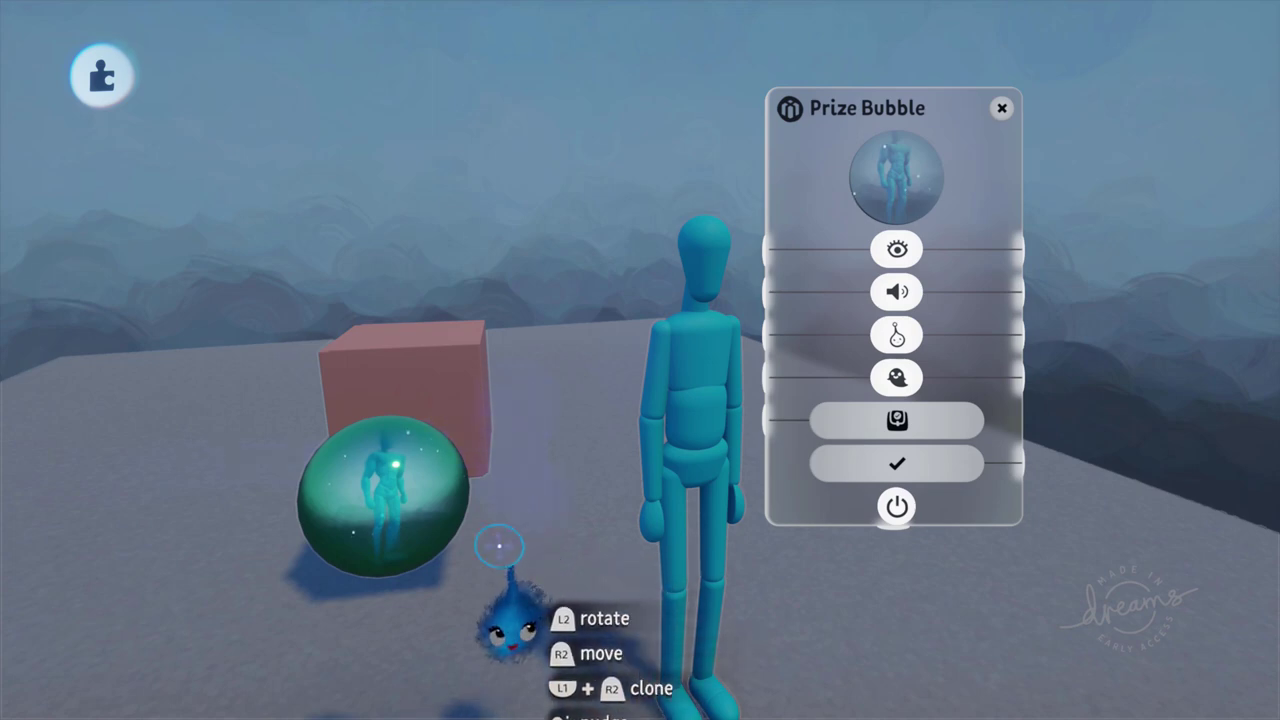
Step: Move the prize bubble slightly away from the cube, keeping it floating above the platform
{"action": "middle_click_drag", "start_coordinate": [413, 480], "coordinate": [487, 484]}
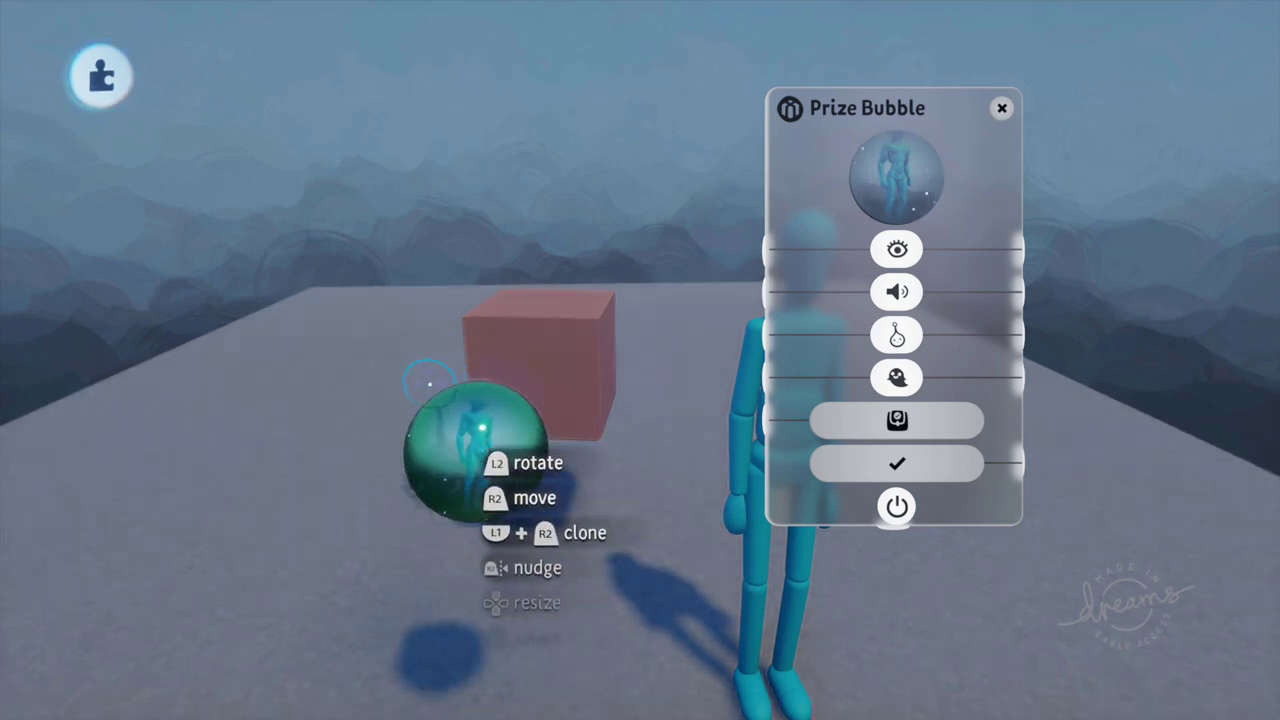
{"action": "left_click_drag", "start_coordinate": [379, 427], "coordinate": [402, 463]}
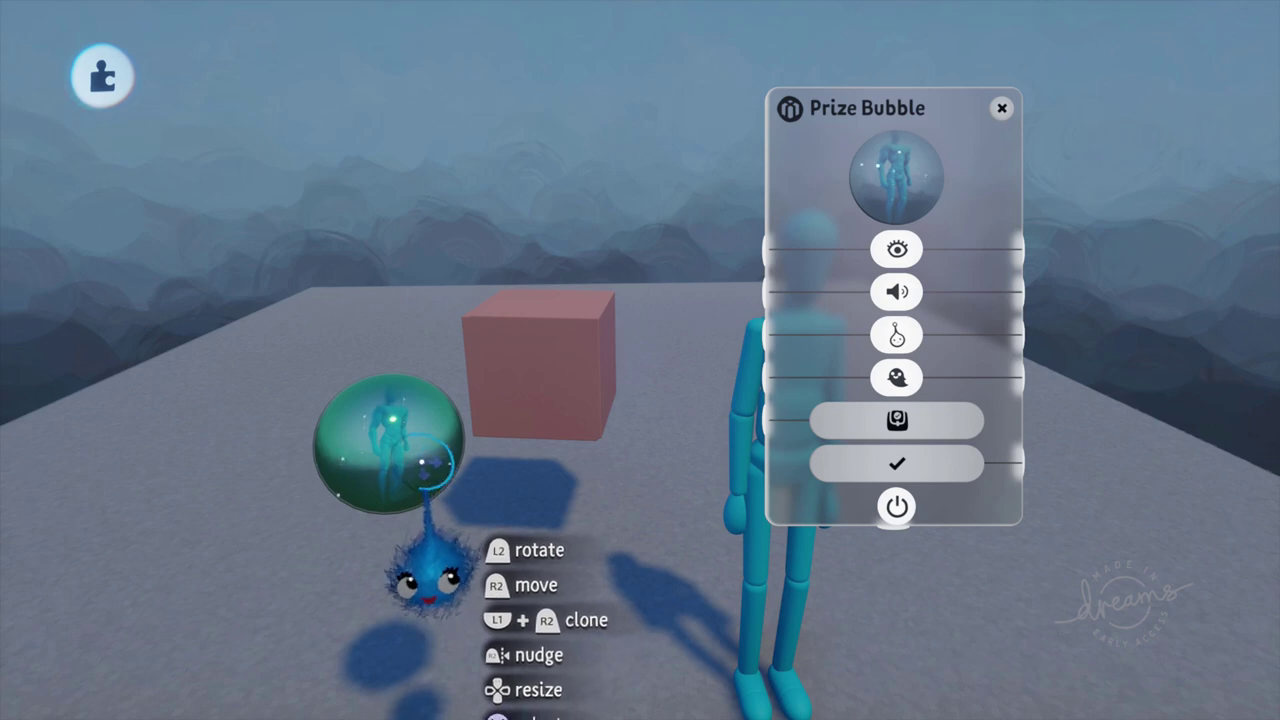
{"action": "scroll", "coordinate": [425, 455], "scroll_direction": "down", "scroll_amount": 5}
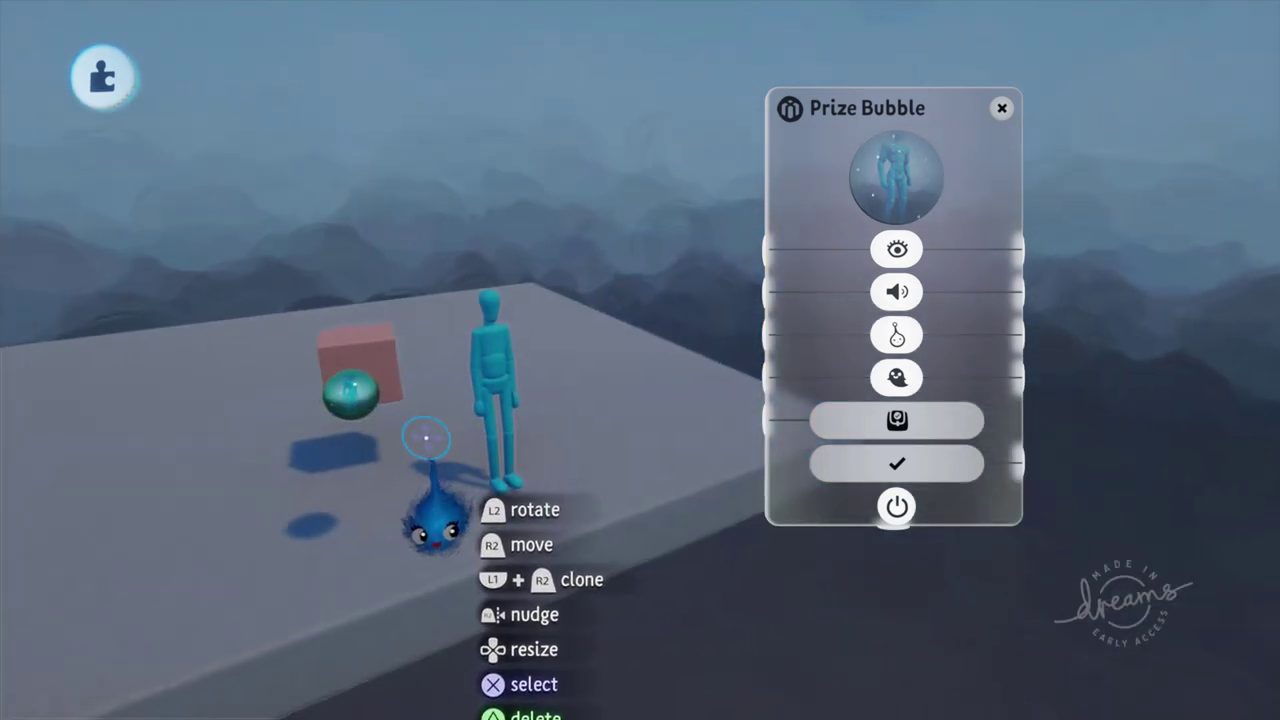
{"action": "scroll", "coordinate": [405, 412], "scroll_direction": "up", "scroll_amount": 1}
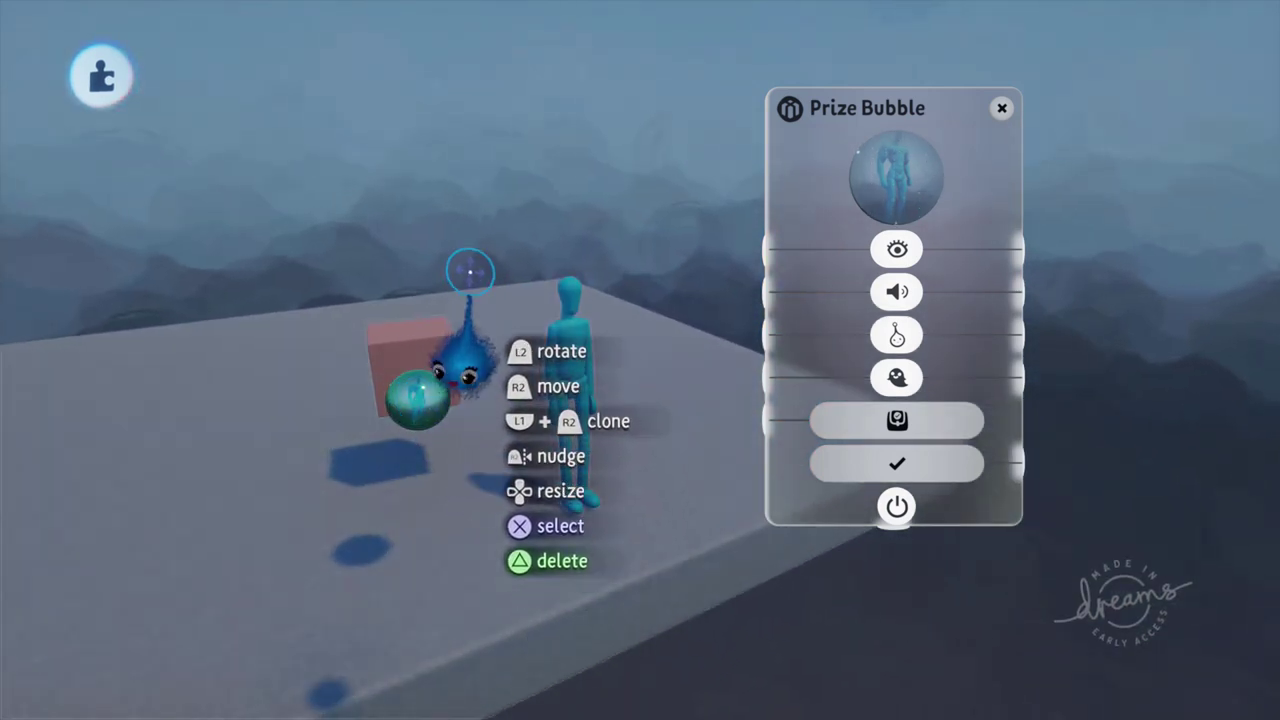
Step: Start a new sculpture and stamp a single cube in it with the default cube shape
{"action": "key", "text": "Escape"}
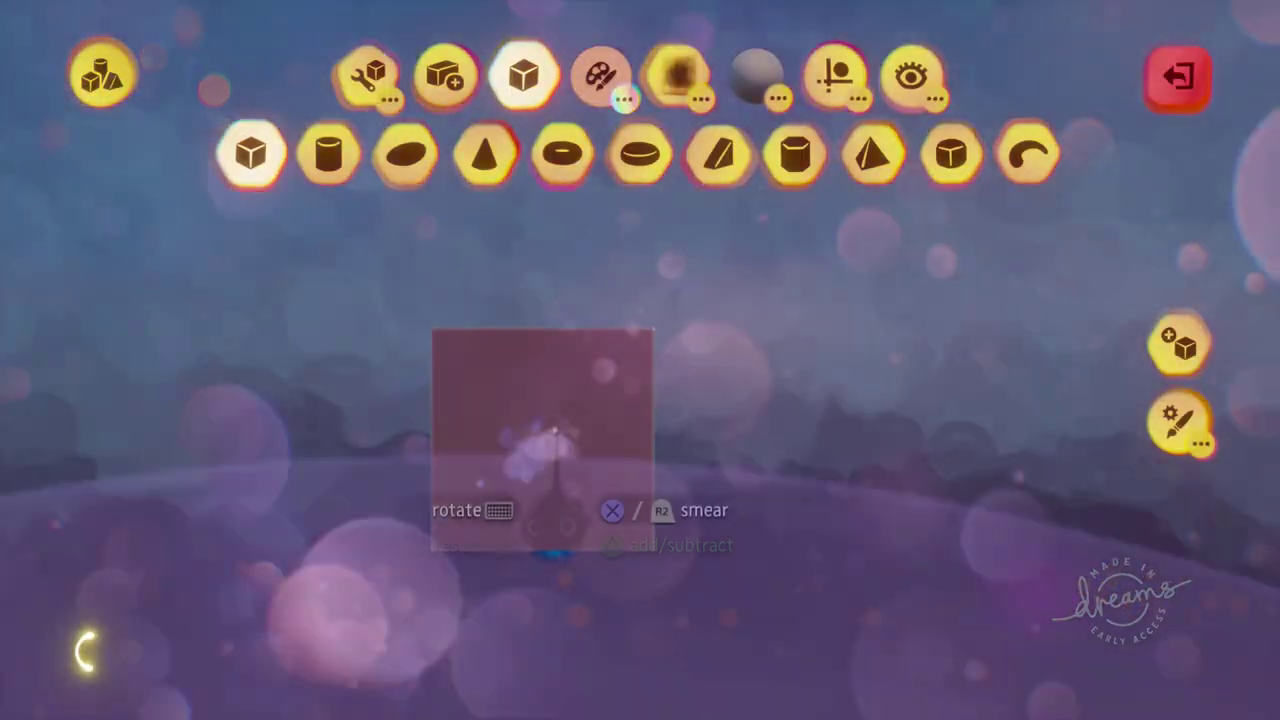
{"action": "left_click", "coordinate": [537, 424]}
{"action": "key", "text": "Escape"}
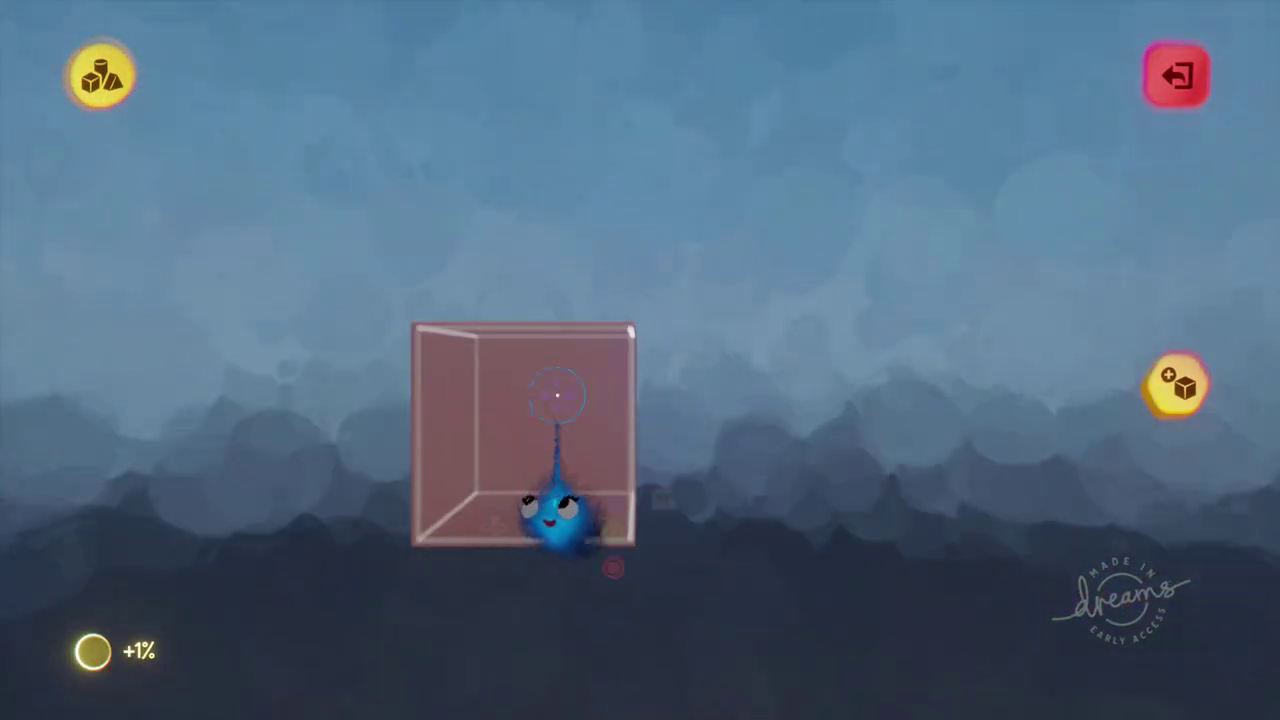
{"action": "mouse_move", "coordinate": [423, 251]}
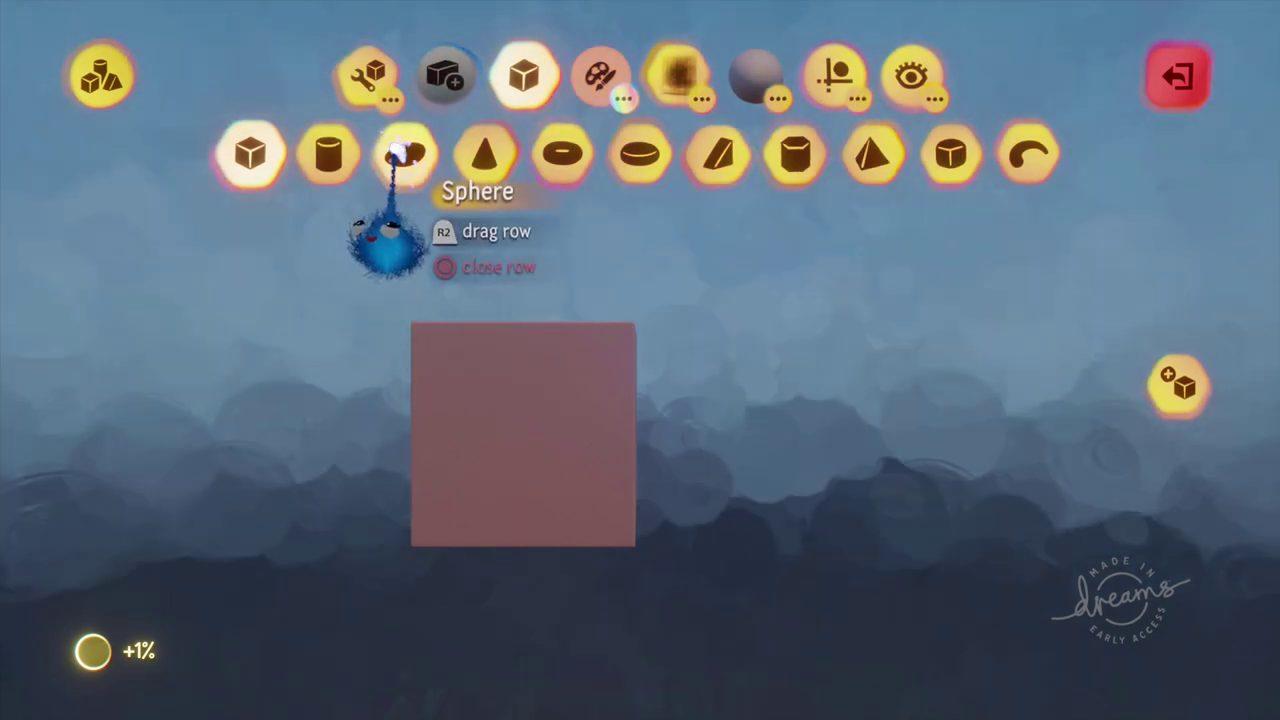
Step: Save the cube sculpture locally to My Creations and leave its editing session
{"action": "key", "text": "options"}
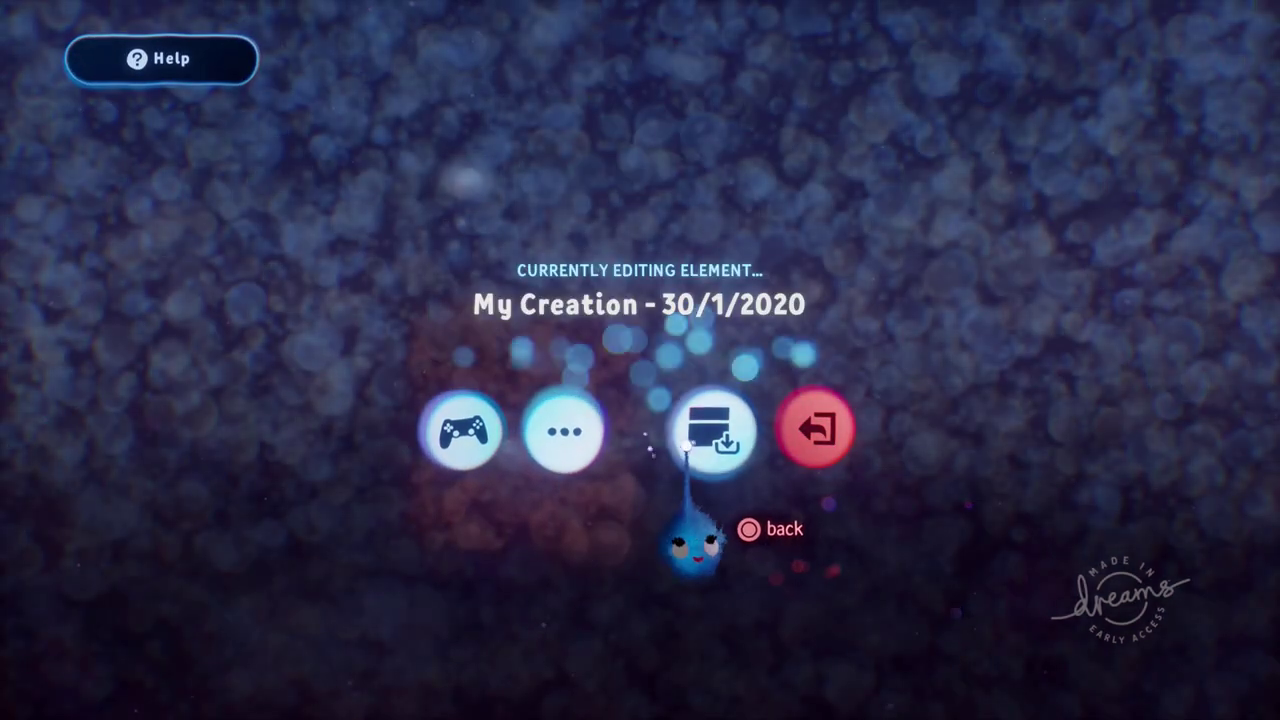
{"action": "left_click", "coordinate": [697, 436]}
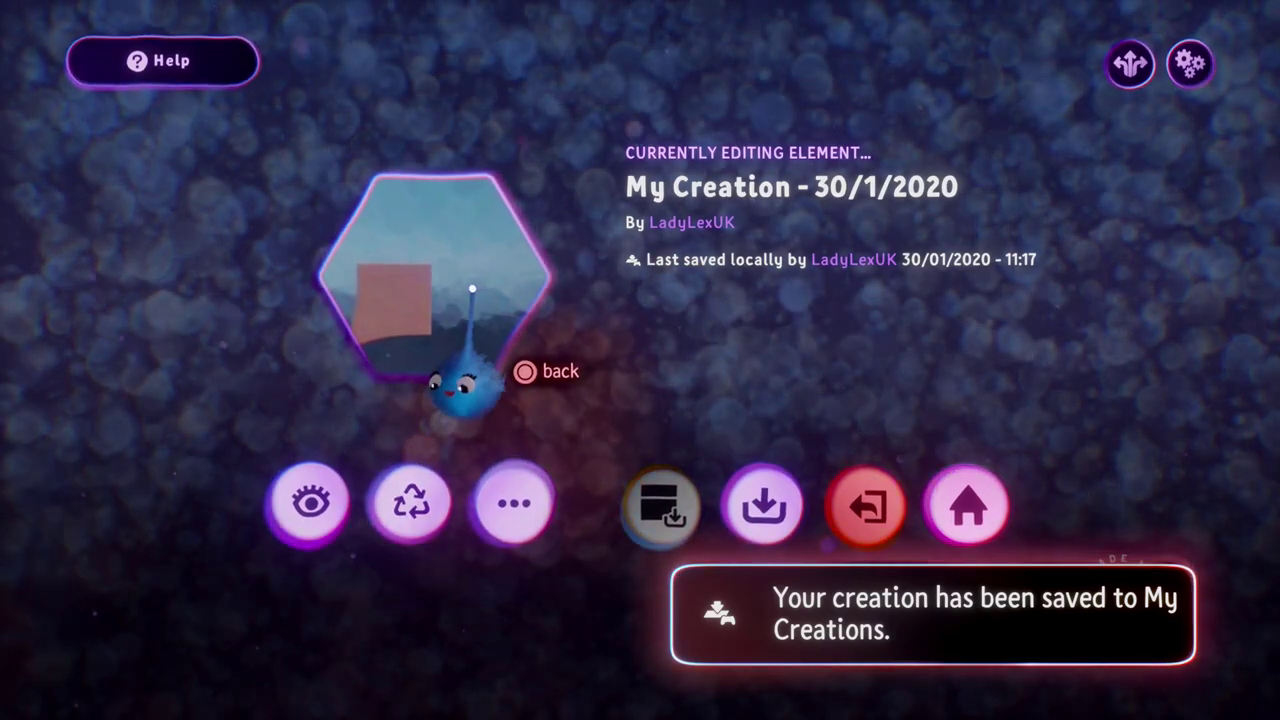
{"action": "left_click", "coordinate": [860, 495]}
{"action": "key", "text": "Escape"}
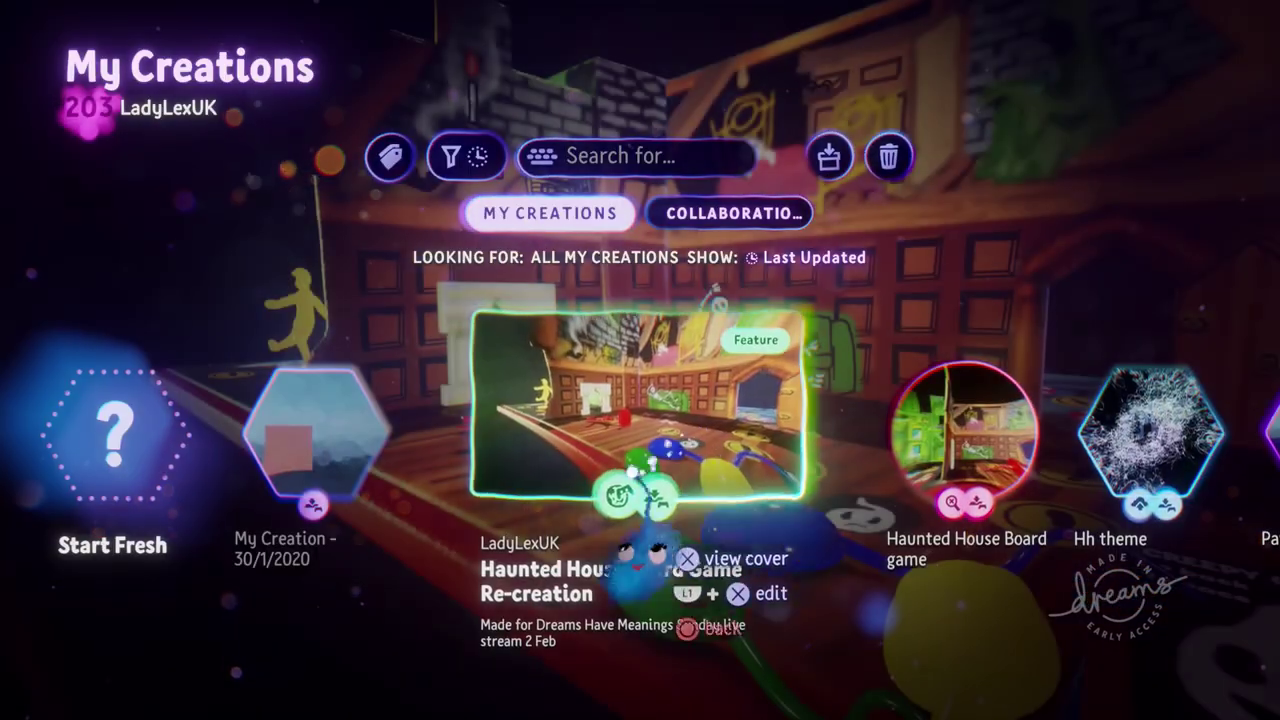
Step: Open the cover customisation of My Creation - 30/1/2020 and bring up its photo selection
{"action": "left_click", "coordinate": [278, 456]}
{"action": "left_click", "coordinate": [277, 456]}
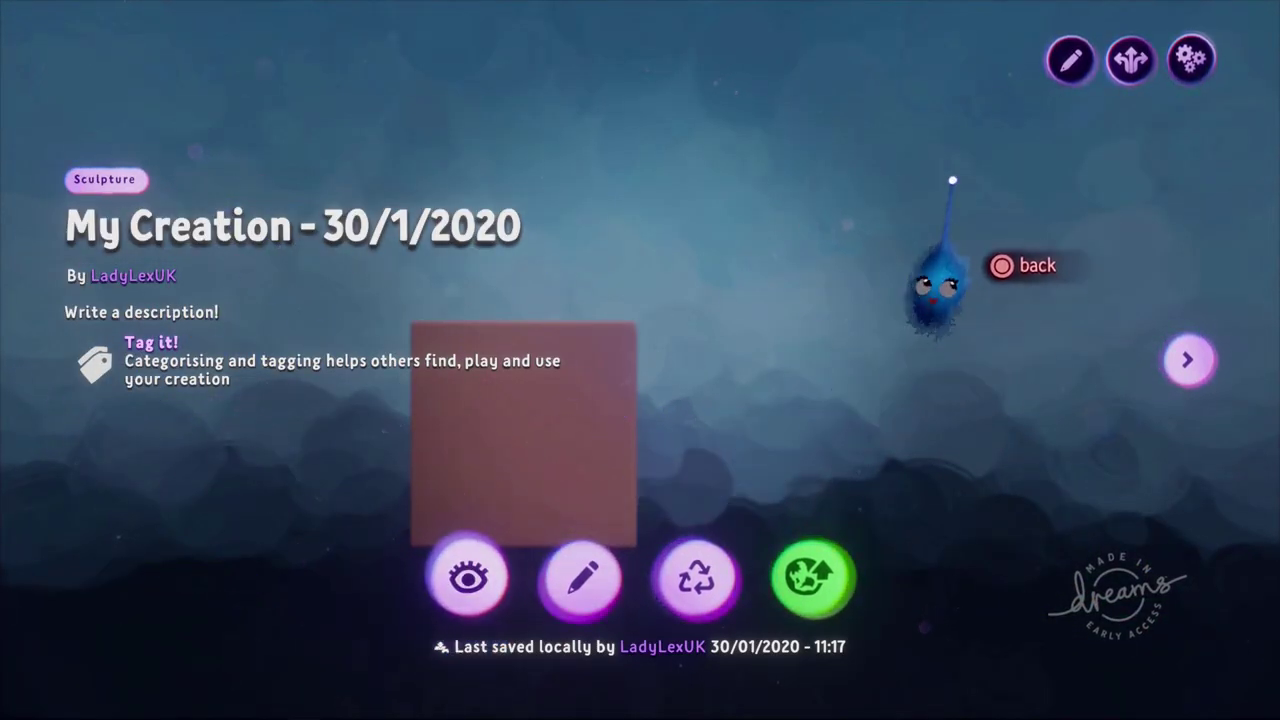
{"action": "left_click", "coordinate": [1071, 61]}
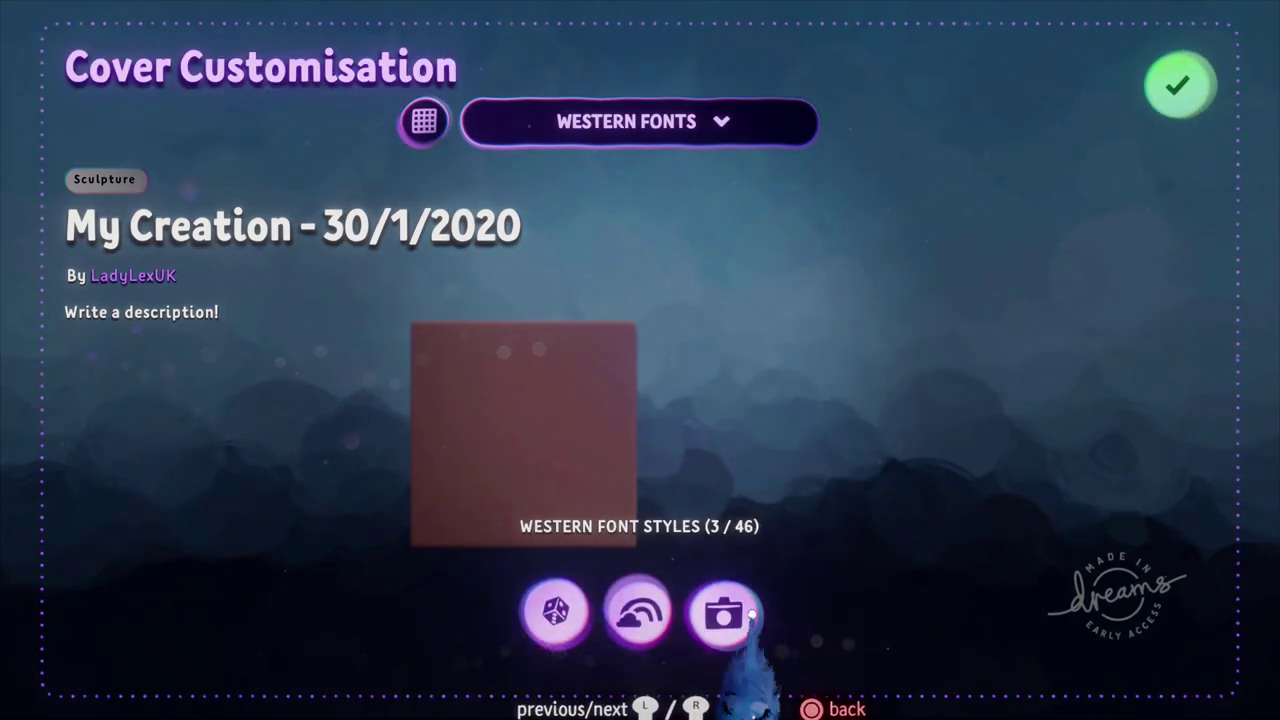
{"action": "left_click", "coordinate": [724, 612]}
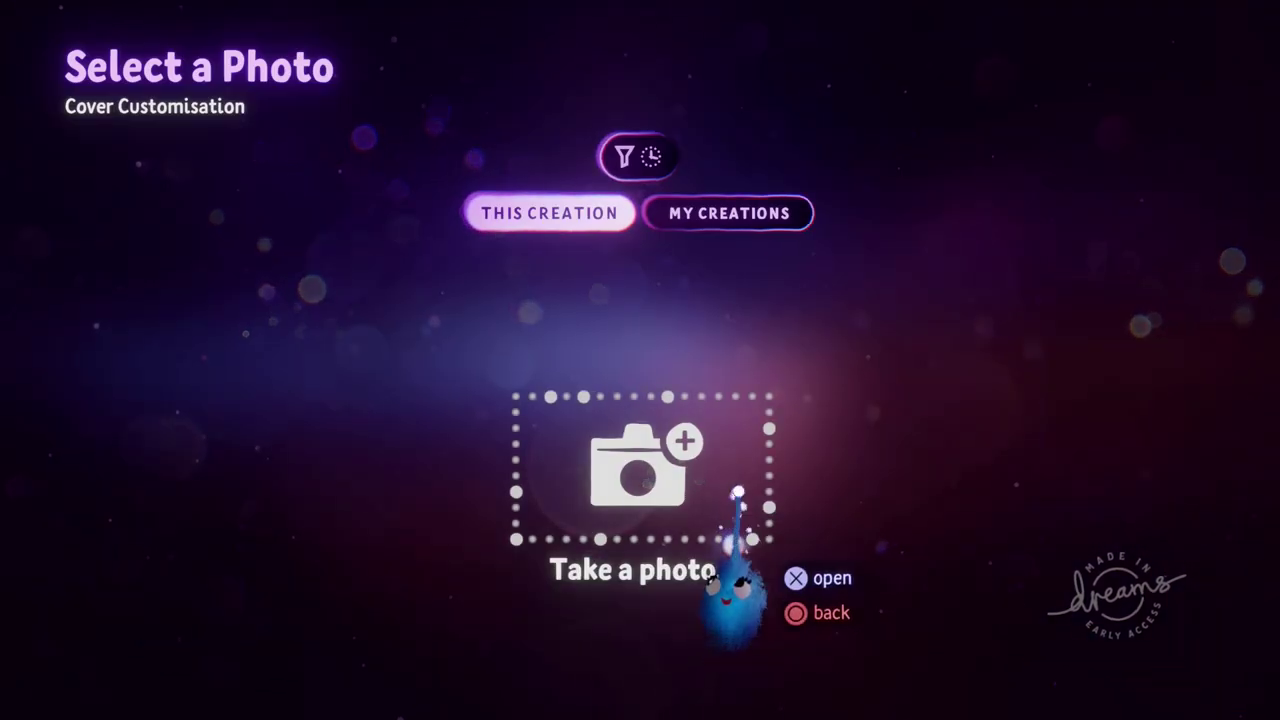
Step: Set the Cereal bowl photo from the My Creations photos as the sculpture's cover and return to the creations list
{"action": "left_click", "coordinate": [758, 213]}
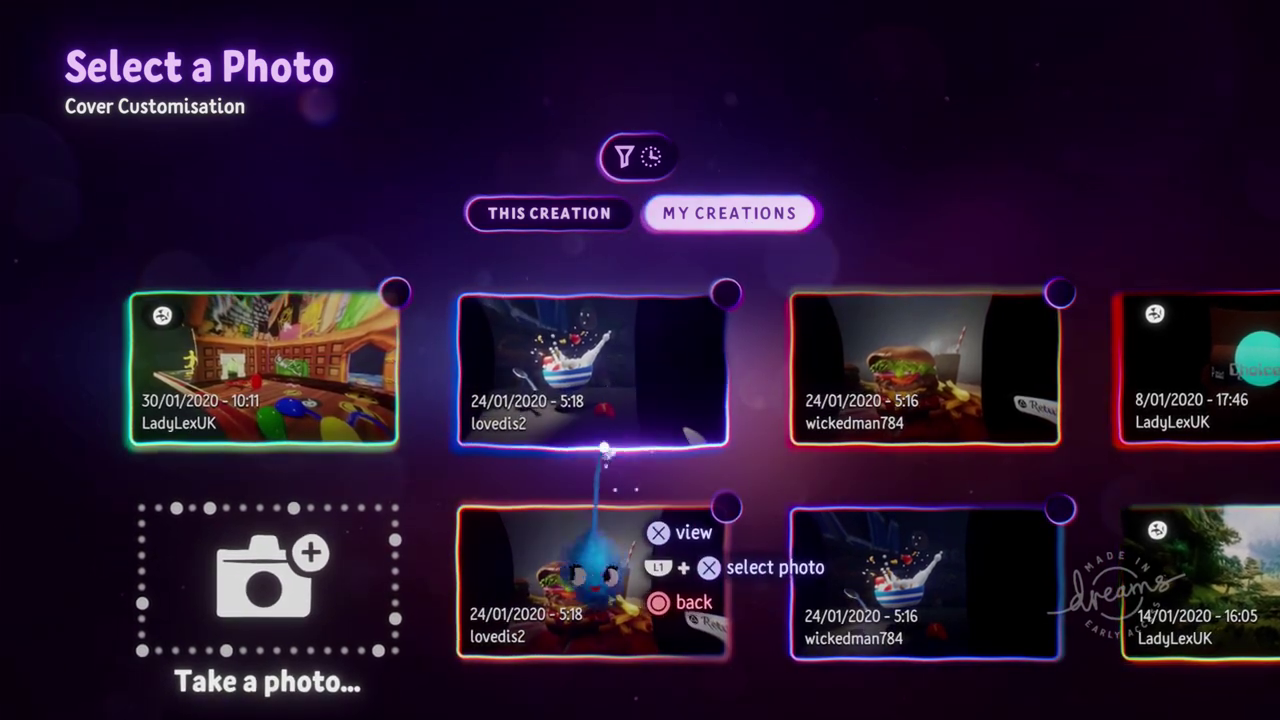
{"action": "left_click", "coordinate": [580, 395]}
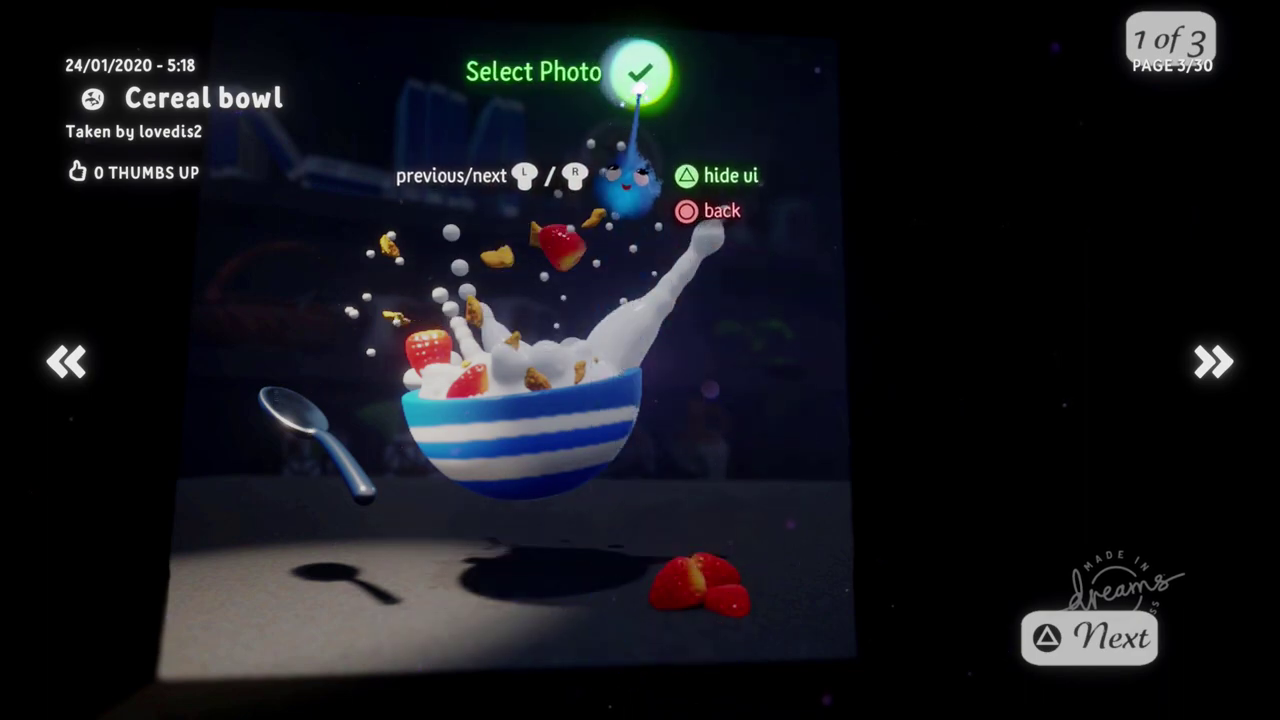
{"action": "left_click", "coordinate": [638, 76]}
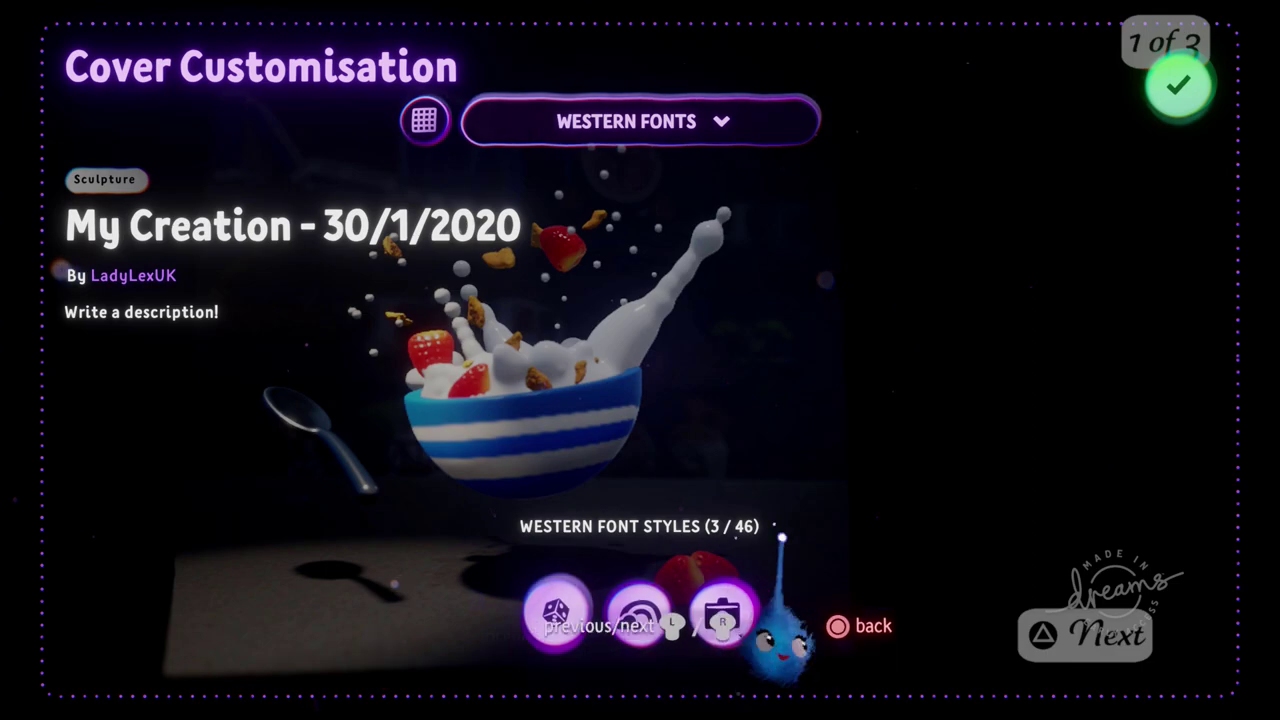
{"action": "left_click", "coordinate": [1178, 85]}
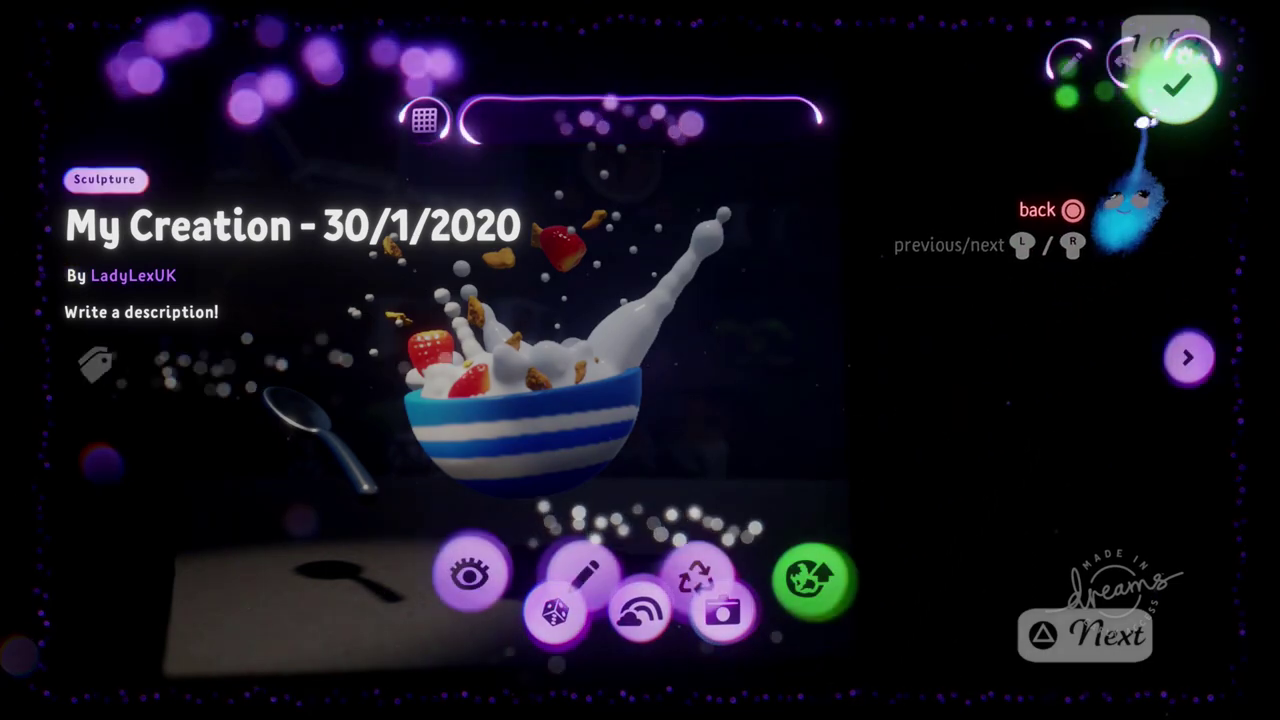
{"action": "key", "text": "Escape"}
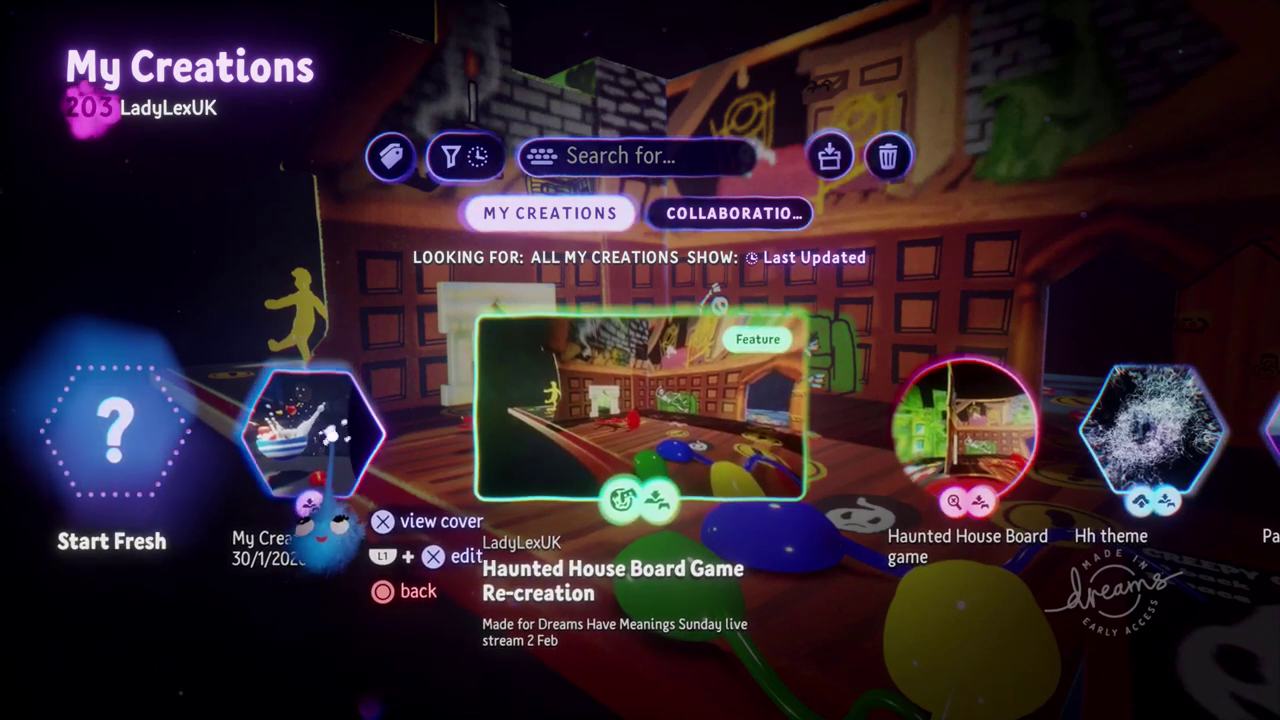
Step: Start a fresh game scene and stamp a Prize Bubble gadget above the platform
{"action": "left_click", "coordinate": [170, 420]}
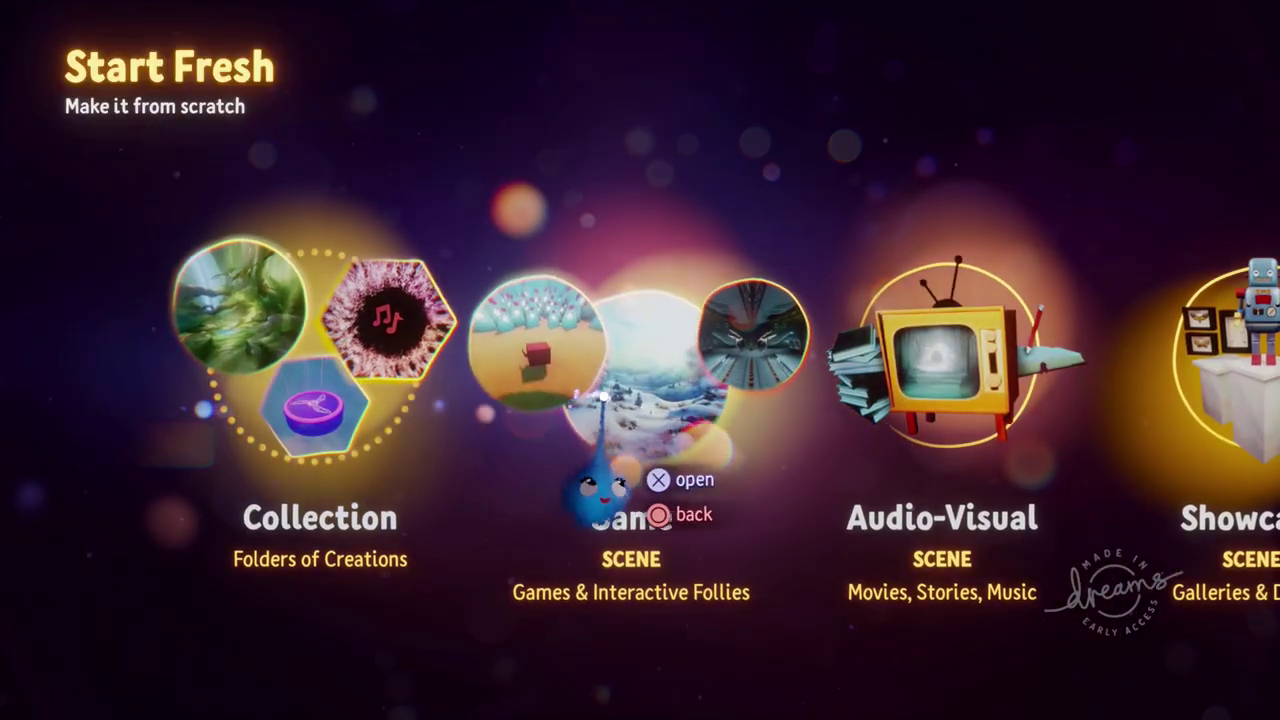
{"action": "left_click", "coordinate": [605, 345]}
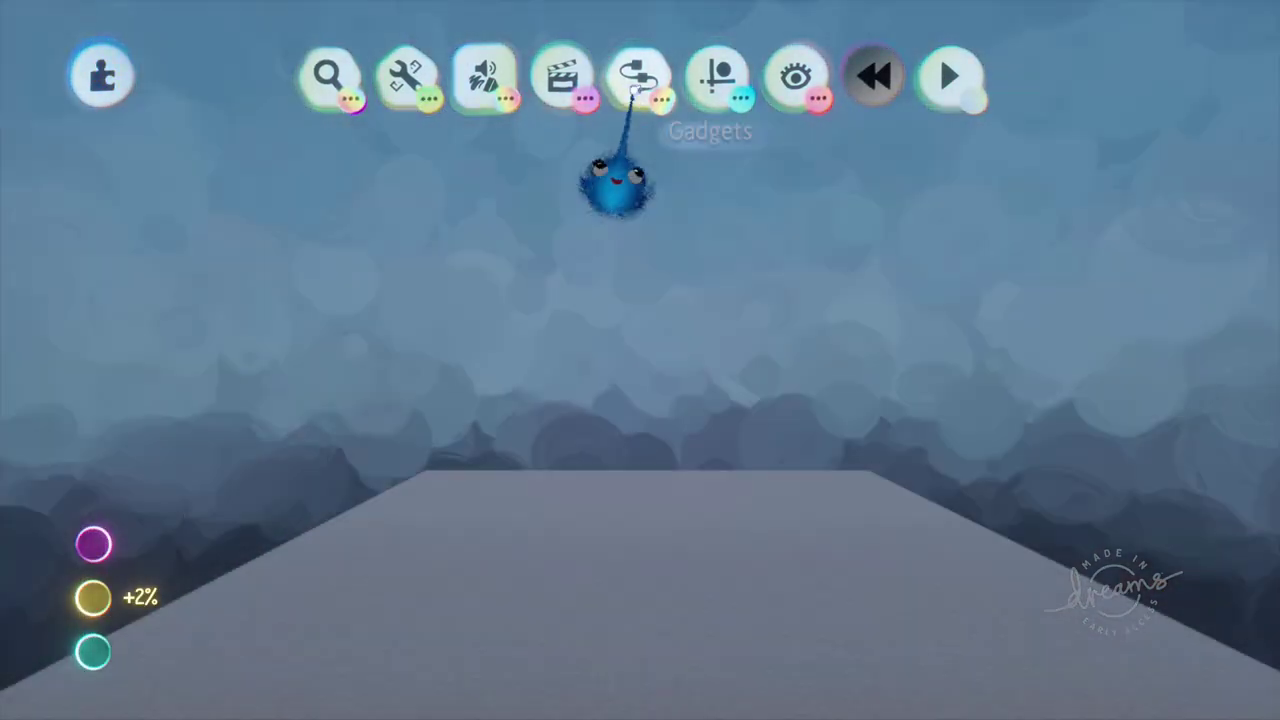
{"action": "left_click", "coordinate": [636, 92]}
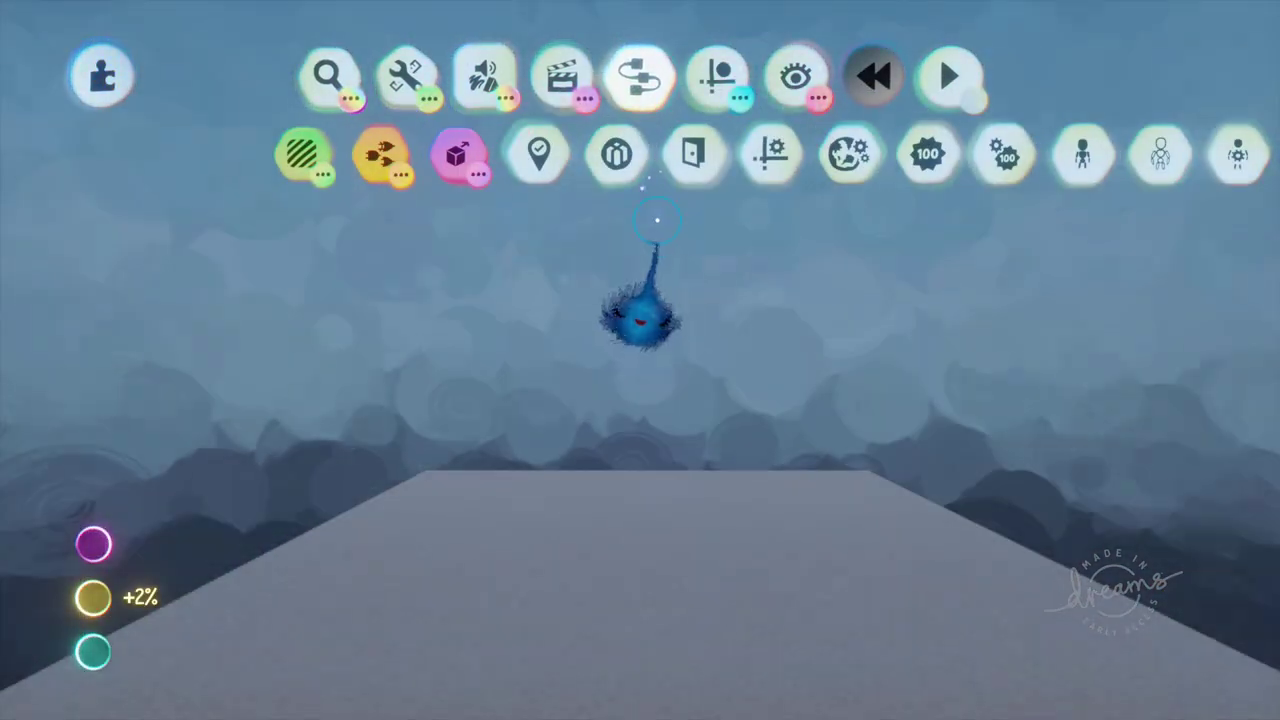
{"action": "left_click", "coordinate": [617, 156]}
{"action": "left_click", "coordinate": [500, 434]}
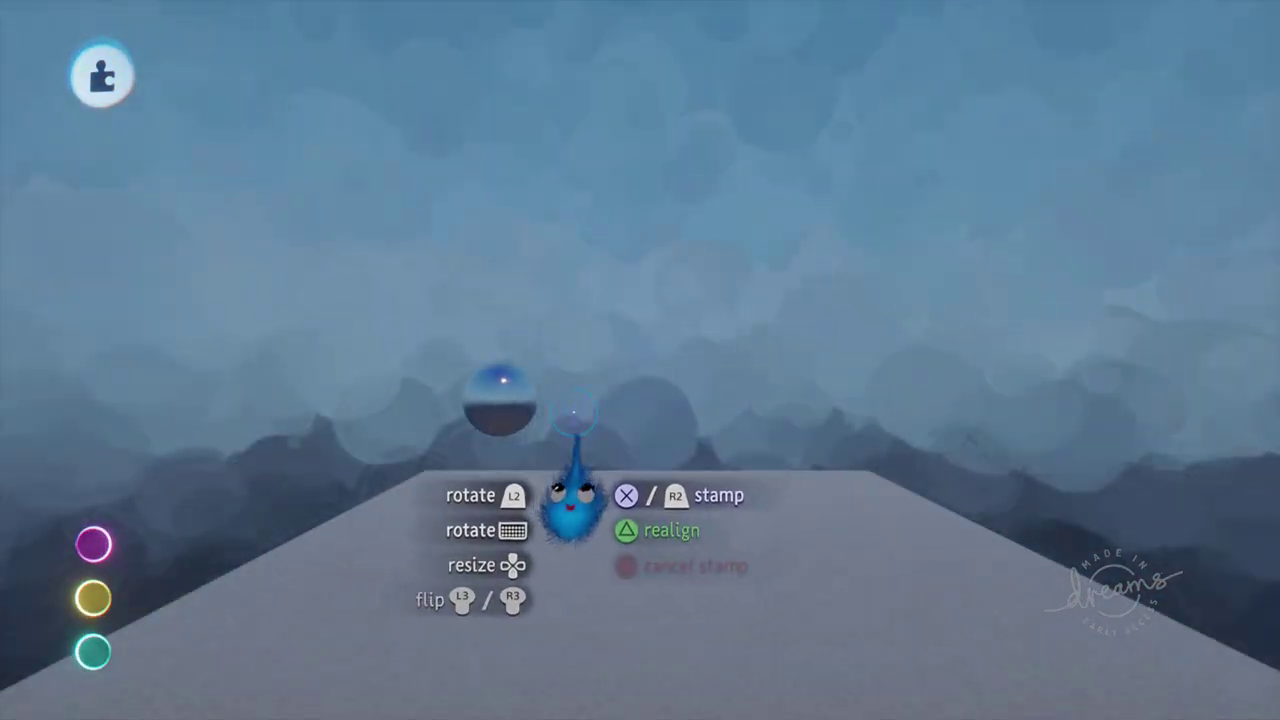
Step: Assign My Creation - 30/1/2020 from My Creations as the new bubble's prize
{"action": "left_click", "coordinate": [497, 540]}
{"action": "left_click", "coordinate": [614, 414]}
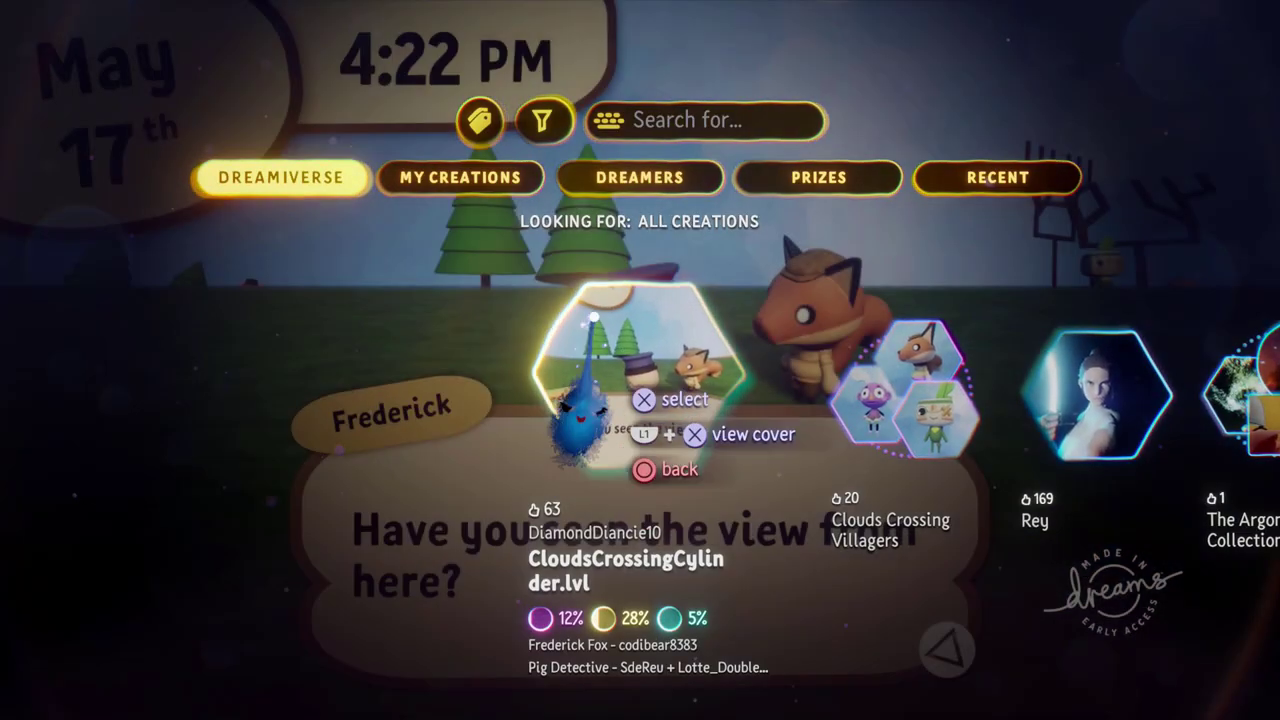
{"action": "key", "text": "R1"}
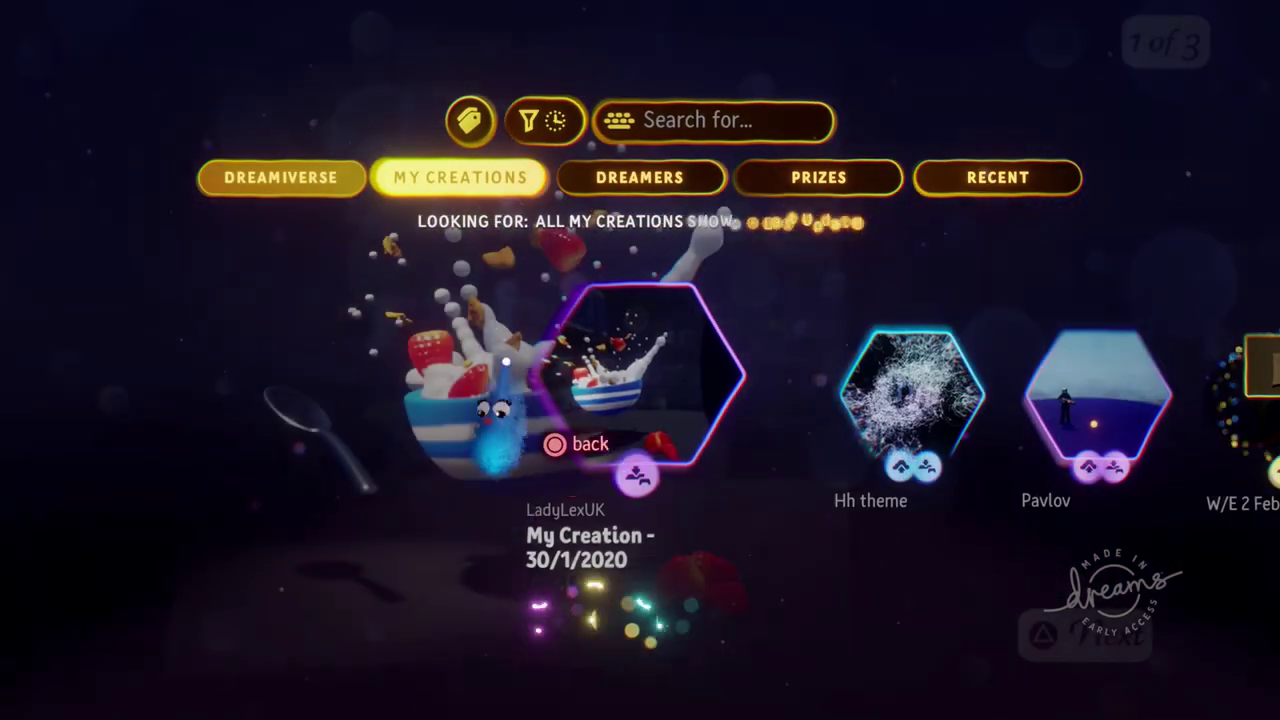
{"action": "left_click", "coordinate": [590, 405]}
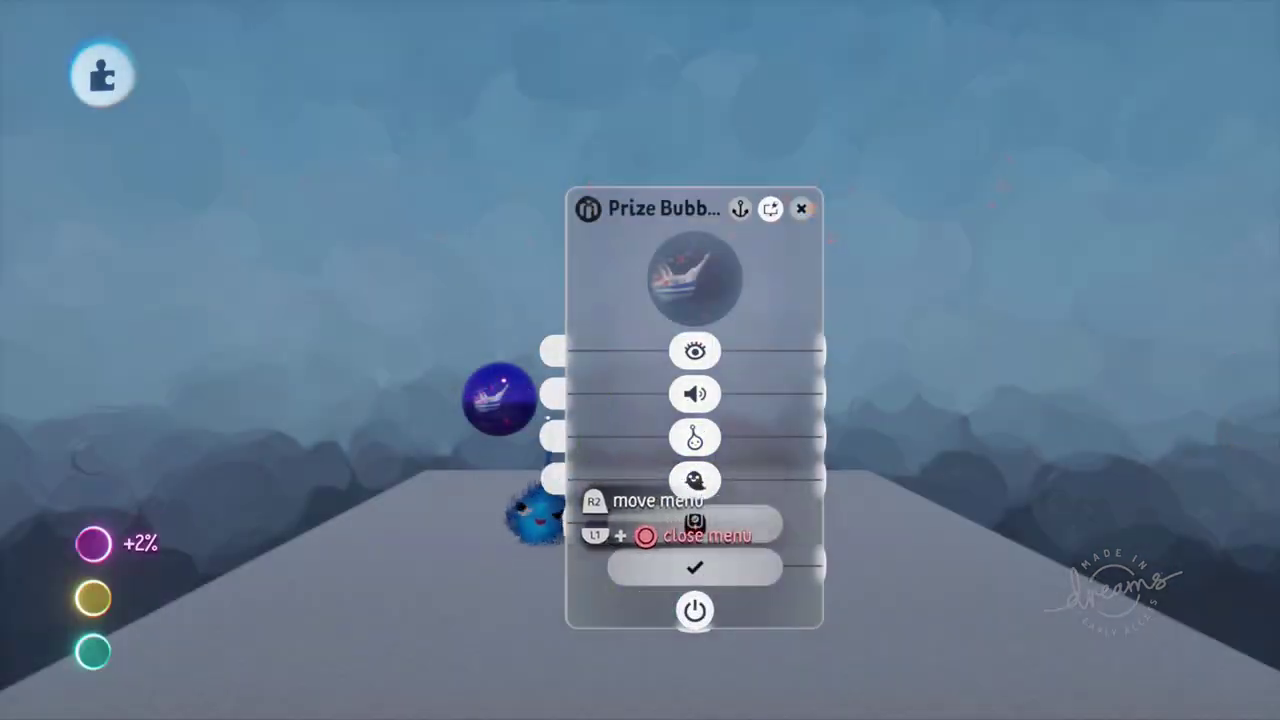
Step: Move the prize bubble to the side of its settings, floating over the near part of the platform
{"action": "left_click_drag", "start_coordinate": [508, 480], "coordinate": [358, 515]}
{"action": "key", "text": "Up"}
{"action": "key", "text": "Up"}
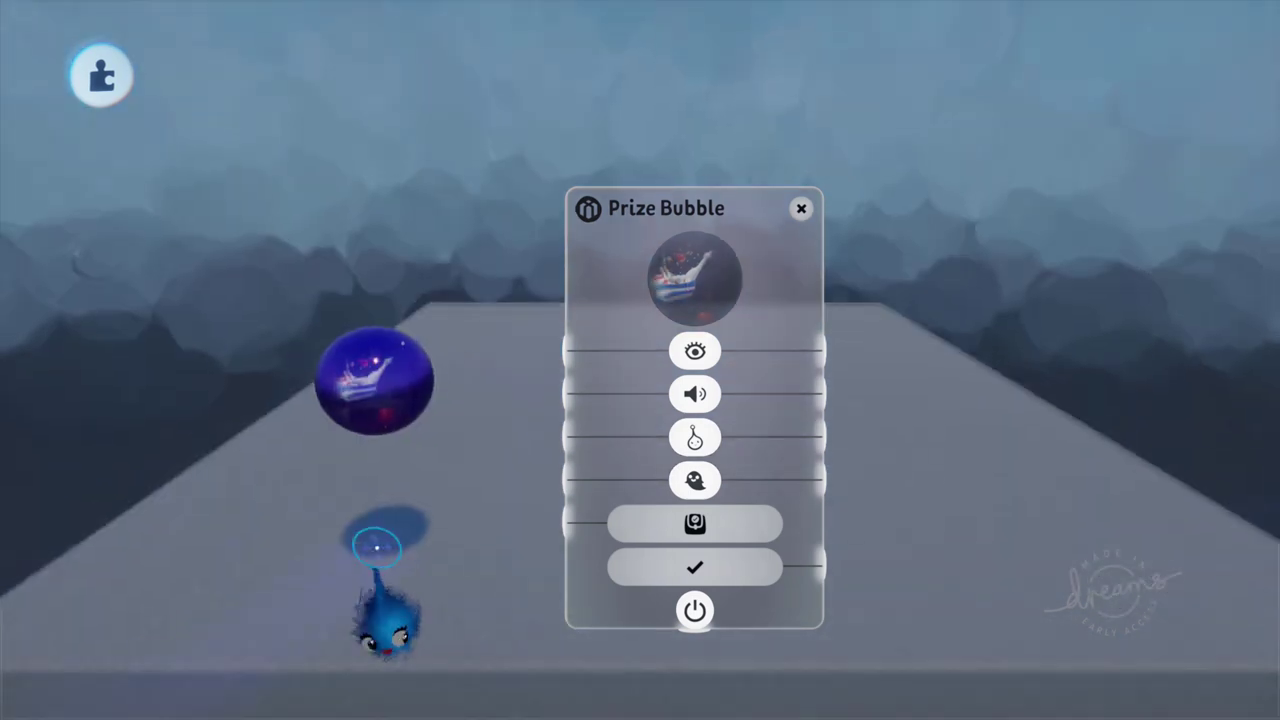
{"action": "left_click_drag", "start_coordinate": [409, 414], "coordinate": [407, 349]}
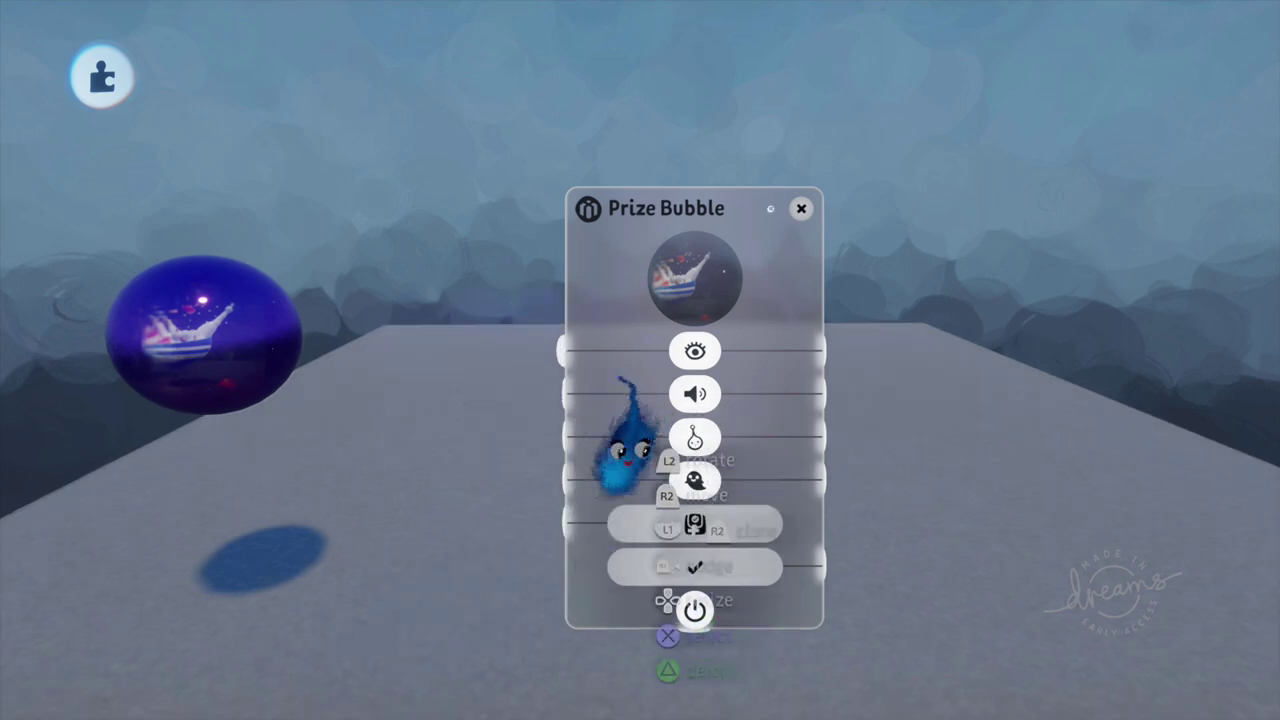
Step: Turn off collection of the prize bubble by imp and by possessed, and reposition the bubble lower over the platform
{"action": "left_click", "coordinate": [694, 480]}
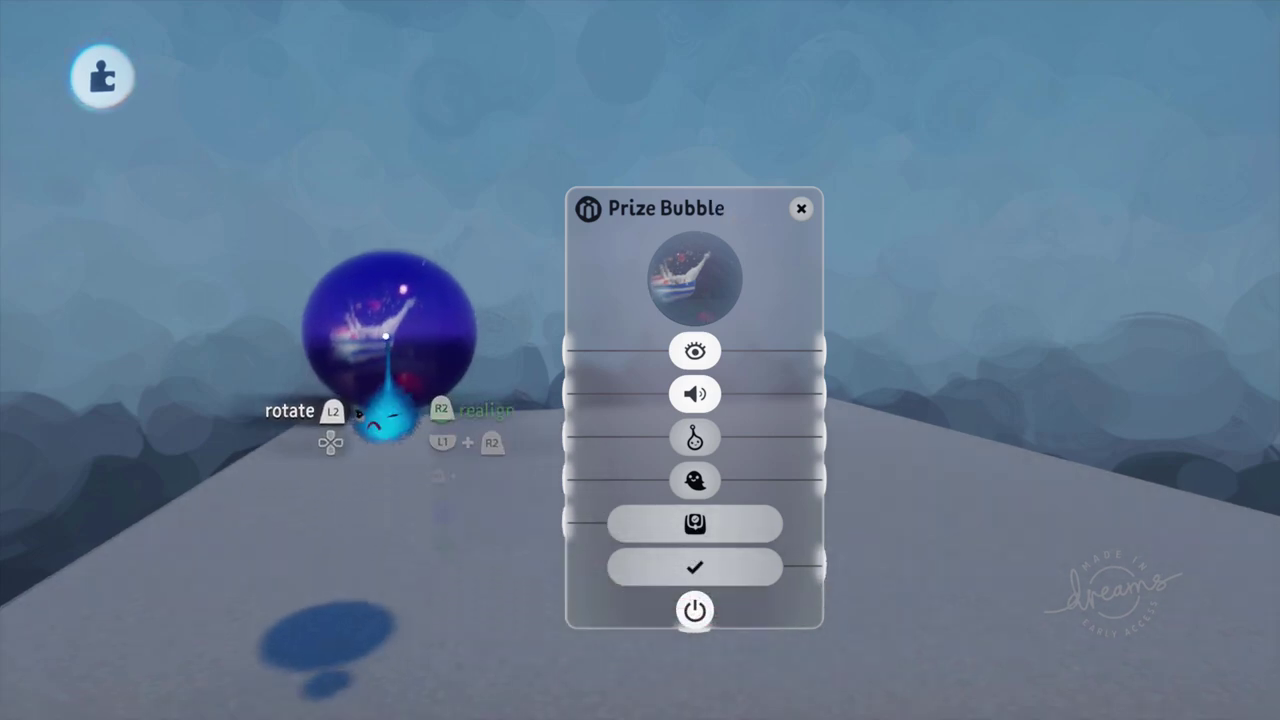
{"action": "left_click_drag", "start_coordinate": [380, 420], "coordinate": [362, 495]}
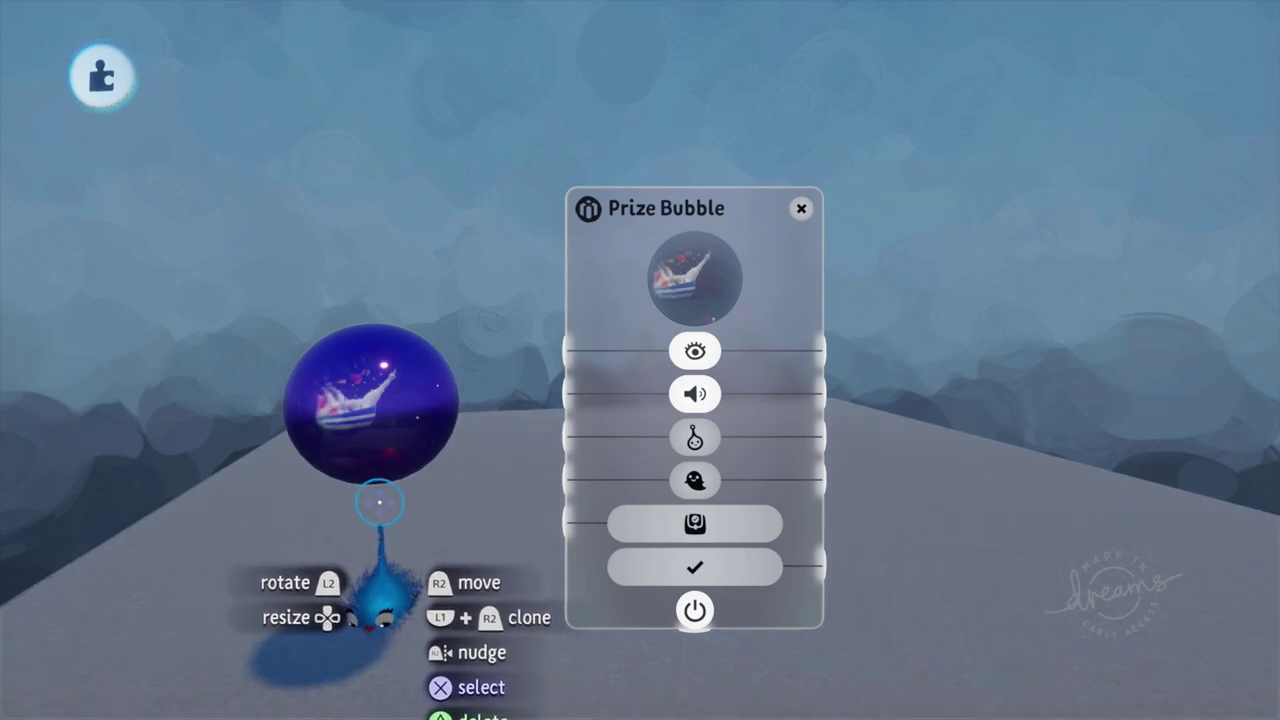
{"action": "left_click_drag", "start_coordinate": [376, 521], "coordinate": [259, 480]}
{"action": "middle_click_drag", "start_coordinate": [417, 604], "coordinate": [391, 579]}
{"action": "scroll", "coordinate": [247, 552], "scroll_direction": "up", "scroll_amount": 4}
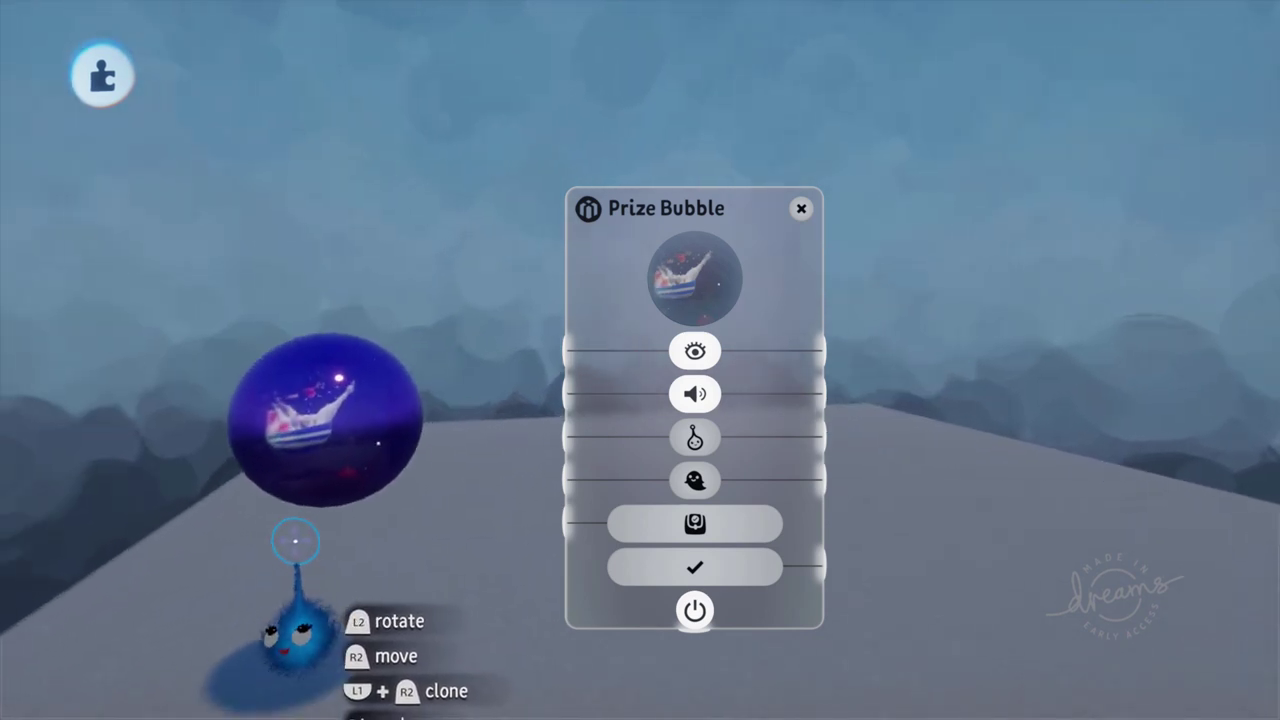
Step: Try the prize bubble at several positions and heights above the platform
{"action": "left_click_drag", "start_coordinate": [322, 475], "coordinate": [336, 467]}
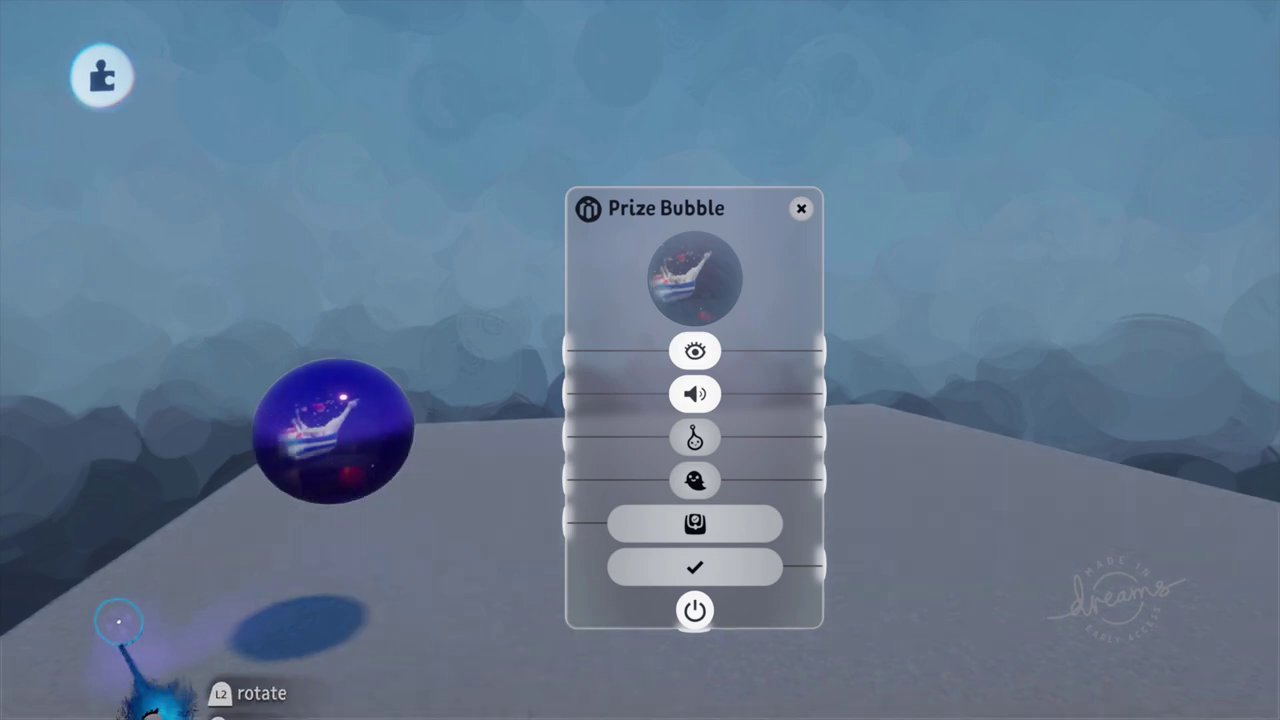
{"action": "left_click_drag", "start_coordinate": [354, 499], "coordinate": [420, 440]}
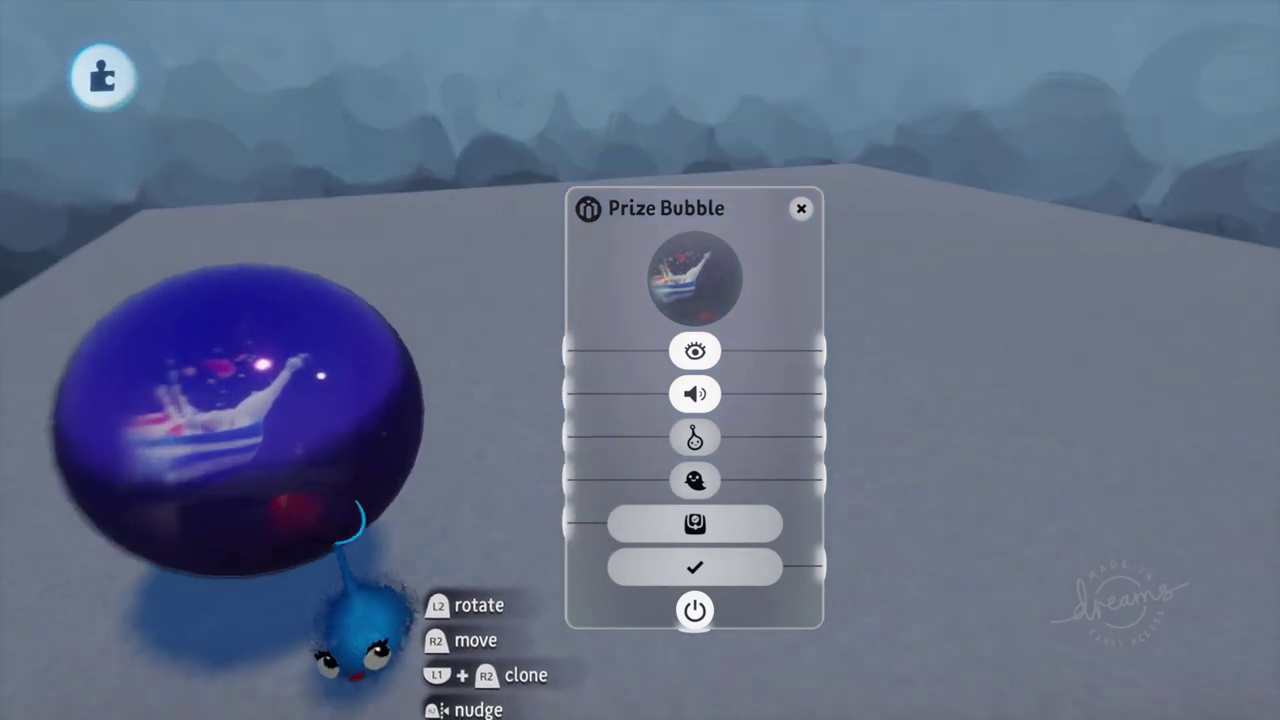
{"action": "left_click_drag", "start_coordinate": [358, 515], "coordinate": [343, 348]}
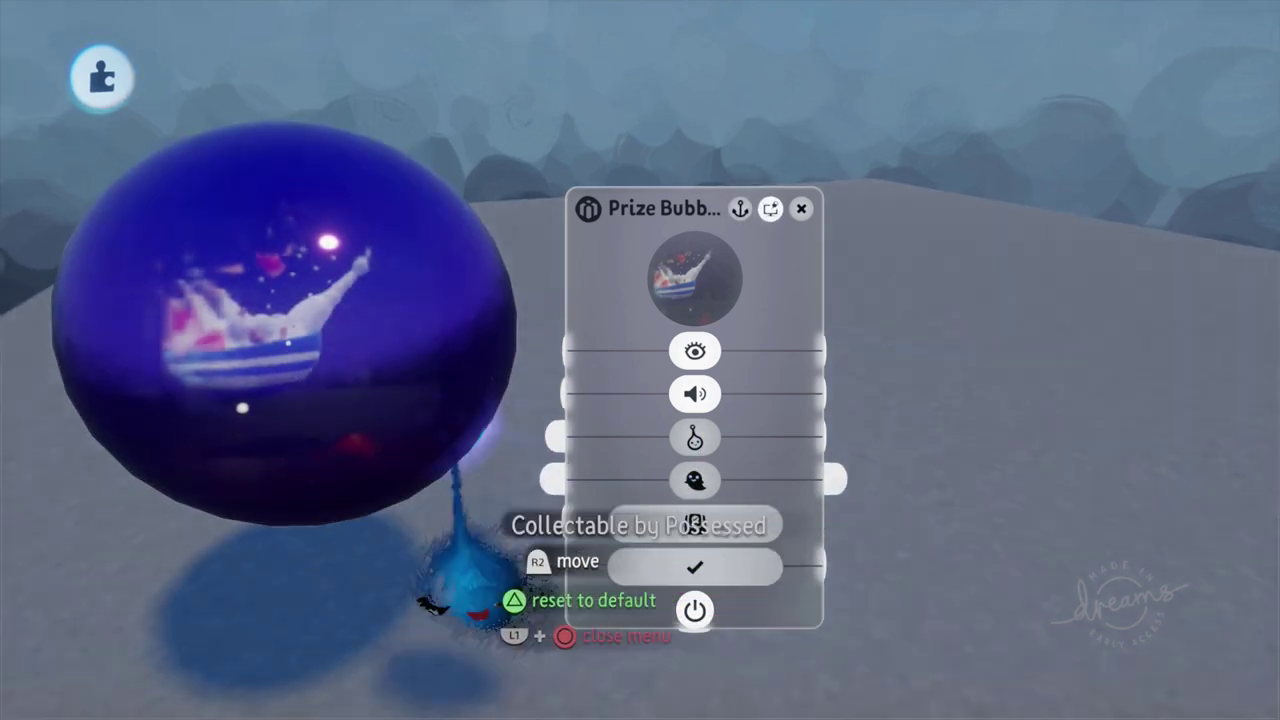
{"action": "left_click_drag", "start_coordinate": [386, 406], "coordinate": [352, 384]}
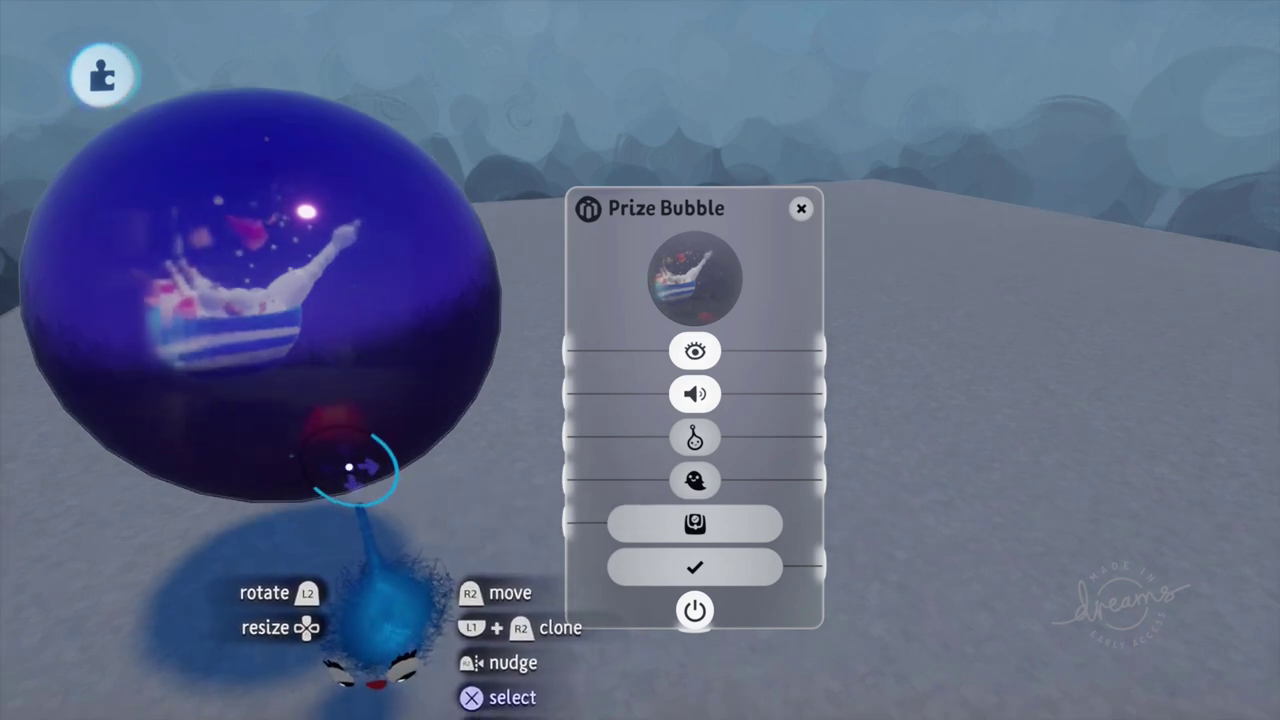
{"action": "scroll", "coordinate": [352, 440], "scroll_direction": "down", "scroll_amount": 5}
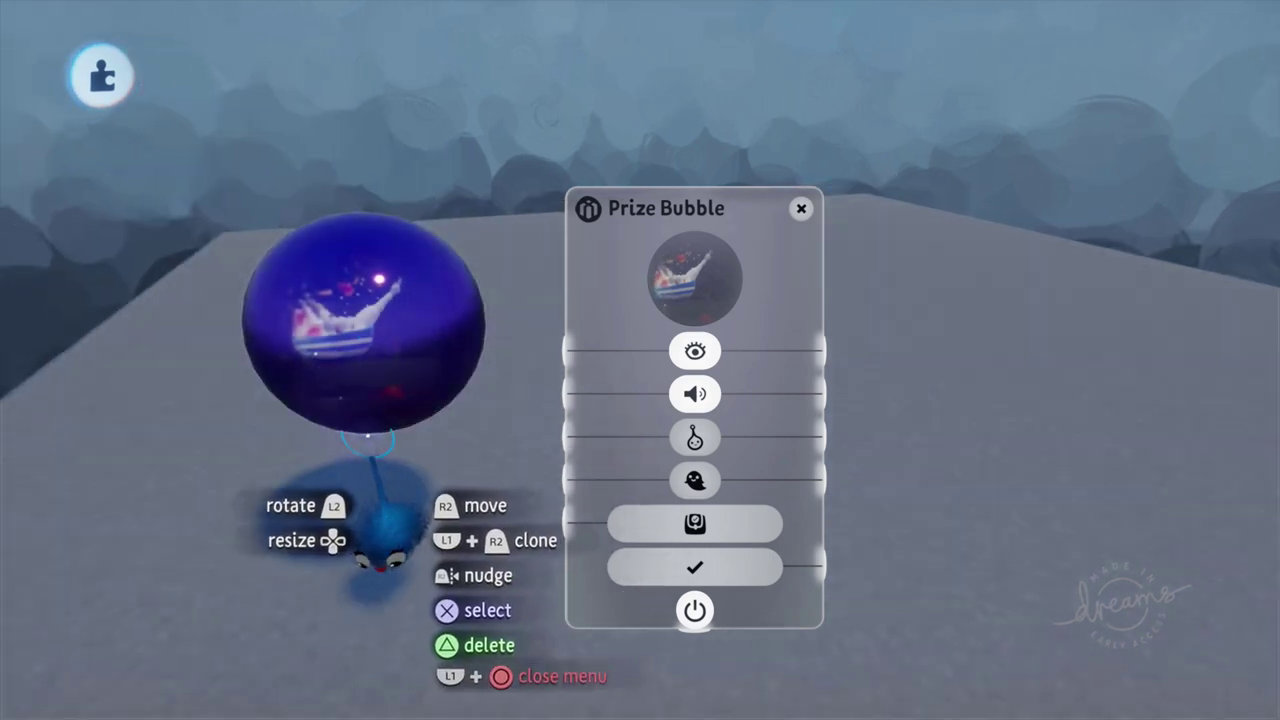
{"action": "left_click_drag", "start_coordinate": [386, 505], "coordinate": [365, 430]}
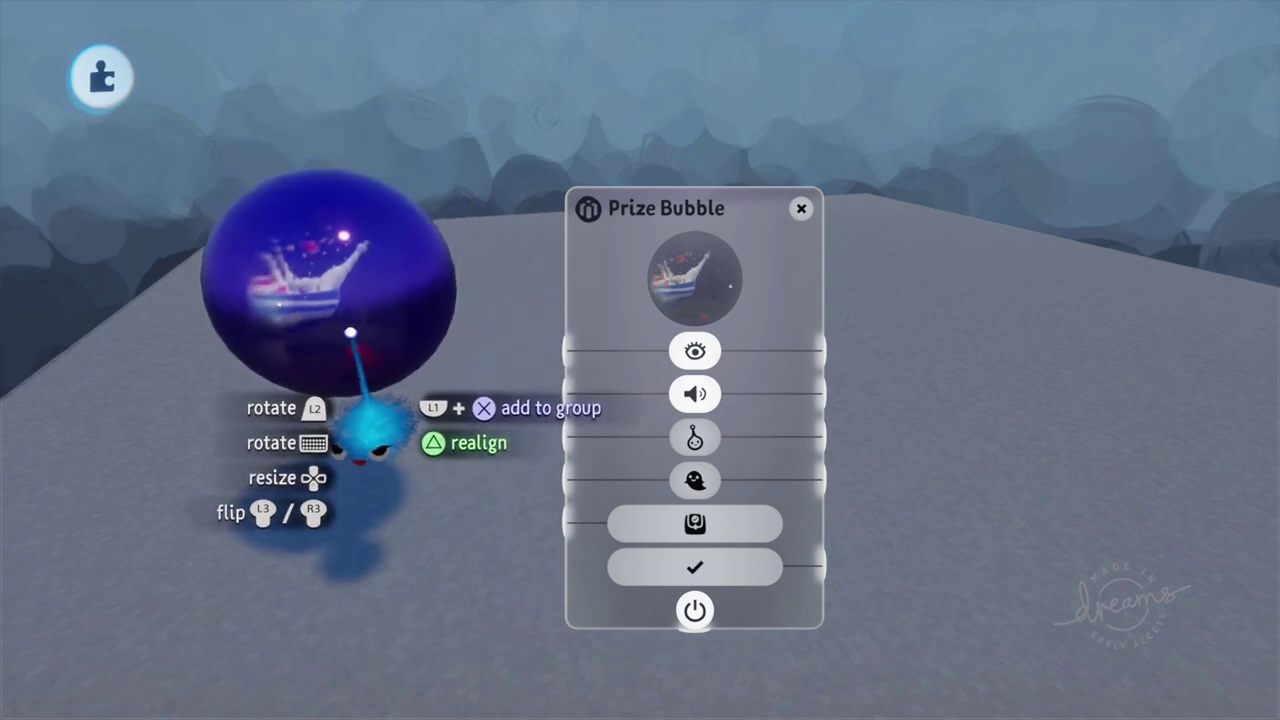
{"action": "left_click_drag", "start_coordinate": [350, 332], "coordinate": [352, 336]}
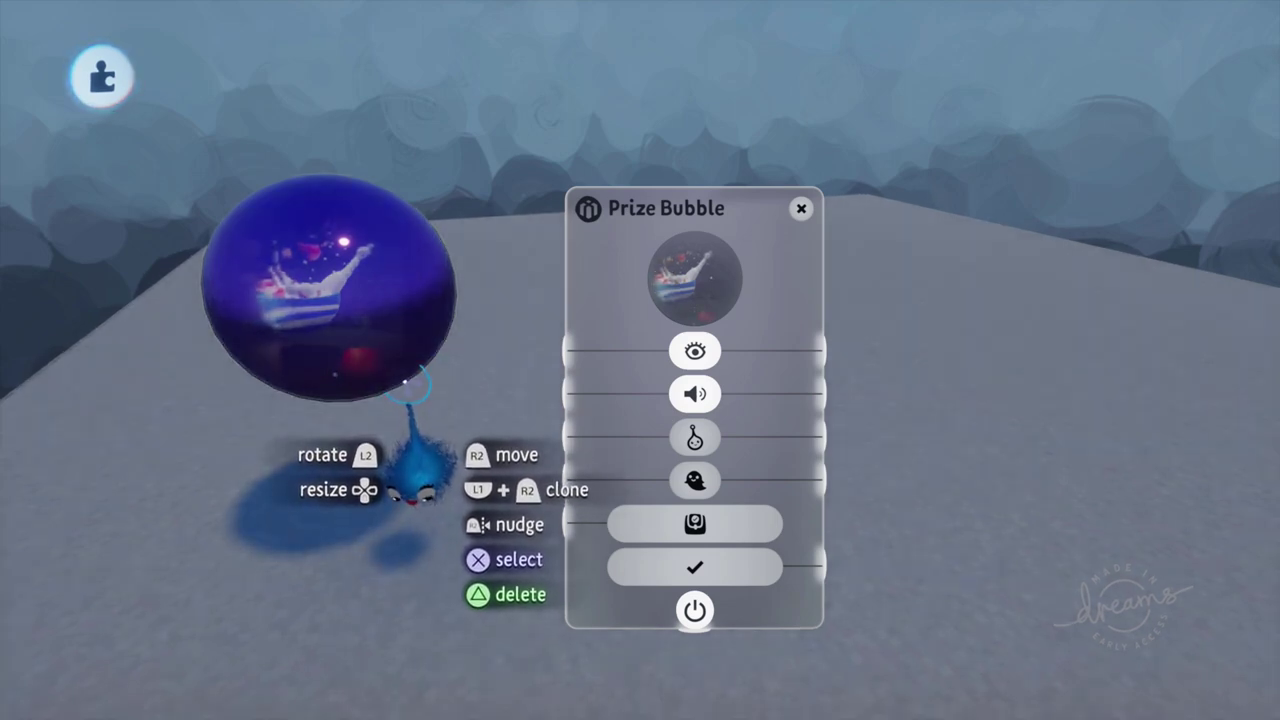
Step: Delete the prize bubble from the scene, leaving only the platform
{"action": "key", "text": "Delete"}
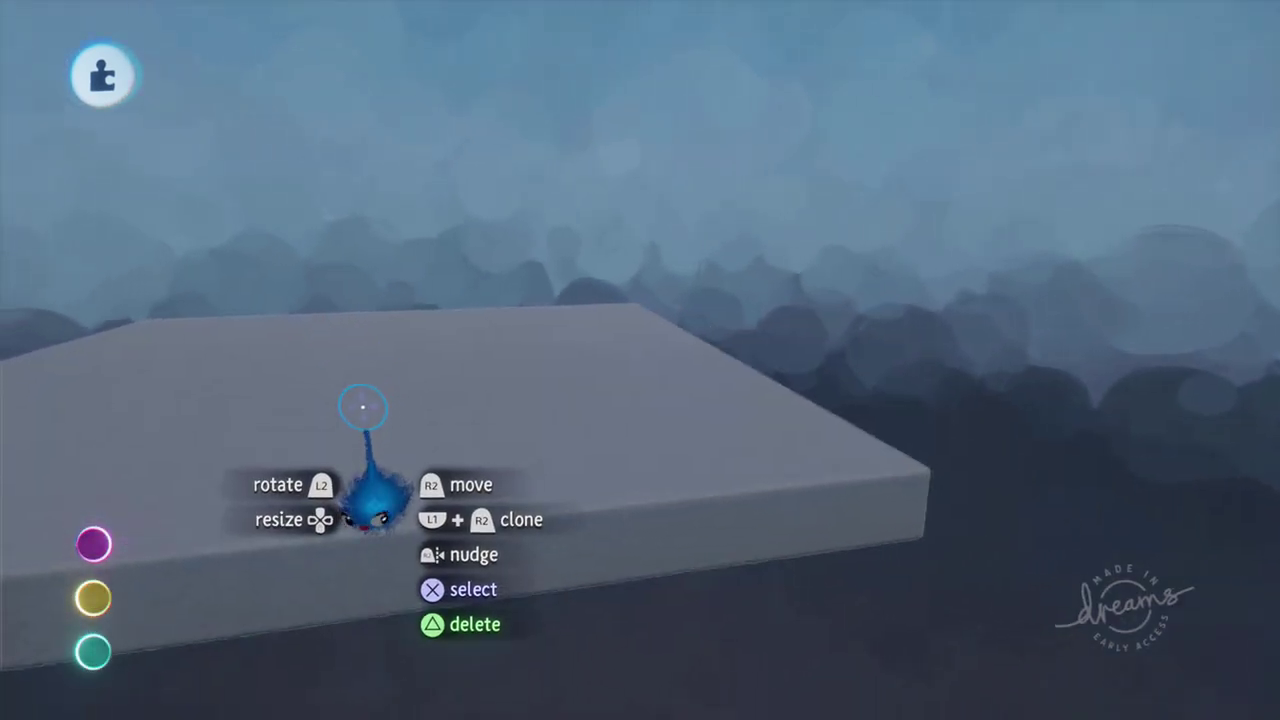
{"action": "middle_click_drag", "start_coordinate": [361, 393], "coordinate": [360, 342]}
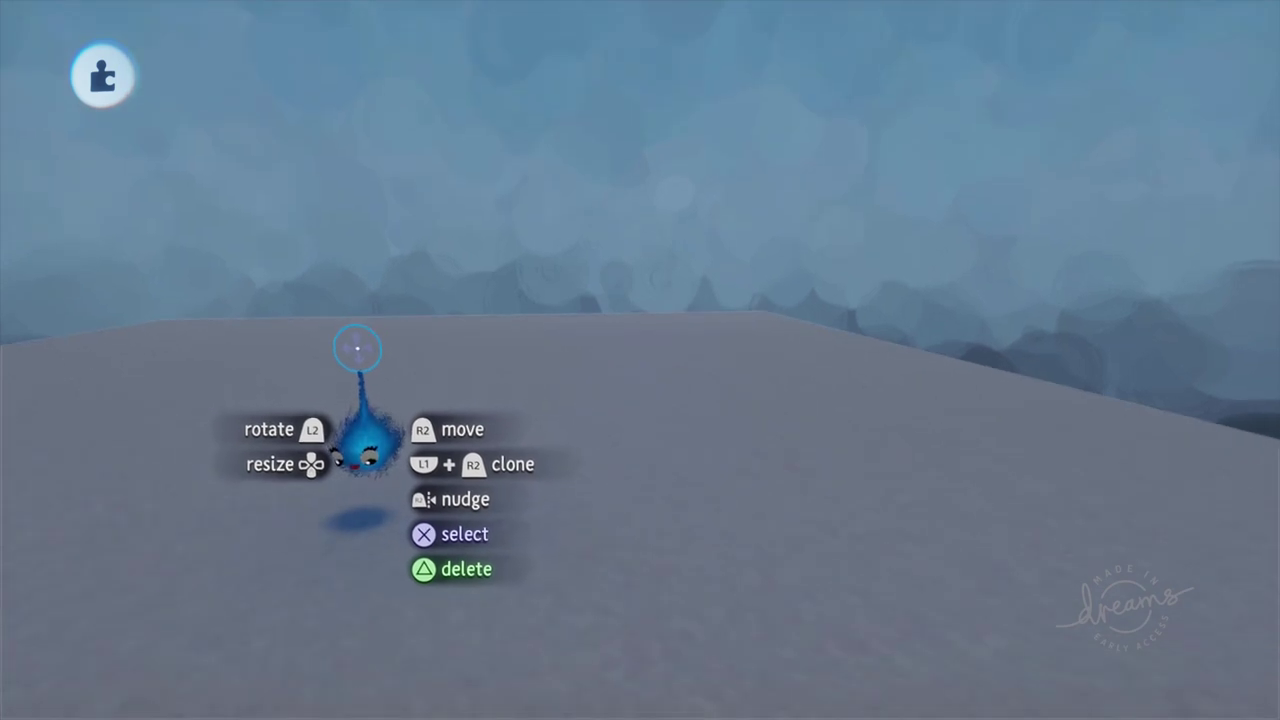